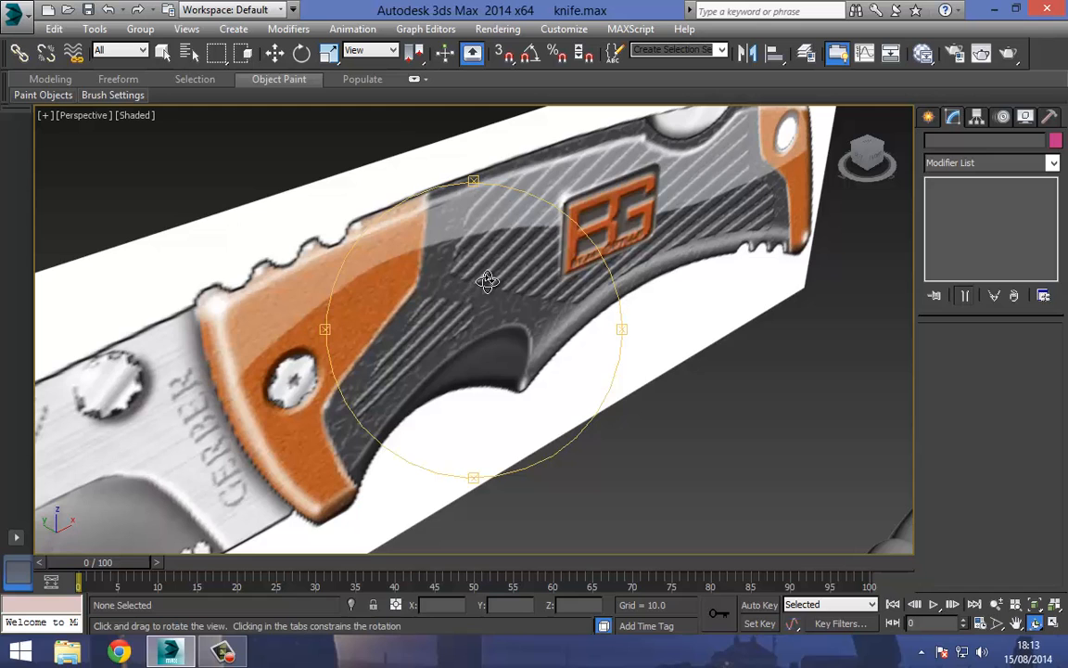
- Select the three handle mesh objects beside the reference image and hide them
left_click_drag(501, 276, 484, 278)
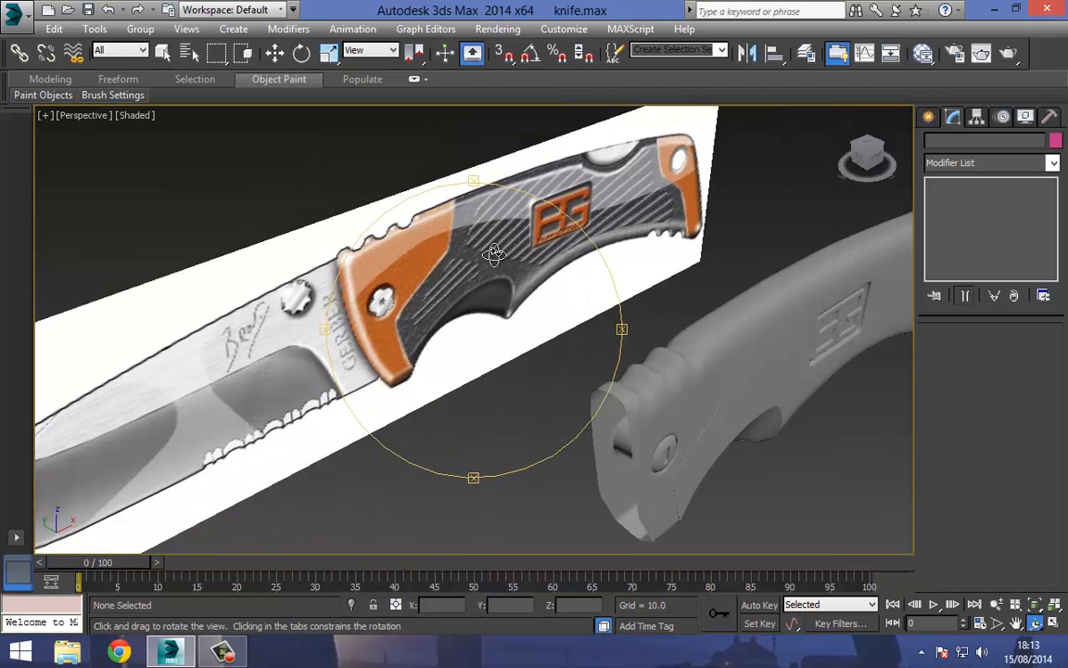
left_click(274, 54)
scroll(423, 233, "down", 4)
scroll(394, 215, "down", 4)
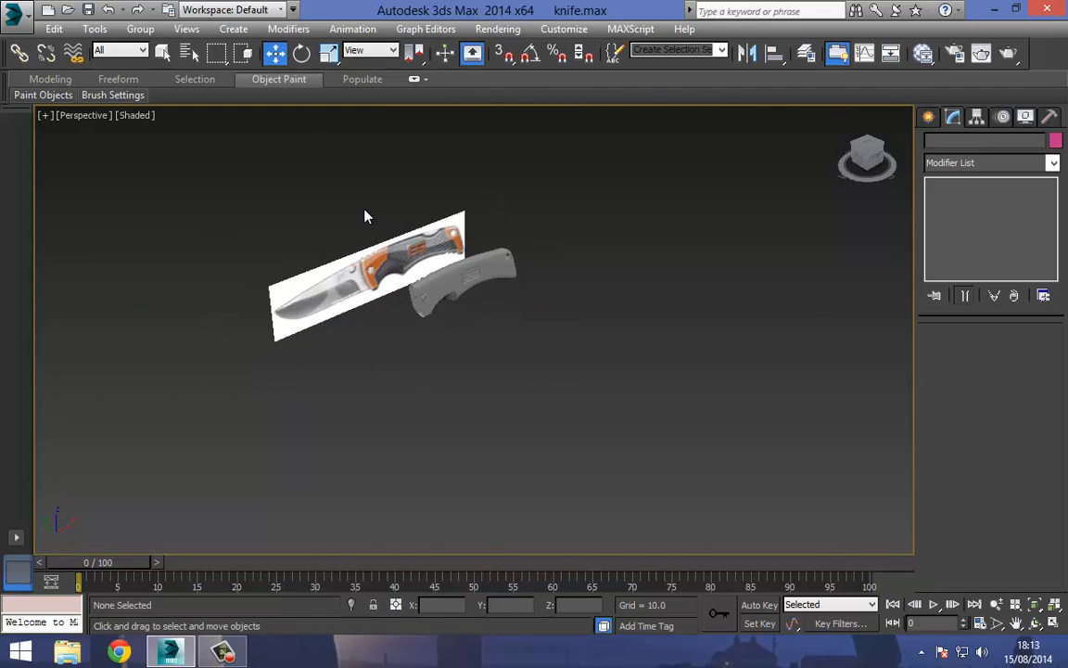
left_click_drag(592, 355, 592, 355)
scroll(480, 264, "up", 4)
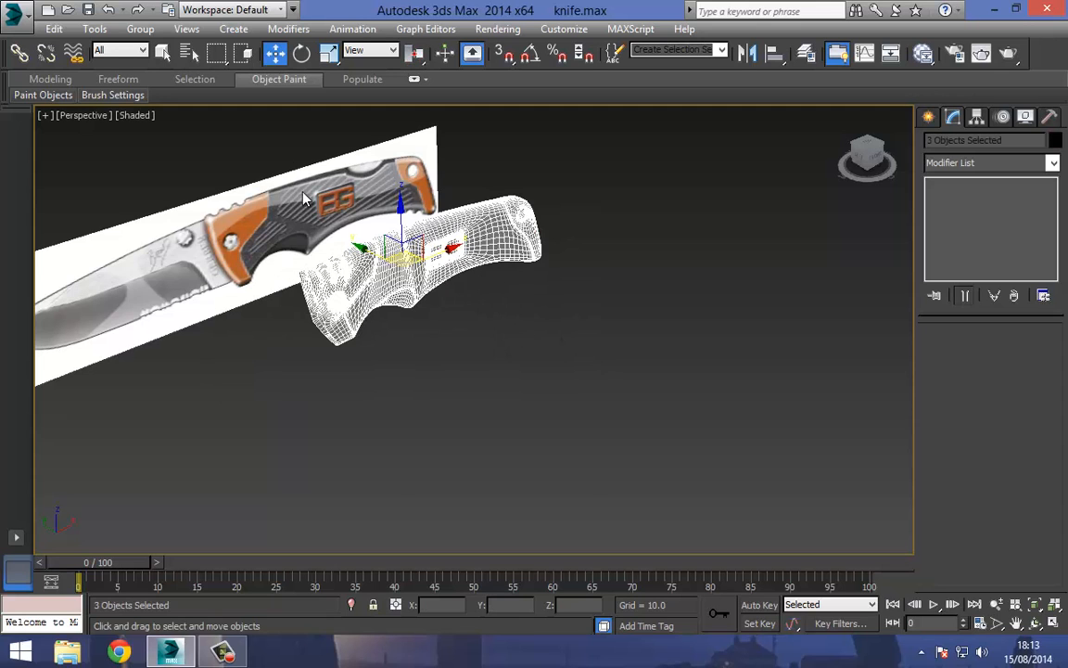
scroll(356, 210, "up", 4)
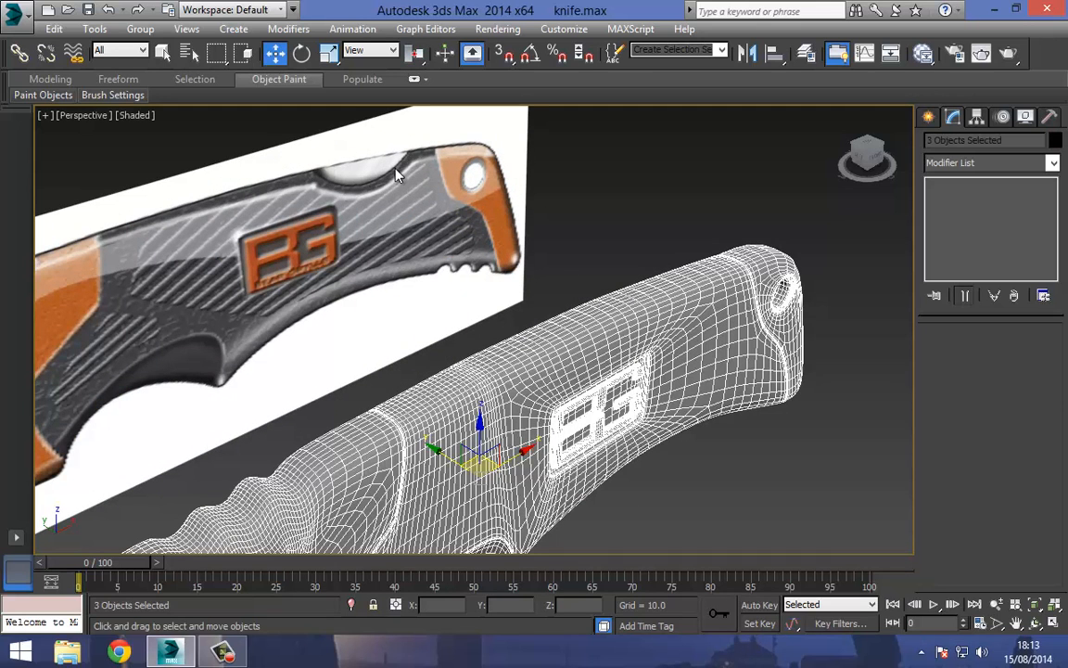
middle_click_drag(304, 230, 371, 237, "alt")
right_click(582, 307)
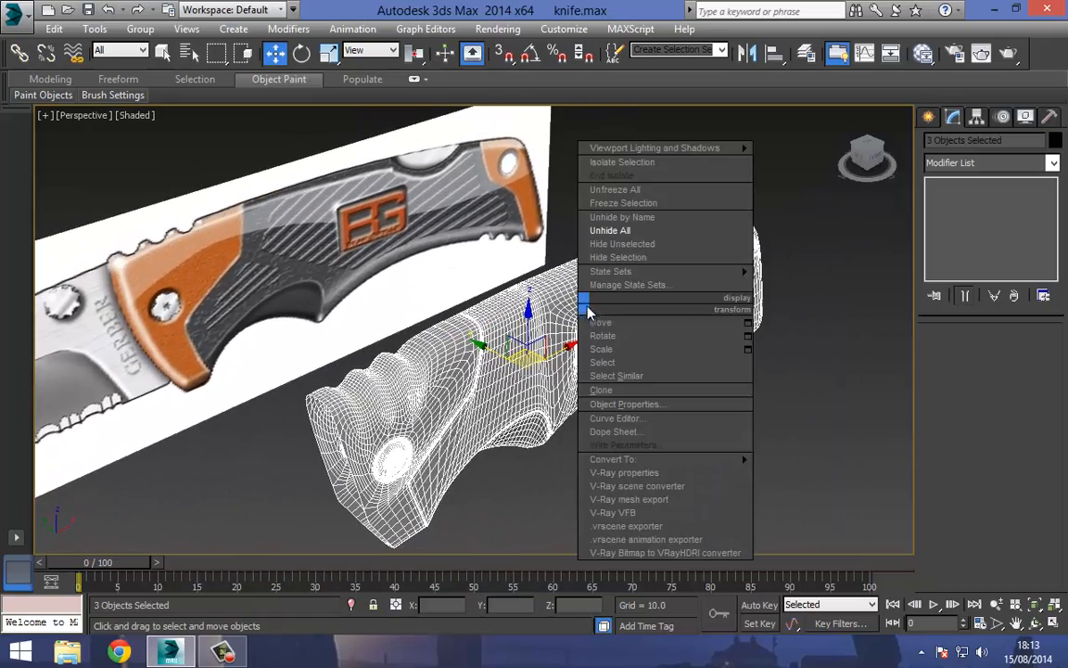
left_click(638, 265)
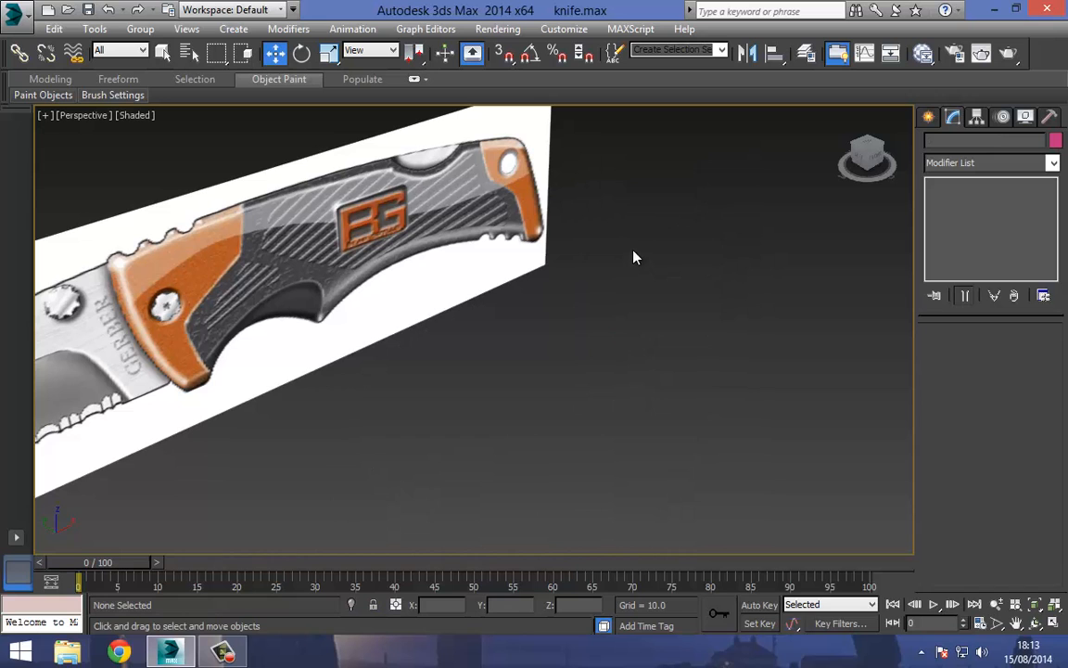
- In the front view, create a small plane about 15 by 7 units over the right end of the lowest long grip ridge
key("f")
scroll(522, 351, "up", 8)
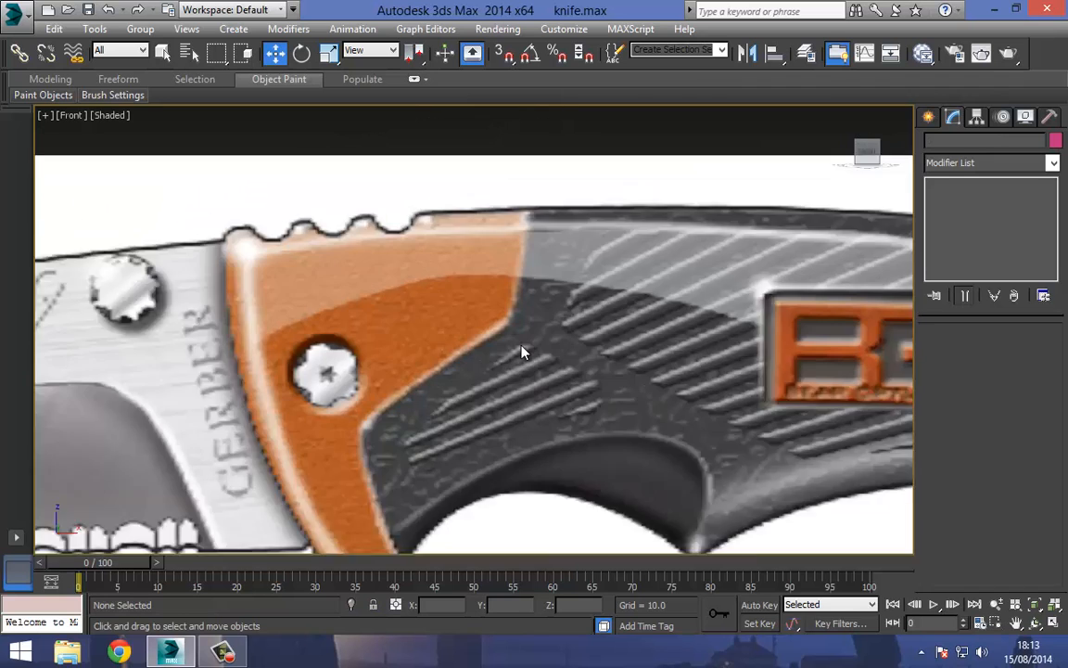
scroll(522, 299, "up", 2)
middle_click_drag(582, 334, 582, 279)
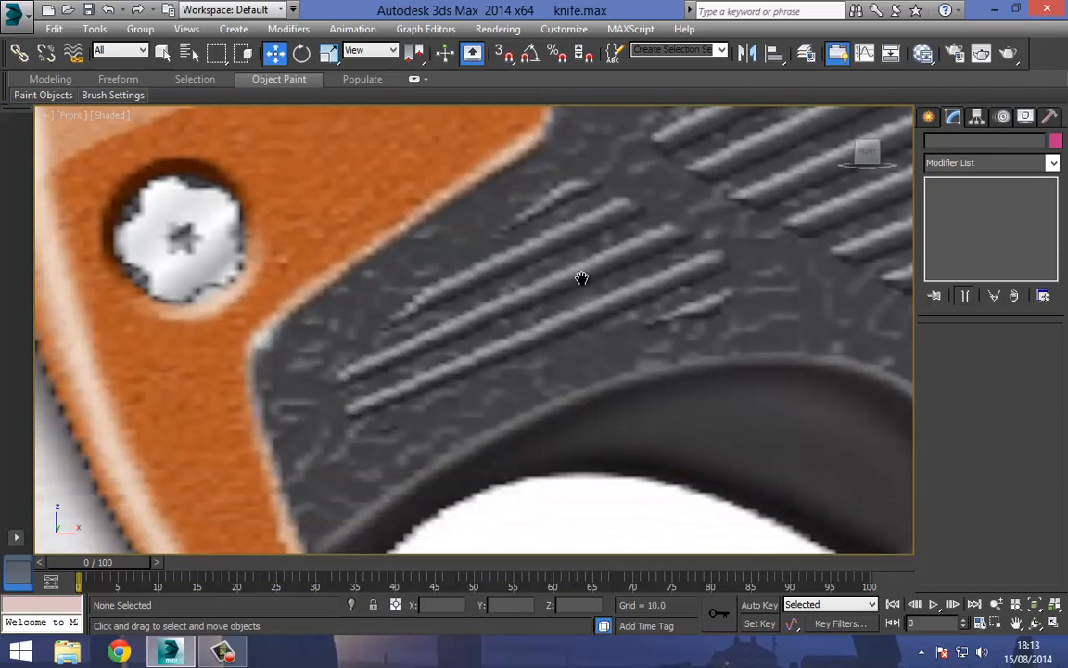
left_click(930, 116)
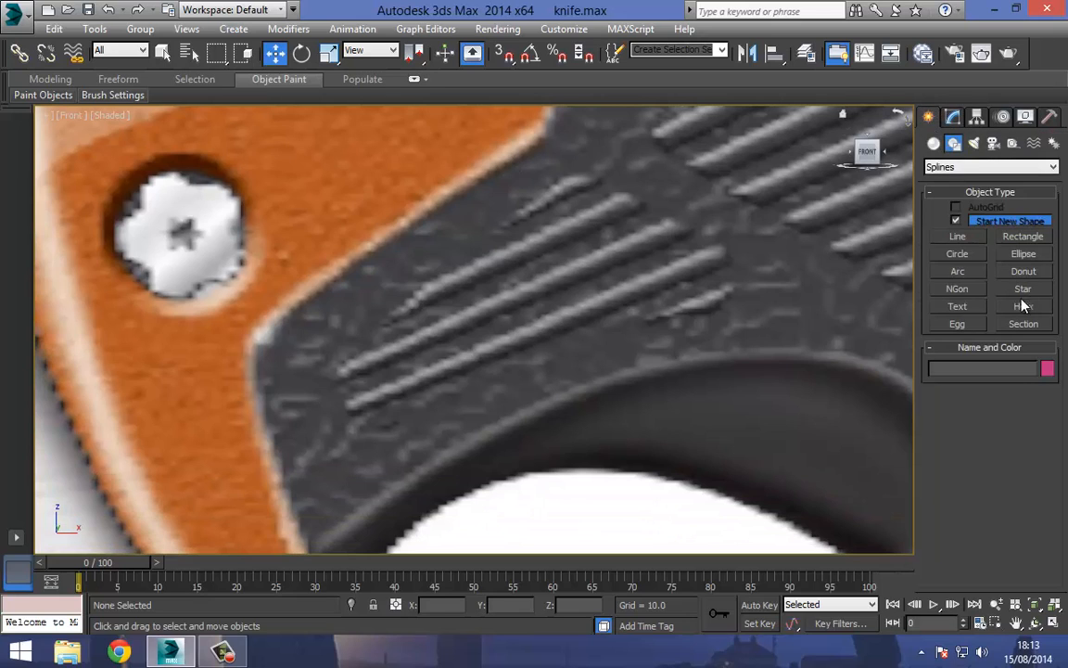
left_click(934, 143)
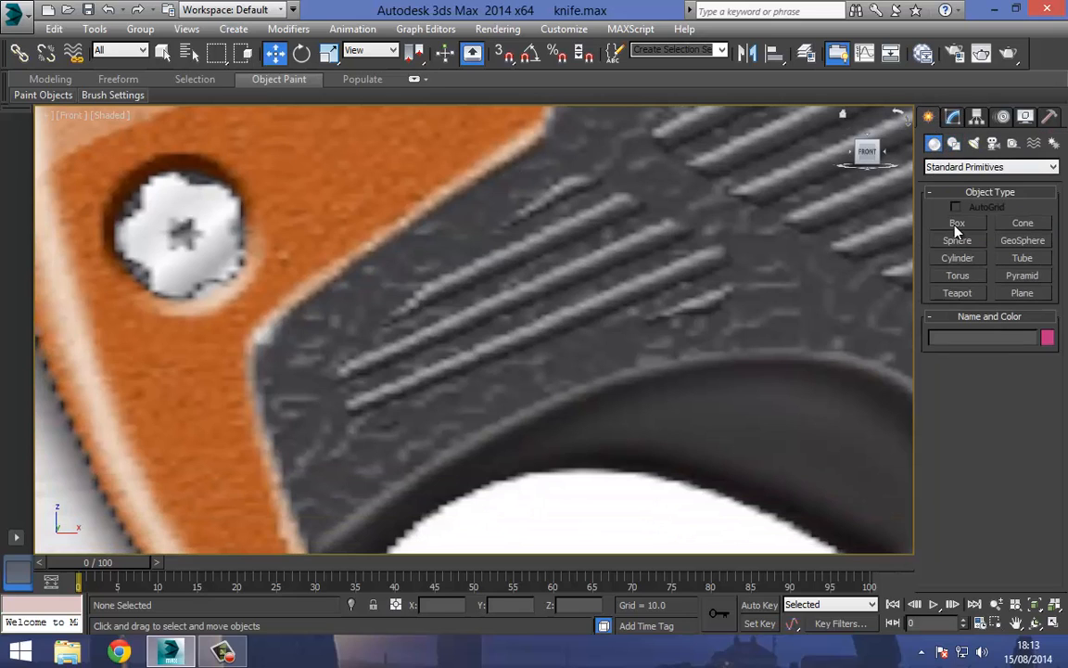
left_click(1021, 293)
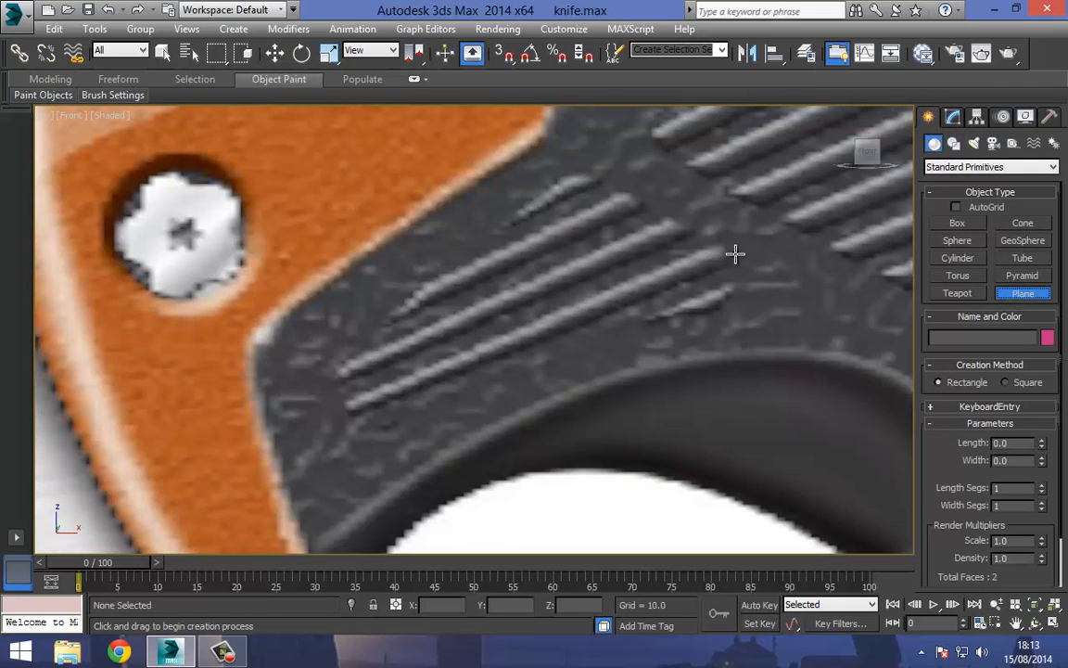
left_click_drag(738, 247, 698, 266)
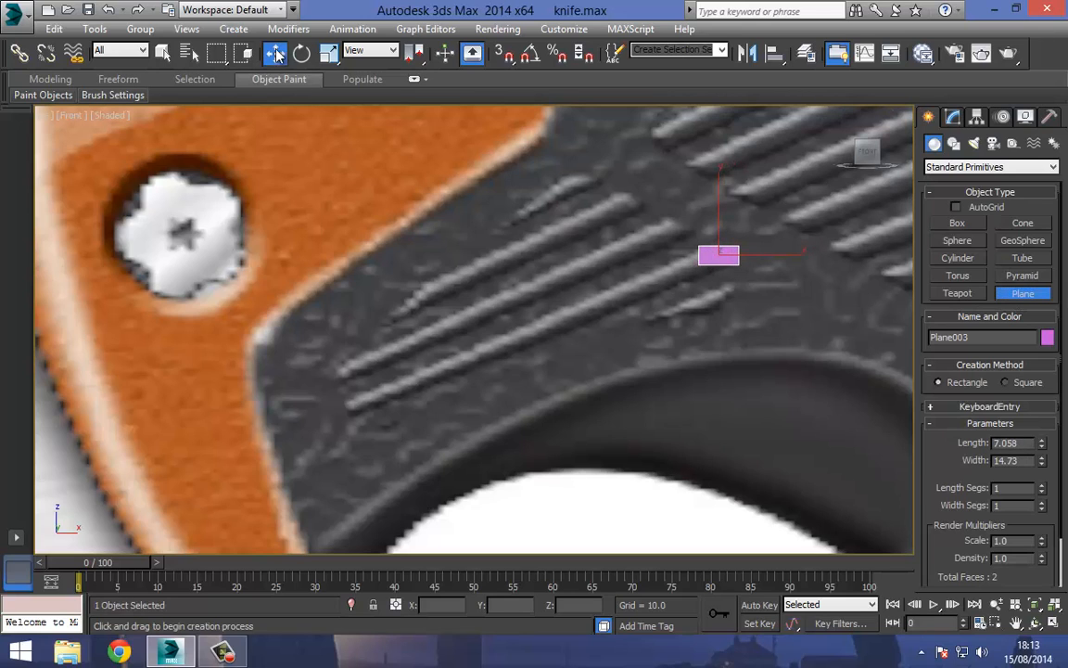
- Convert the new plane to an Editable Poly and switch to vertex editing
left_click(275, 52)
right_click(734, 255)
mouse_move(788, 358)
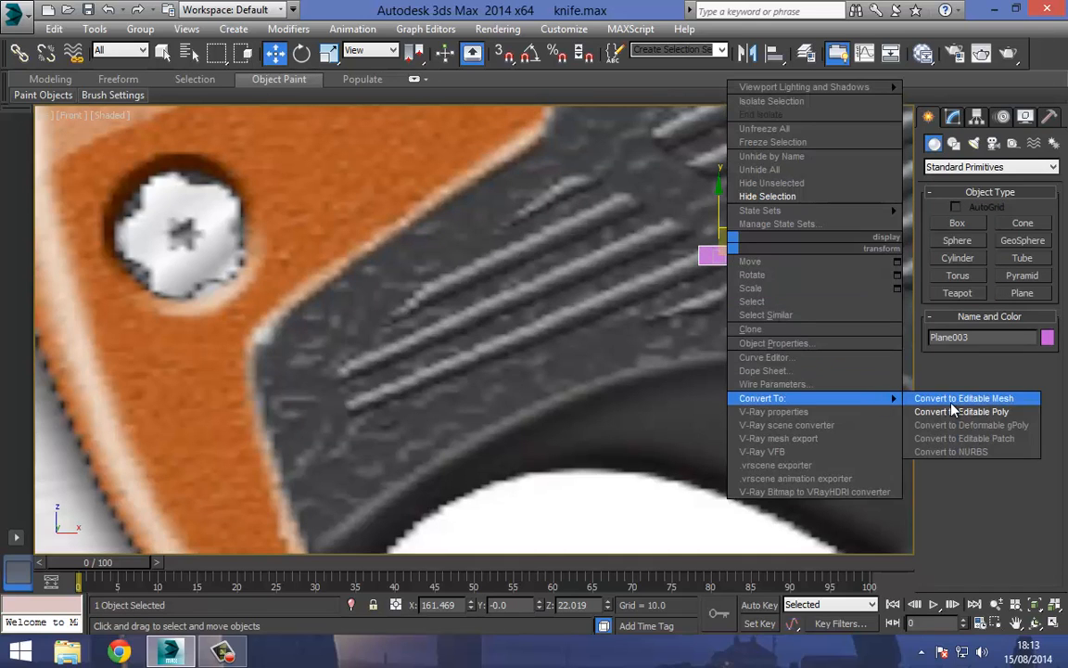
left_click(891, 371)
left_click(947, 352)
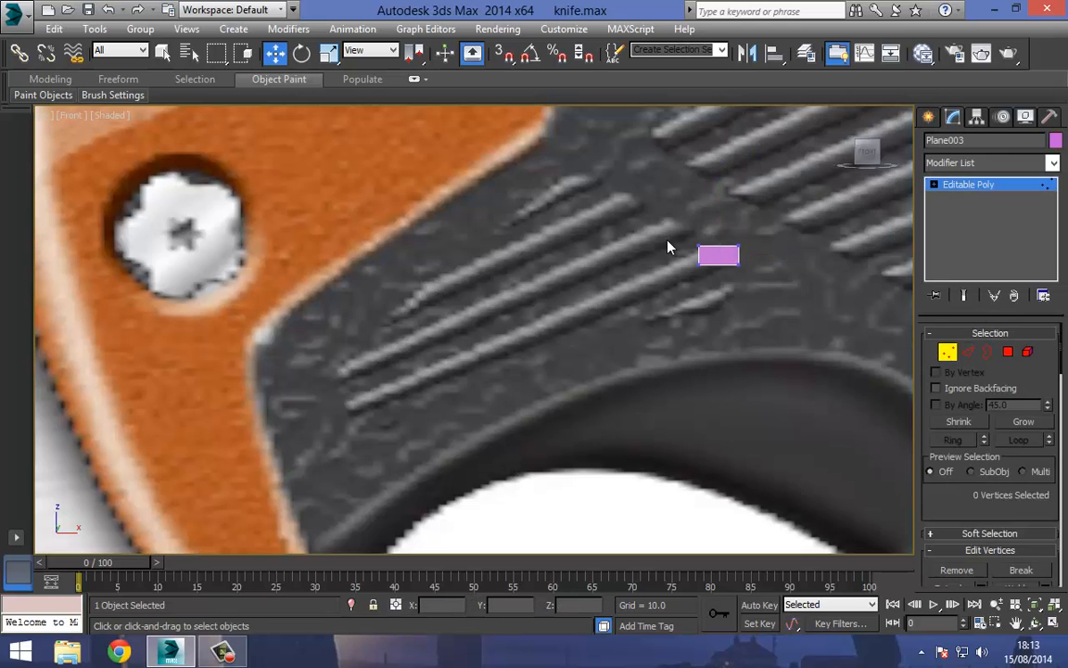
- Stretch the plane along the reference ridge by moving its two left vertices to the ridge's far left end
left_click_drag(724, 268, 368, 372)
scroll(358, 387, "up", 10)
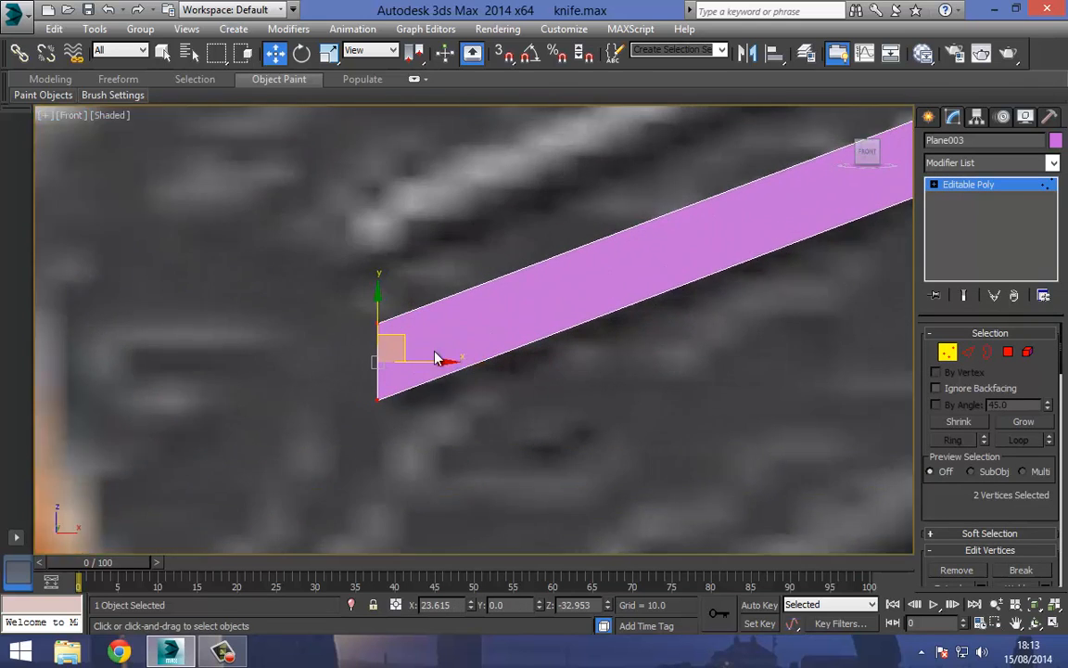
left_click(338, 321)
left_click_drag(360, 300, 394, 464)
- Adjust the two right-end vertices so the strip's end is slanted and fits the right tip of the reference ridge
scroll(458, 385, "down", 6)
middle_click_drag(784, 255, 464, 380)
scroll(521, 200, "up", 2)
left_click_drag(522, 202, 604, 325)
left_click_drag(587, 255, 538, 212)
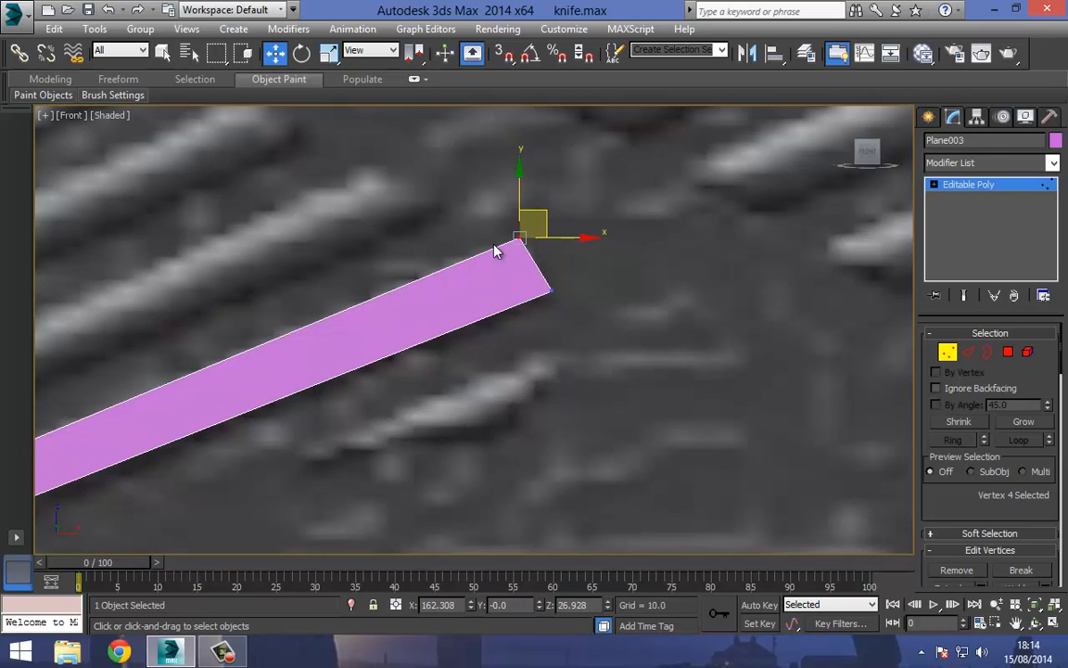
left_click_drag(586, 328, 585, 326)
left_click_drag(554, 235, 552, 234)
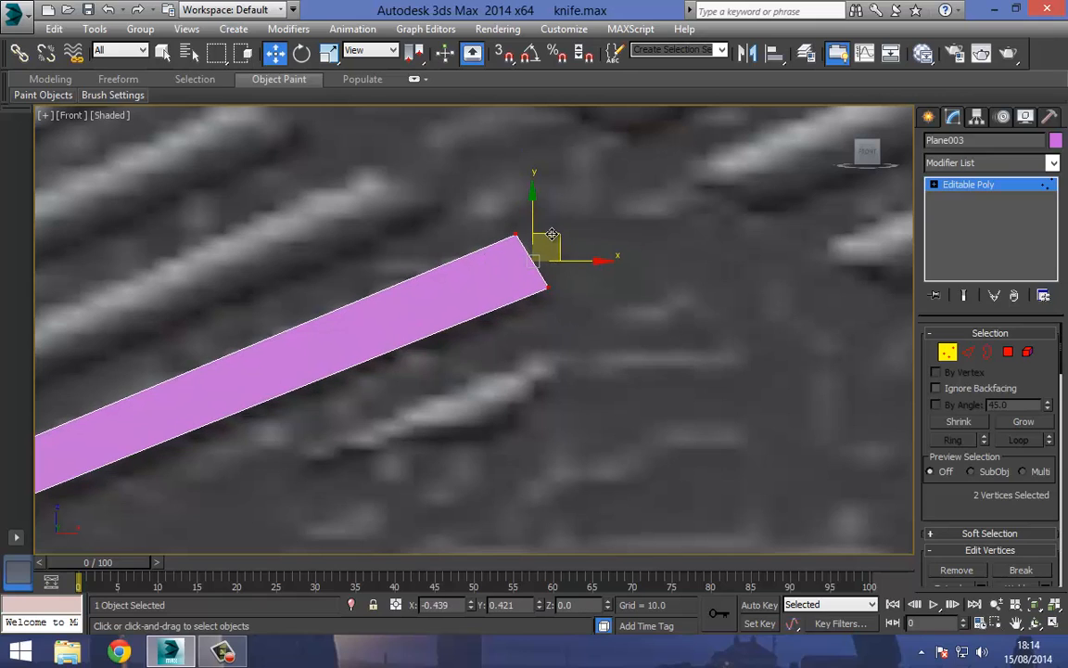
- Connect the strip's two short end edges with 2 segments to add two lengthwise edges
left_click(968, 354)
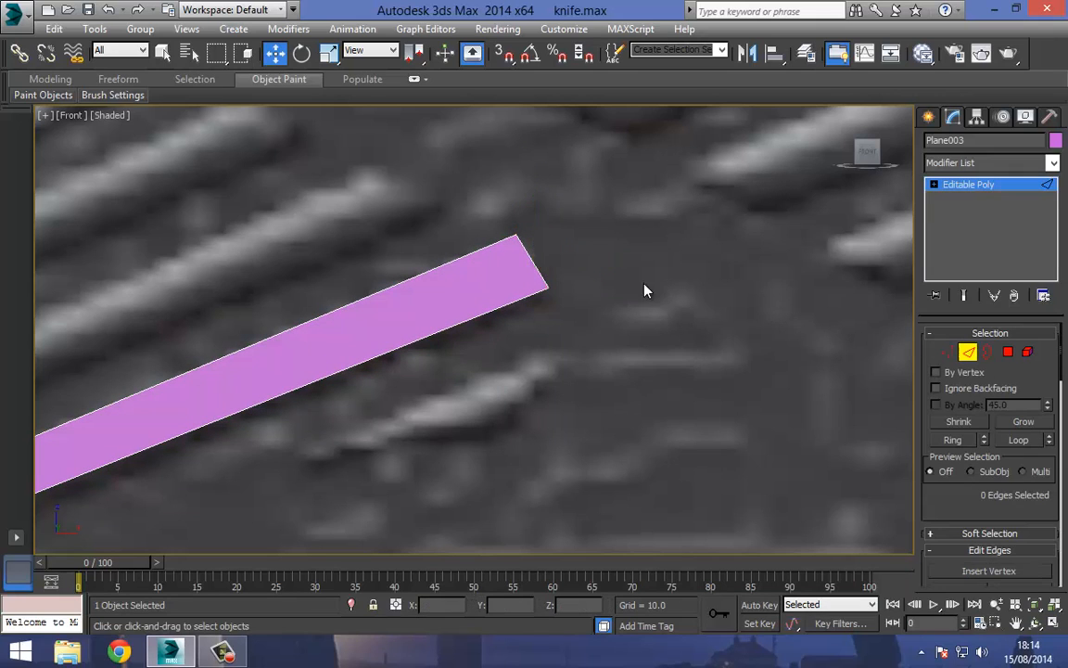
left_click(535, 261)
left_click(955, 440)
middle_click_drag(522, 277, 578, 272)
right_click(536, 268)
left_click(367, 325)
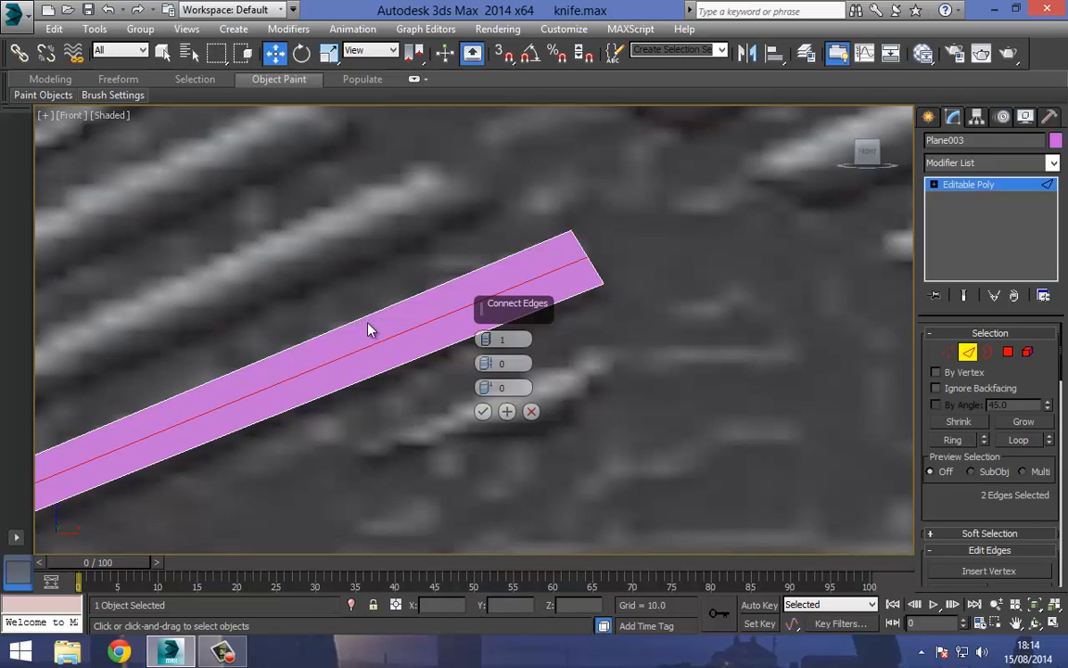
left_click_drag(482, 339, 482, 329)
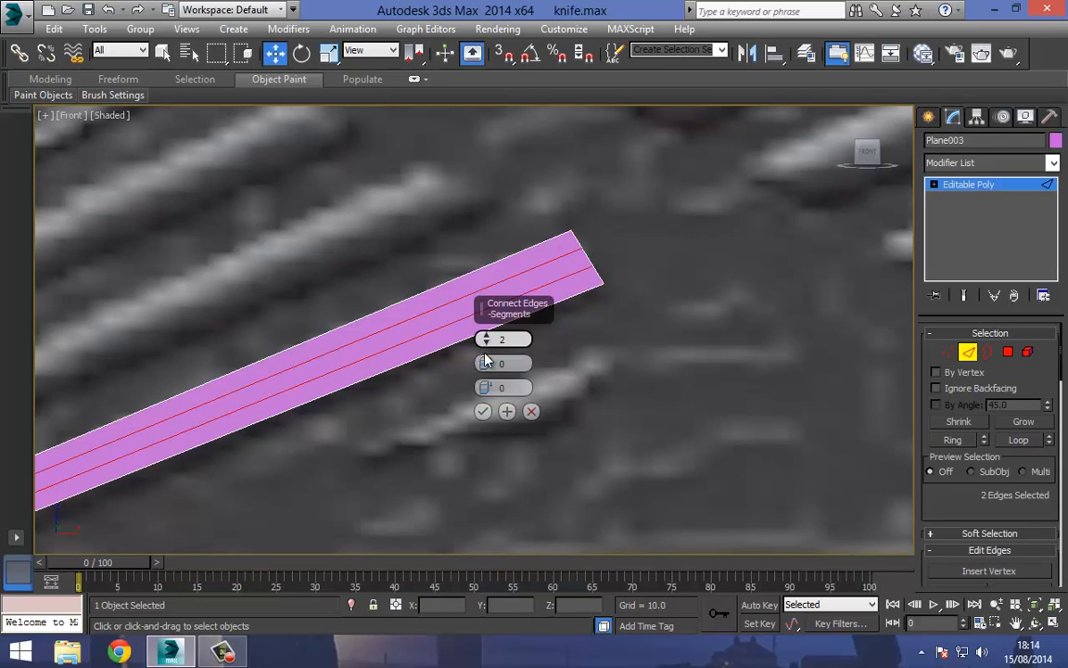
left_click(482, 411)
- In the top view, move the two inner lengthwise edges forward along Y to raise the ridge
key("t")
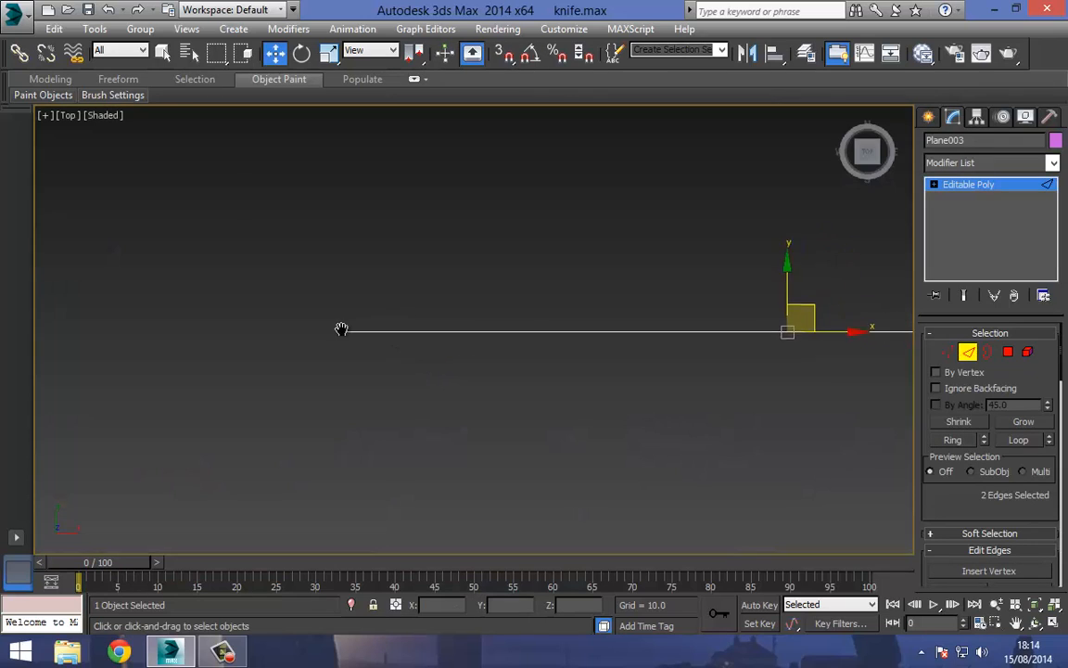
left_click_drag(610, 287, 618, 298, "shift")
middle_click_drag(529, 285, 545, 277)
key("f")
scroll(498, 262, "down", 3)
middle_click_drag(461, 269, 551, 224)
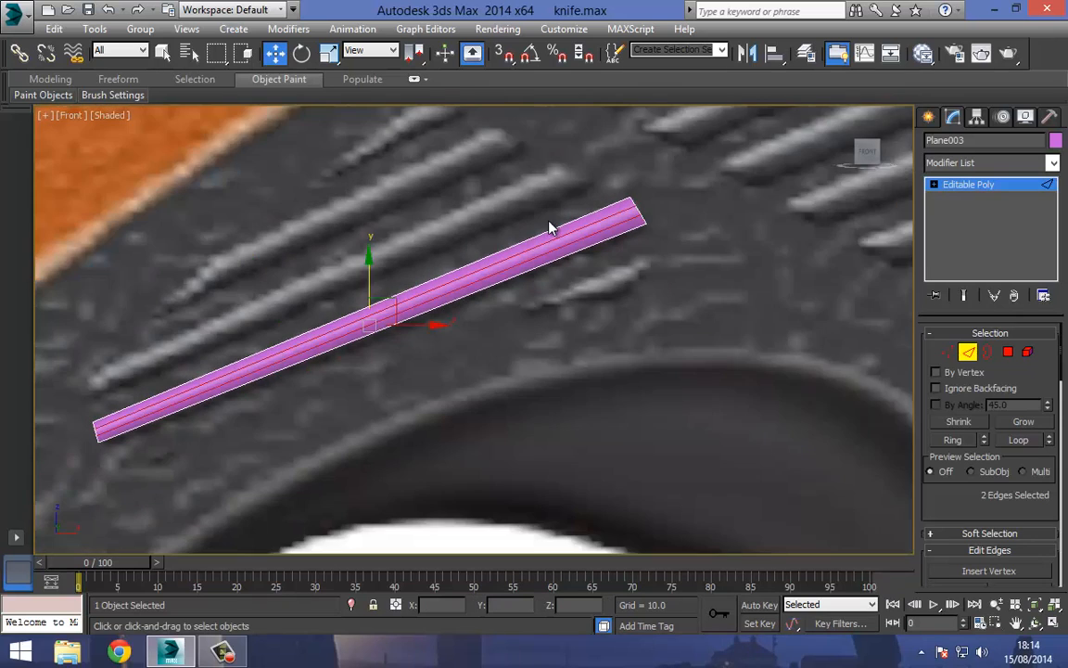
- Connect the lengthwise edges with 2 segments and a pinch of 94, placing cross edges near both ends
middle_click_drag(405, 290, 482, 255)
key("alt+r")
right_click(484, 246)
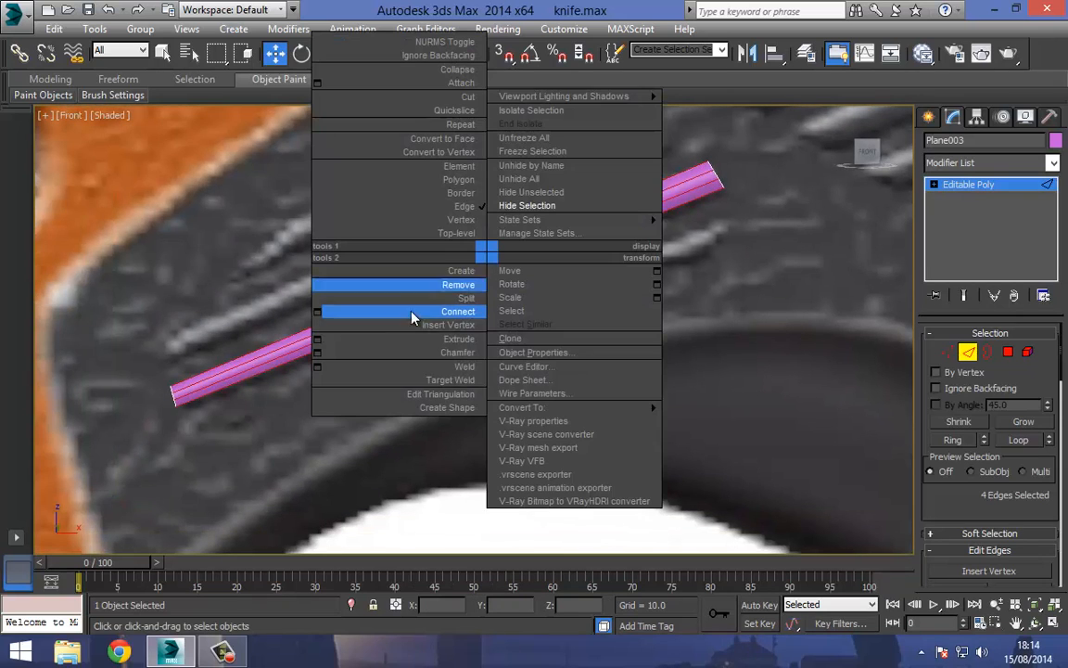
left_click(320, 310)
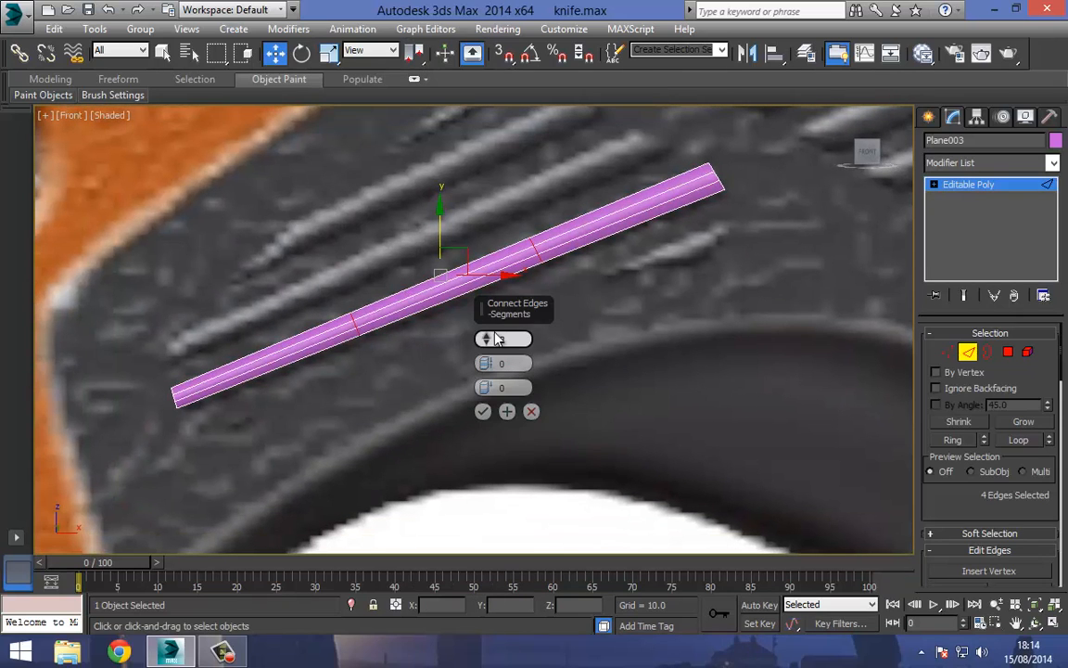
left_click_drag(489, 336, 461, 368)
left_click(484, 335)
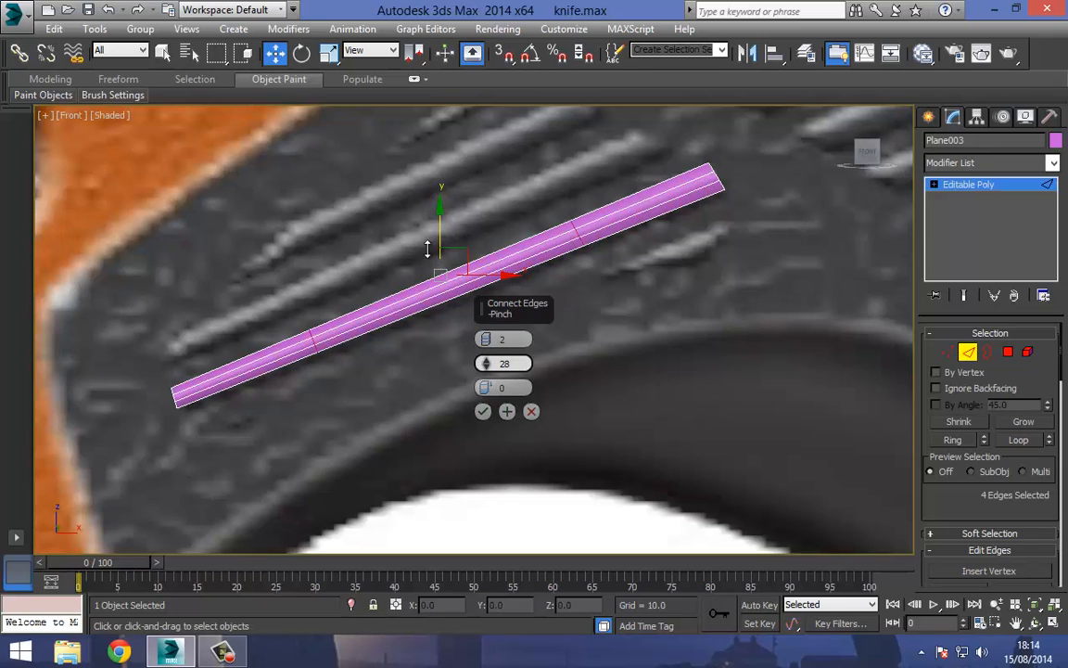
left_click_drag(343, 90, 318, 37)
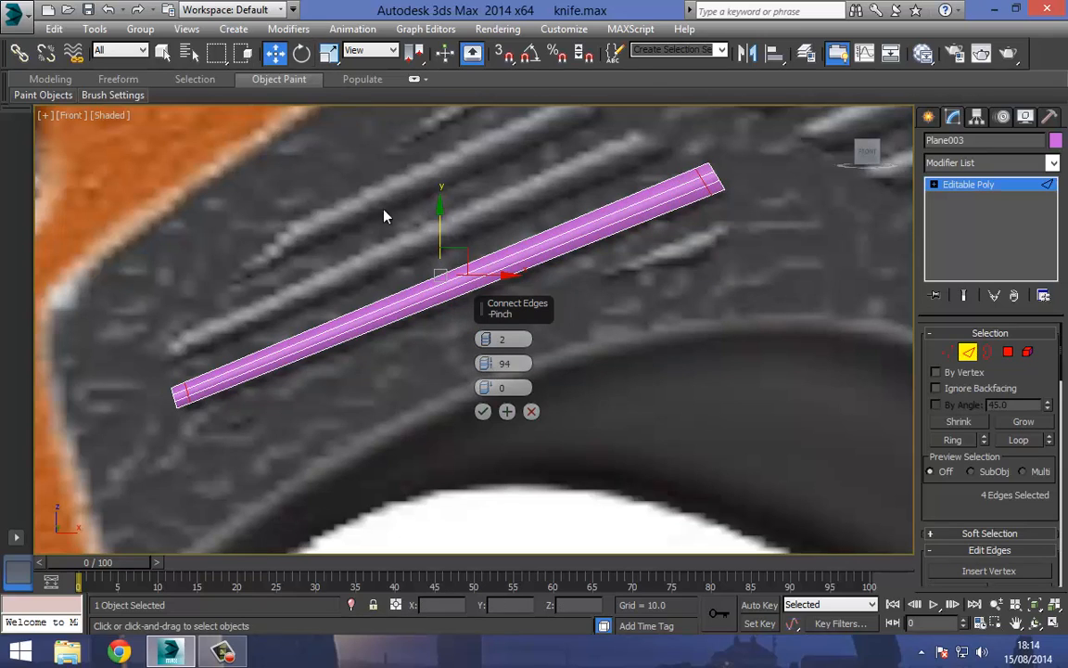
left_click(482, 411)
middle_click_drag(414, 384, 418, 363)
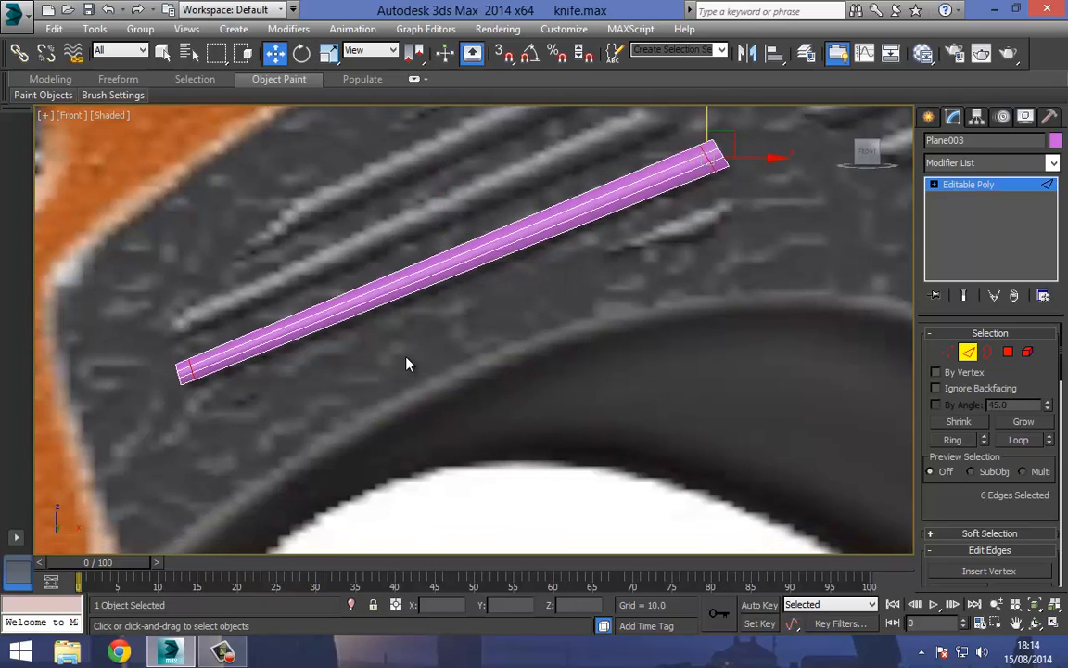
- In a wireframe top view, flatten the four left-end vertices along Y and move them back to the base line
key("t")
middle_click_drag(384, 321, 464, 322)
scroll(348, 329, "up", 2)
middle_click_drag(347, 330, 421, 313)
scroll(409, 305, "up", 1)
scroll(410, 306, "up", 2)
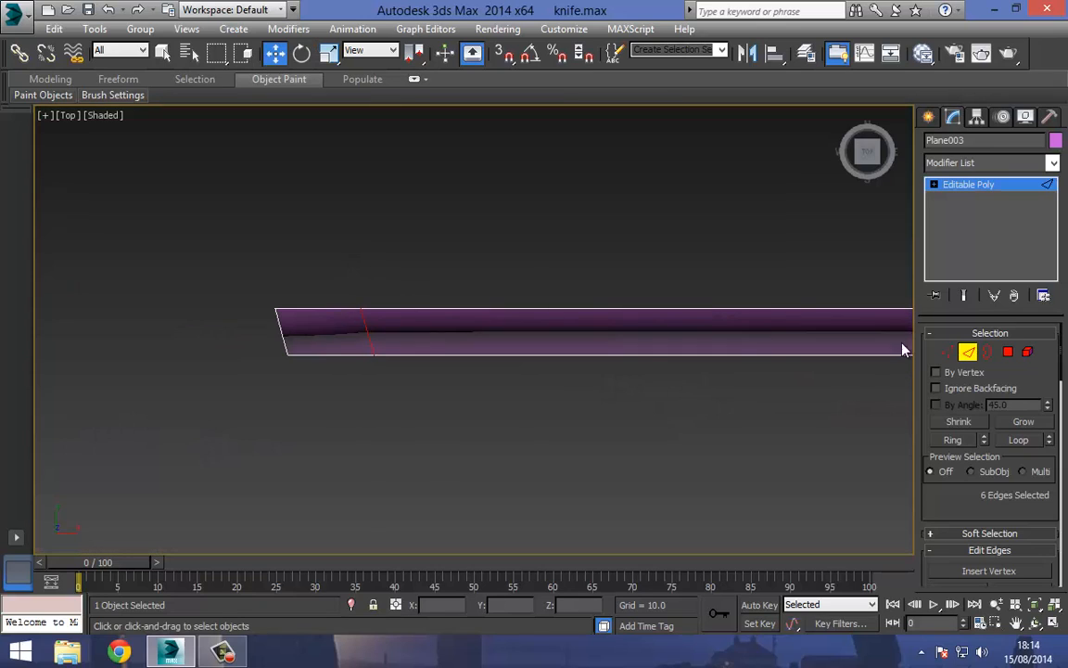
left_click(947, 352)
key("F3")
left_click_drag(306, 381, 340, 405)
left_click(329, 53)
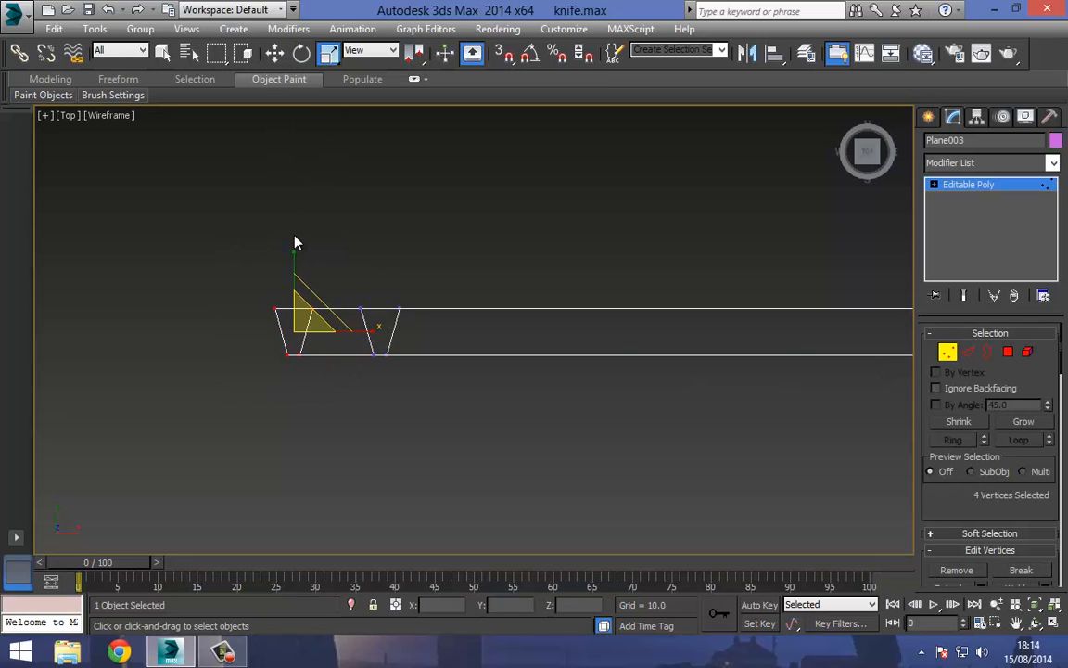
left_click_drag(296, 243, 293, 179)
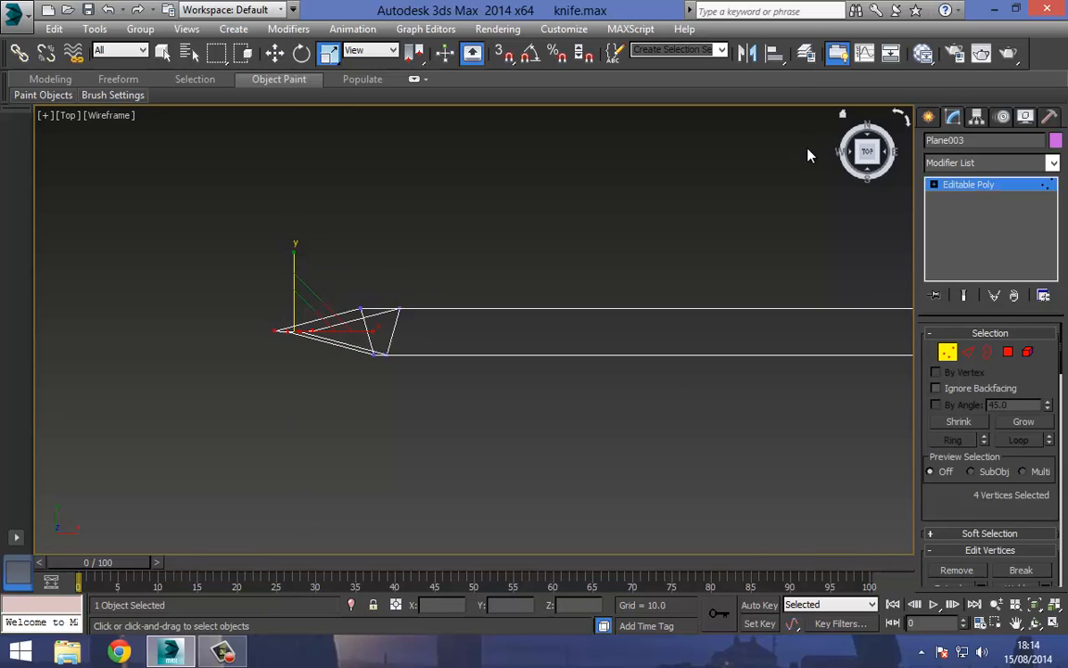
left_click(278, 53)
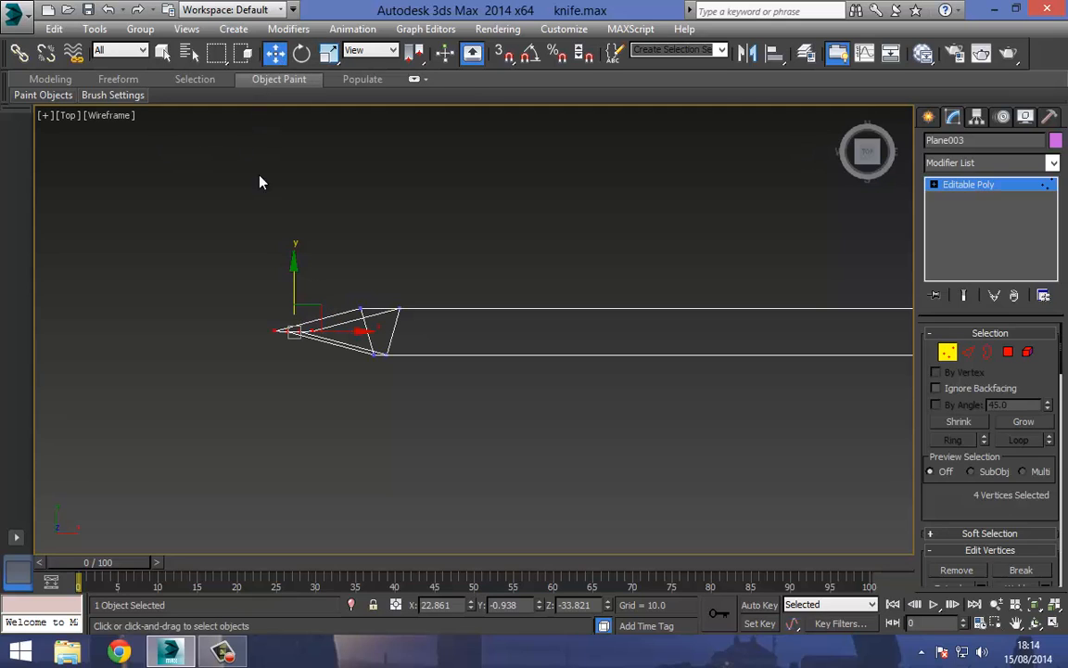
left_click_drag(297, 269, 299, 246)
- Select the four outermost vertices at the ridge's right end and flatten them along Y by scaling
scroll(408, 251, "down", 7)
middle_click_drag(354, 251, 4, 288)
scroll(506, 289, "up", 6)
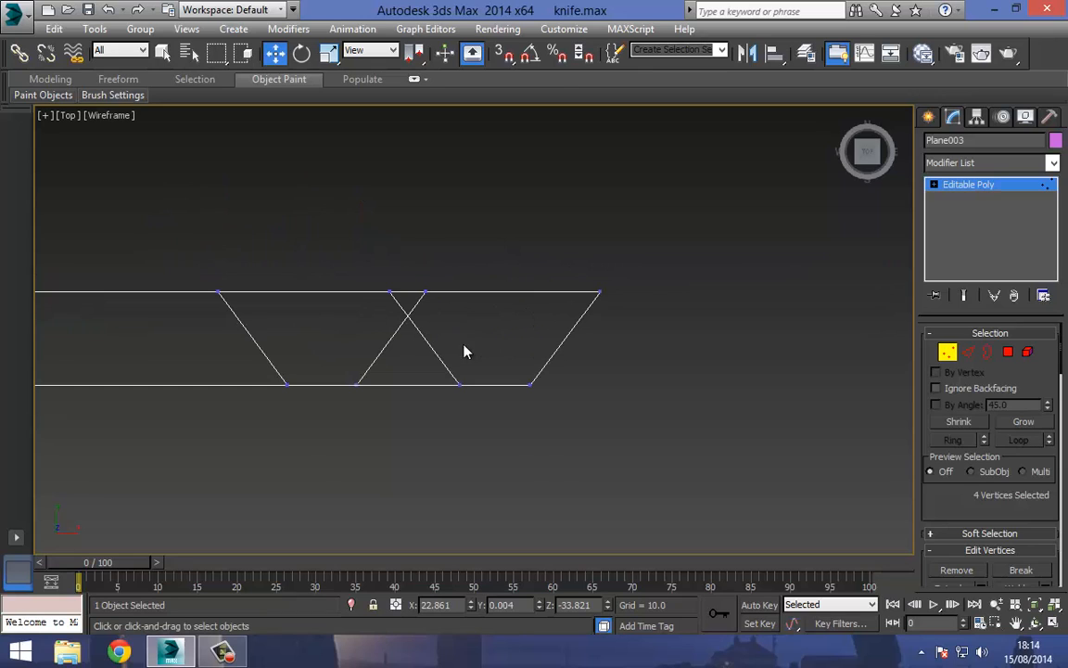
left_click_drag(609, 438, 609, 438)
left_click_drag(553, 263, 663, 330, "ctrl")
left_click_drag(327, 231, 393, 305, "ctrl")
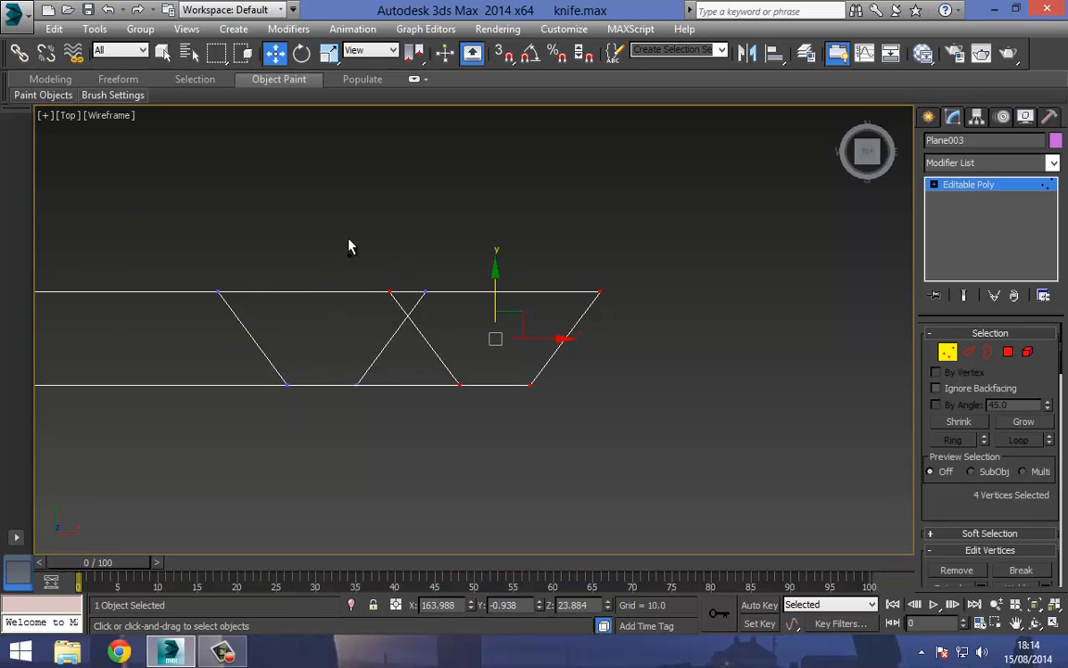
left_click(329, 54)
left_click_drag(496, 267, 441, 397)
right_click(442, 397)
- Select the four outermost right-end vertices in the front view, flatten them along Y in the top view and move them to the base line
key("f")
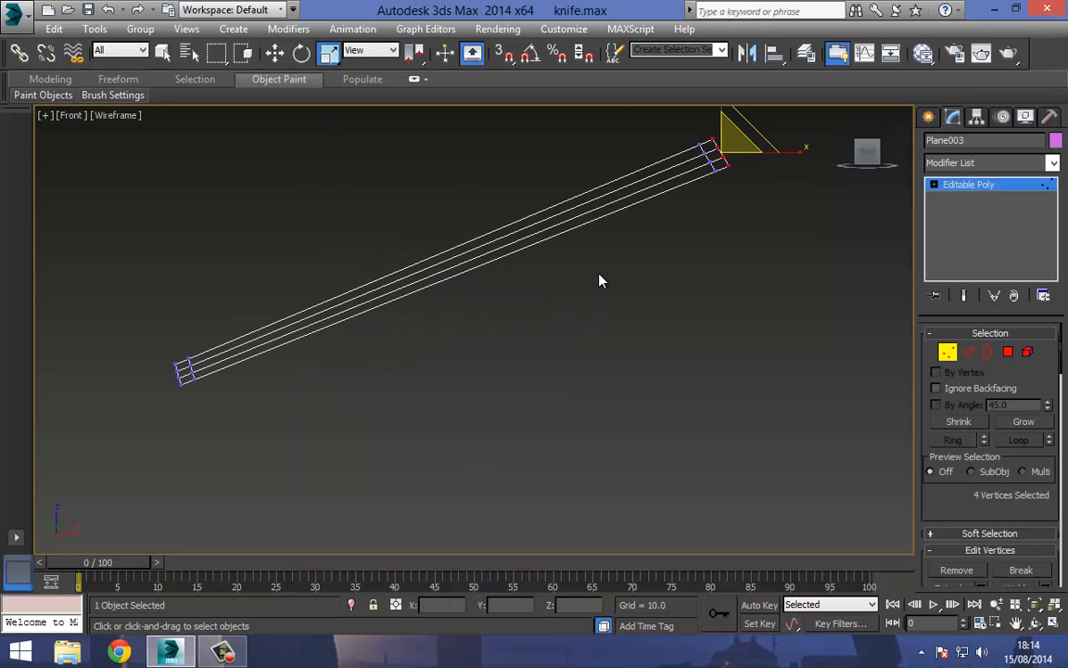
middle_click_drag(600, 274, 215, 426)
scroll(310, 320, "up", 5)
middle_click_drag(308, 319, 378, 324)
scroll(371, 323, "up", 4)
left_click(423, 132)
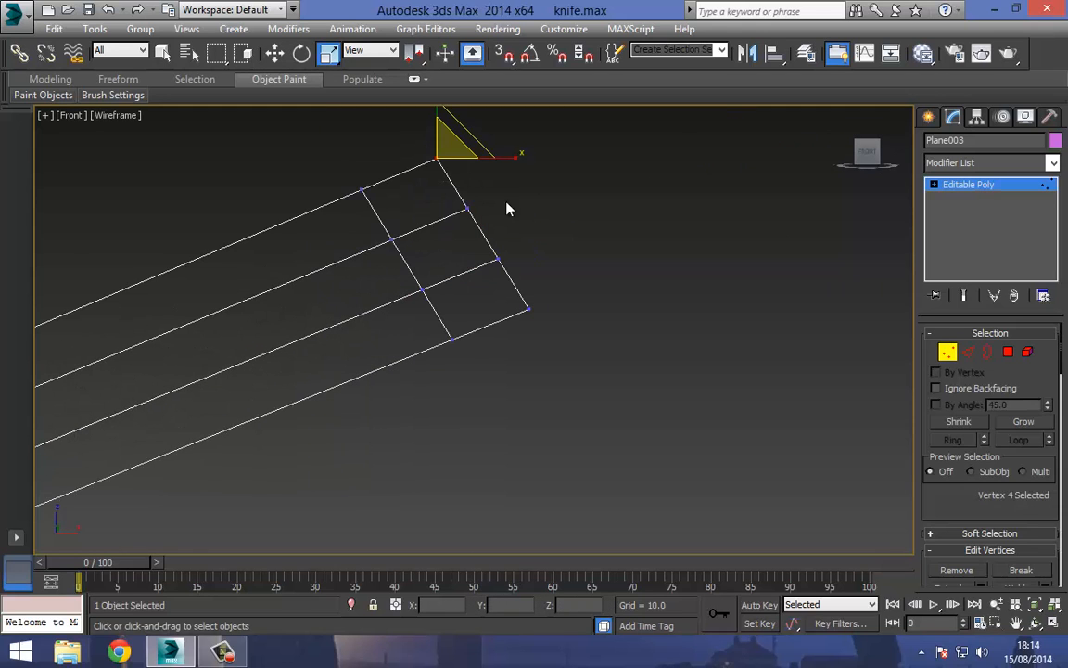
left_click_drag(443, 251, 442, 248, "ctrl")
left_click_drag(565, 224, 468, 308, "ctrl")
left_click_drag(564, 246, 484, 368, "ctrl")
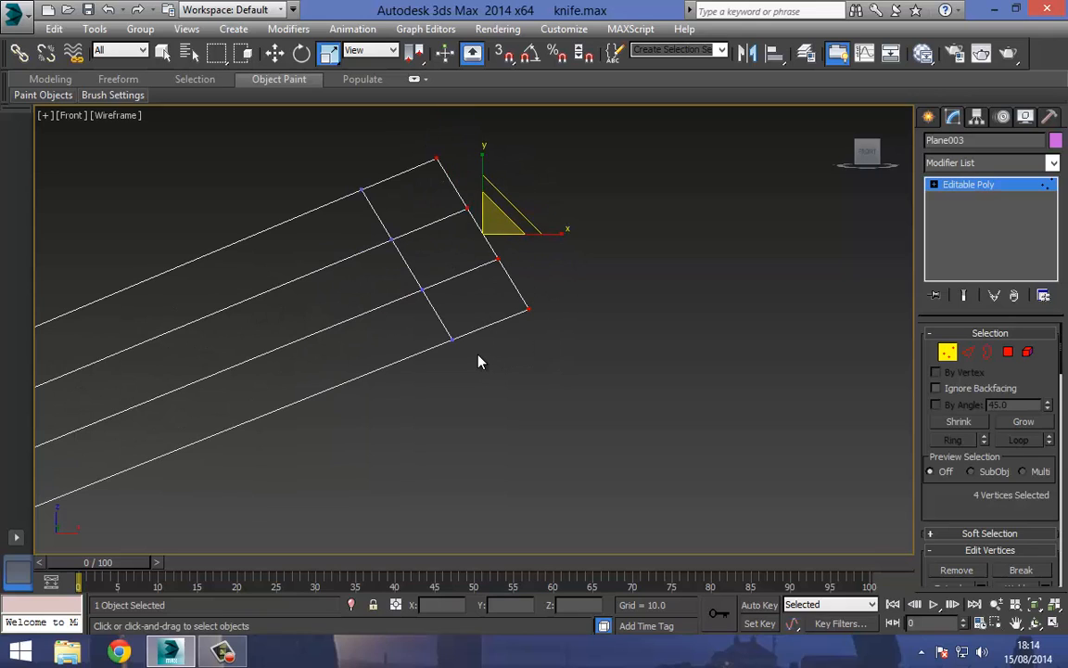
key("t")
middle_click_drag(421, 297, 359, 295)
left_click_drag(430, 256, 203, 221)
left_click(274, 53)
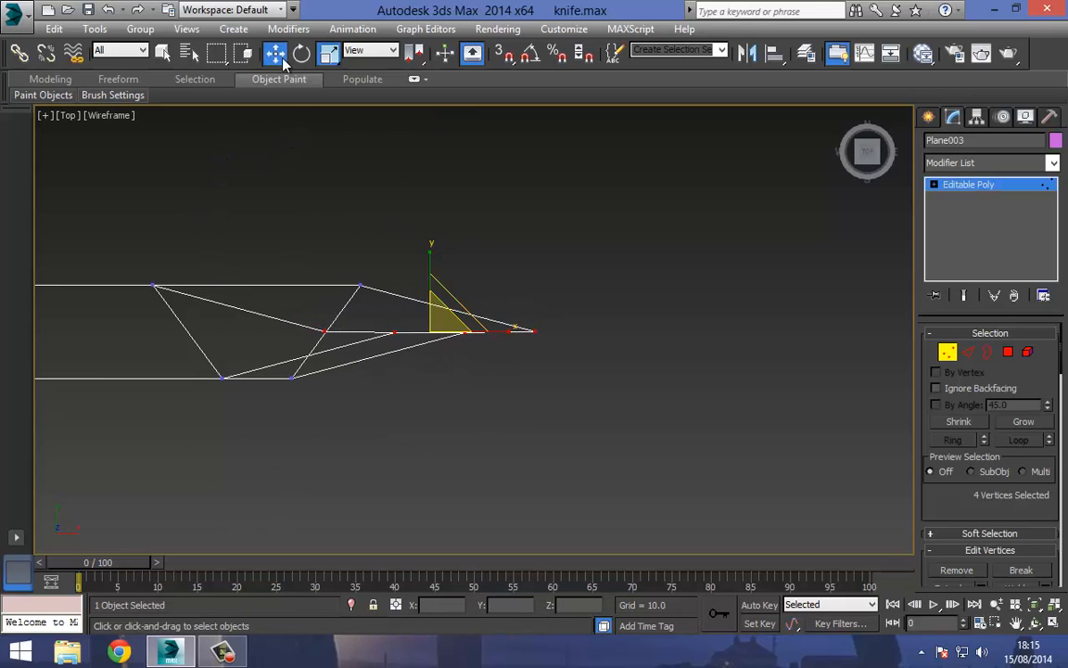
left_click_drag(432, 260, 431, 226)
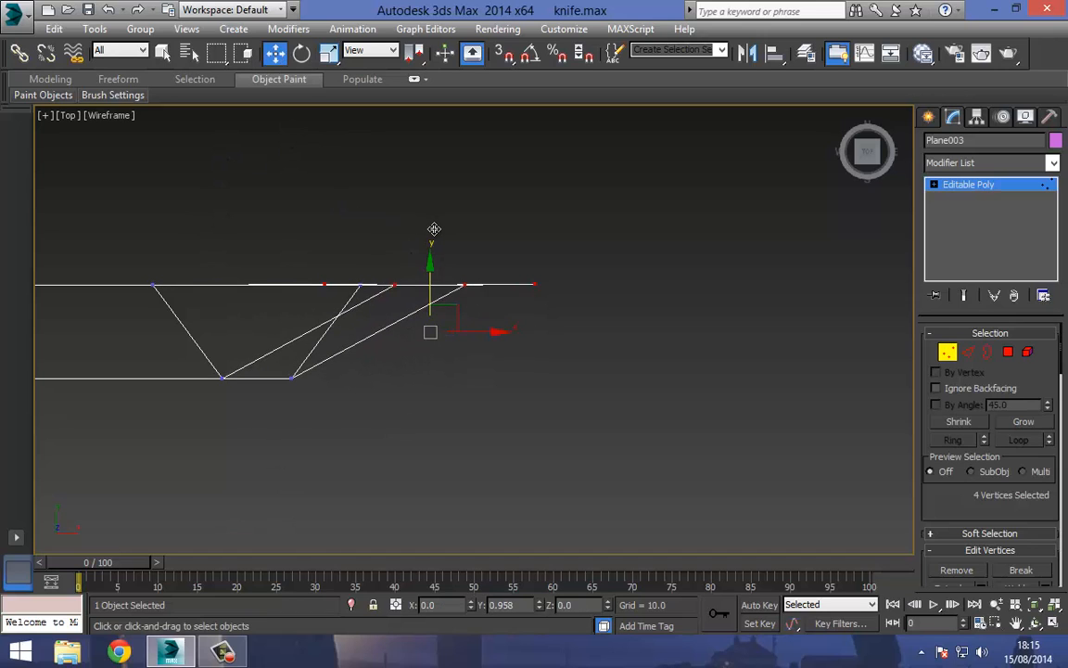
- Try to align the twelve base-line vertices at both ridge ends by scaling them flat along Y in the top view
left_click_drag(584, 306, 584, 307)
scroll(584, 302, "down", 3)
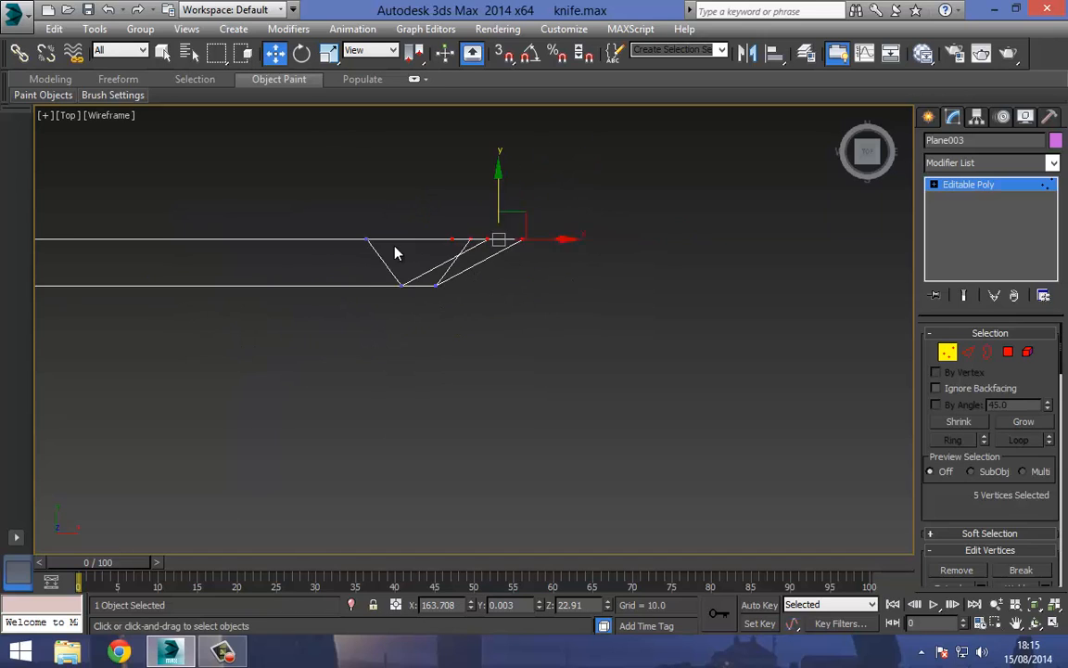
scroll(394, 246, "down", 2)
left_click_drag(396, 201, 311, 257, "ctrl")
middle_click_drag(229, 238, 413, 246)
scroll(520, 260, "down", 3)
middle_click_drag(167, 254, 705, 275)
middle_click_drag(65, 258, 280, 263)
scroll(280, 262, "up", 3)
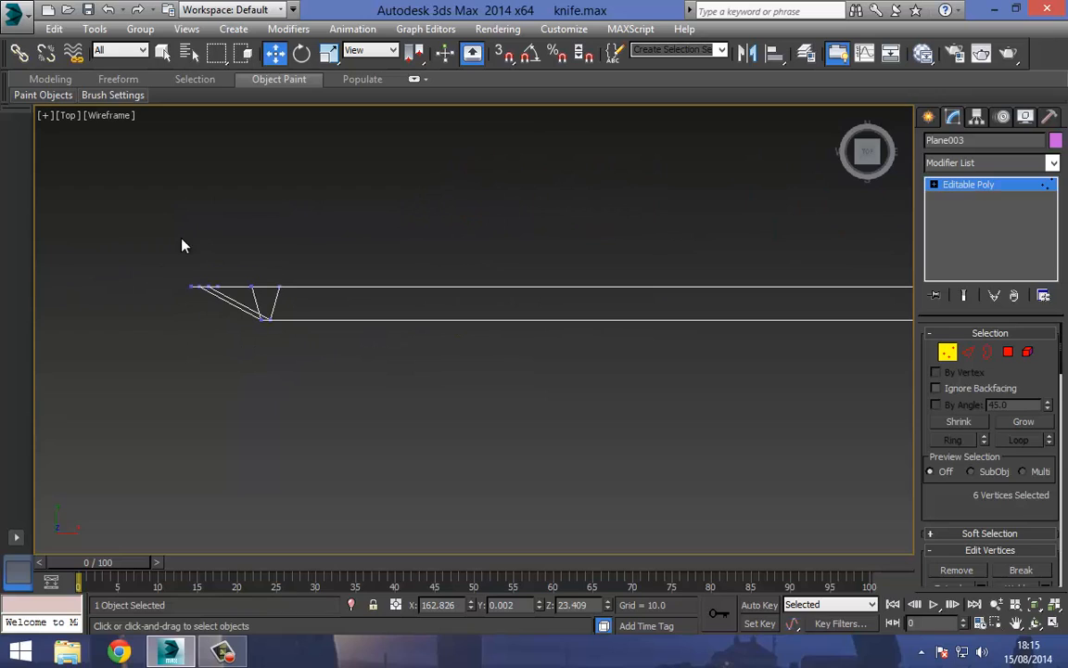
left_click(328, 54)
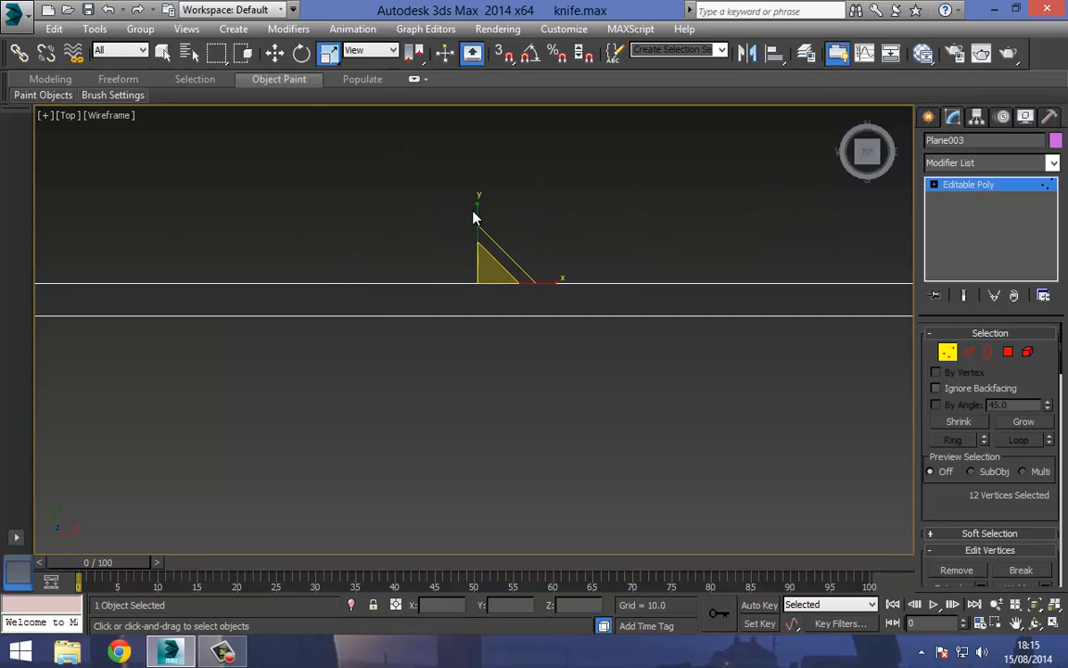
left_click_drag(473, 217, 464, 329)
key("ctrl+z")
- Leave vertex editing, show the ridge shaded in perspective and center its pivot to the object
left_click(989, 188)
key("p")
key("z")
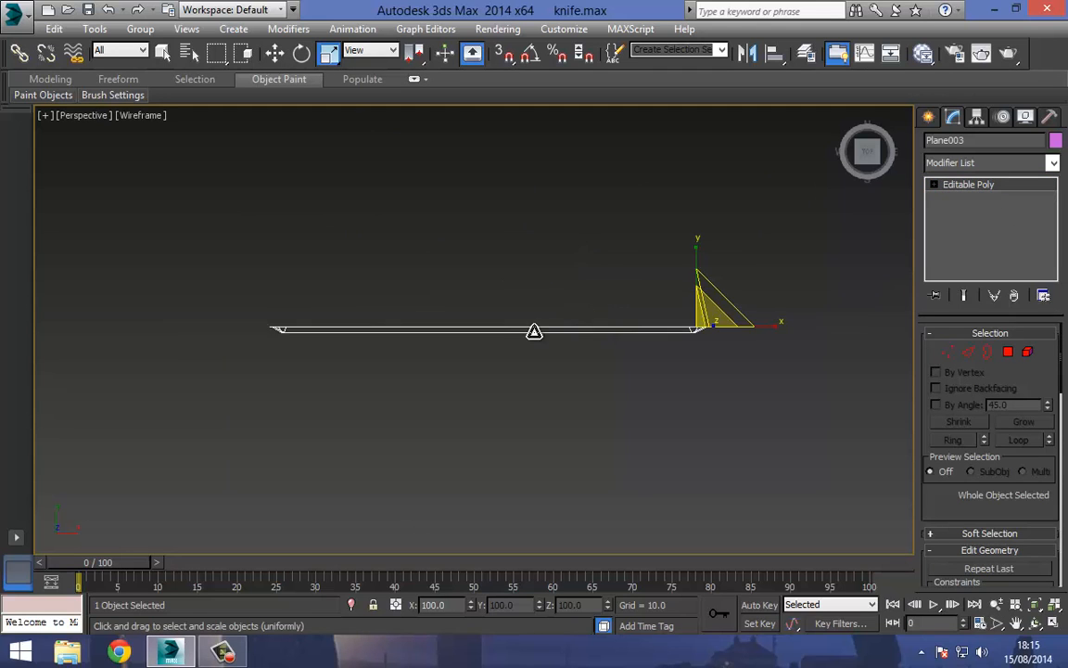
mouse_move(534, 331)
middle_mouse_down("alt")
mouse_move(506, 358)
mouse_move(425, 317)
mouse_move(434, 246)
mouse_move(297, 160)
middle_mouse_up("alt")
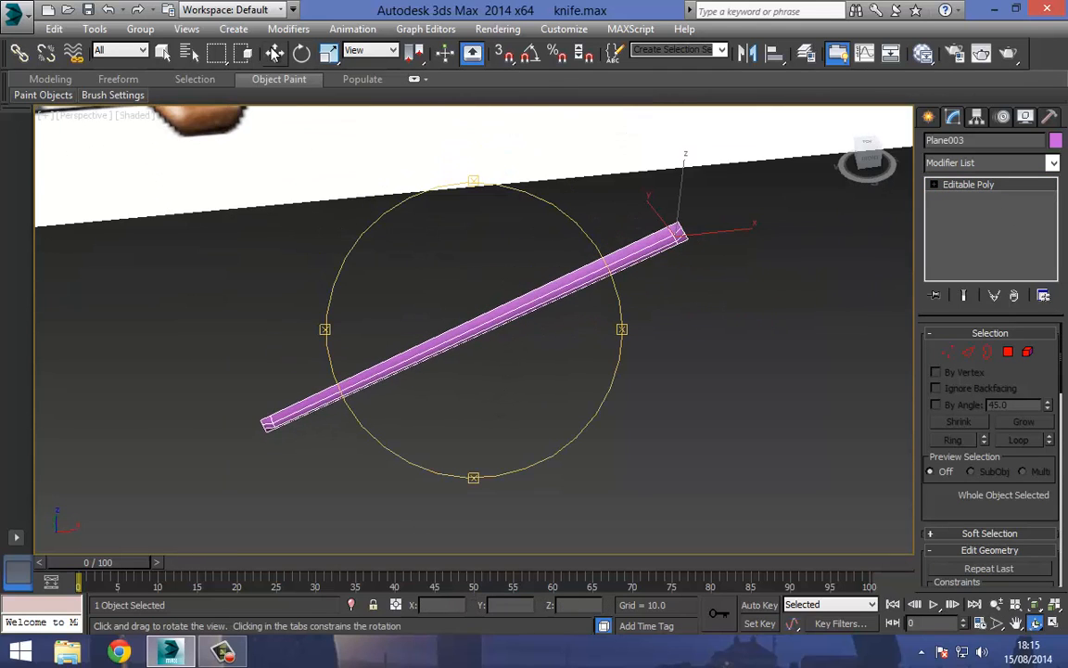
left_click(276, 53)
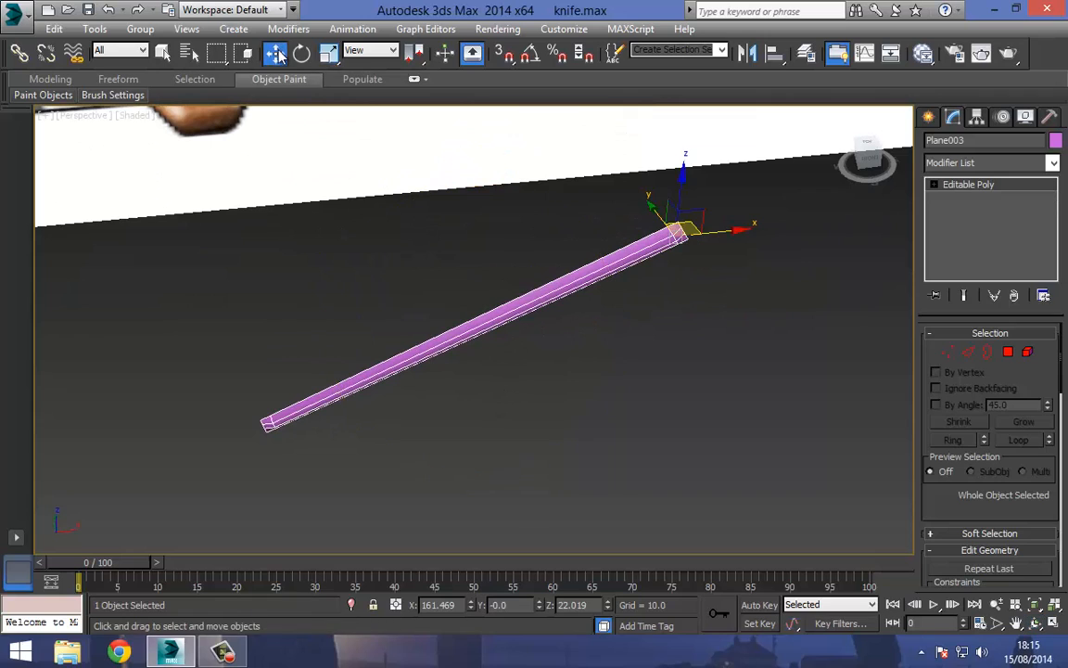
left_click(977, 116)
left_click(989, 223)
left_click(989, 309)
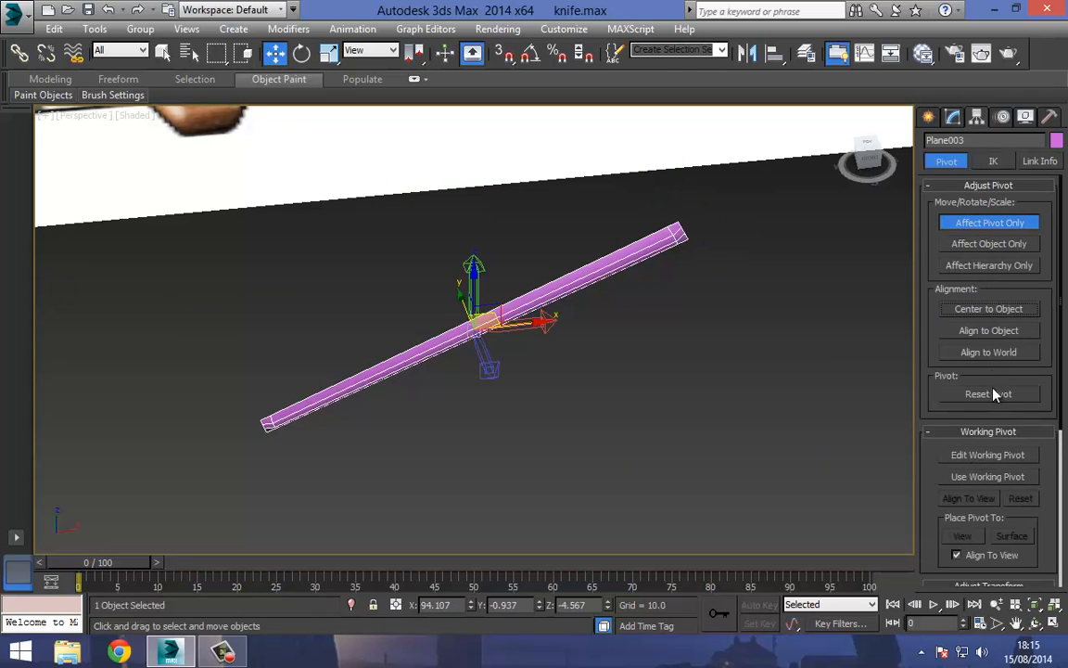
left_click(954, 117)
left_click(989, 163)
key("t")
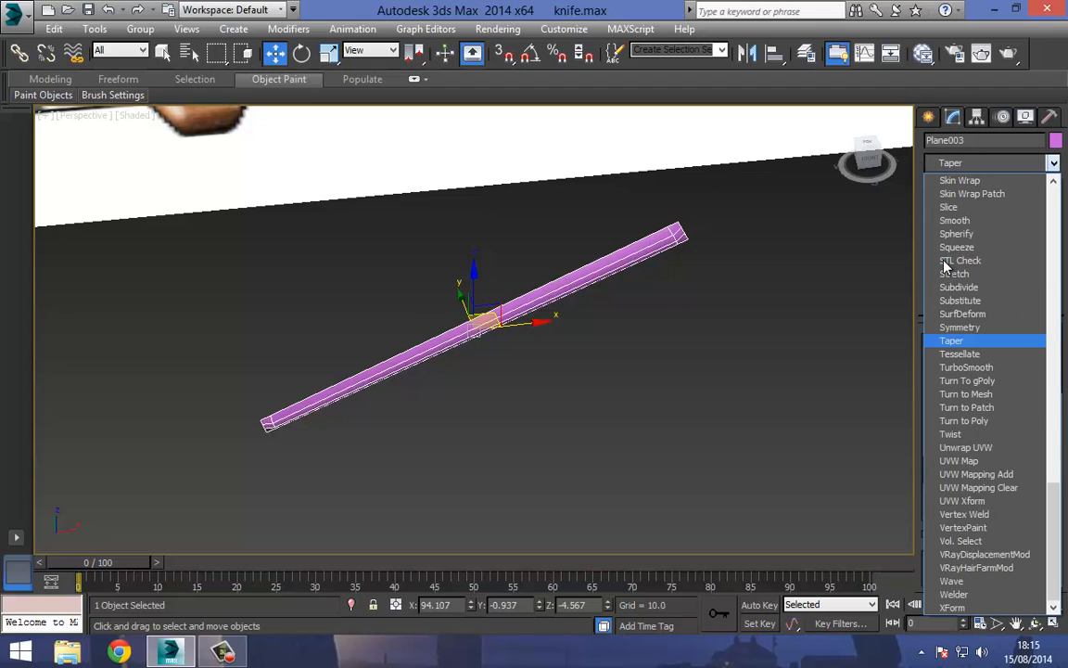
left_click(944, 261)
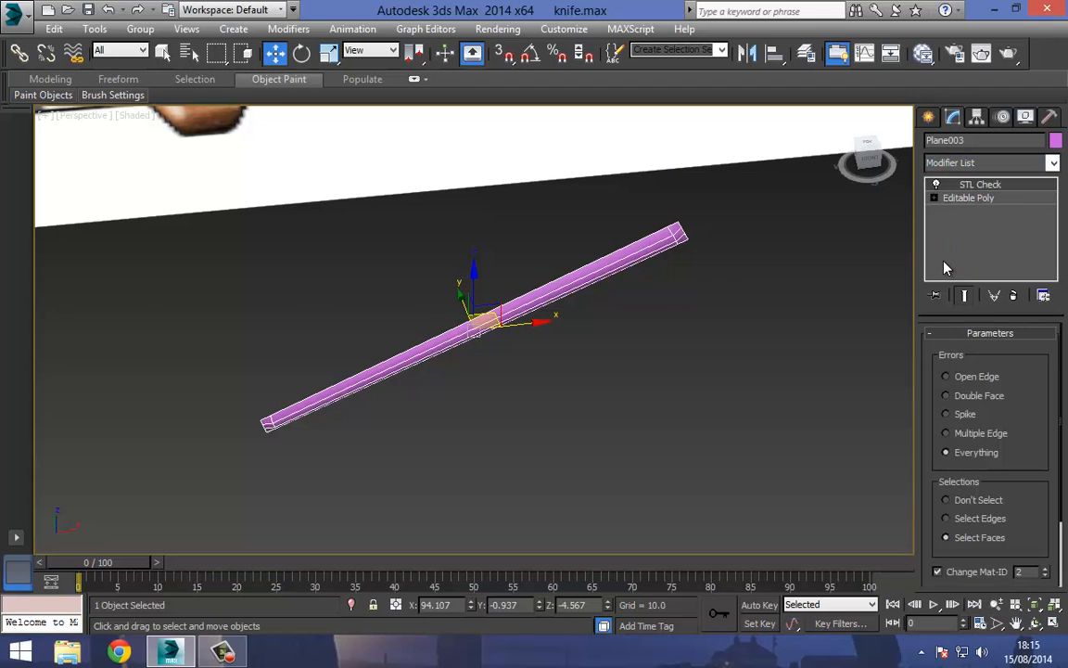
key("ctrl+z")
- Add a TurboSmooth modifier to the ridge
left_click(971, 162)
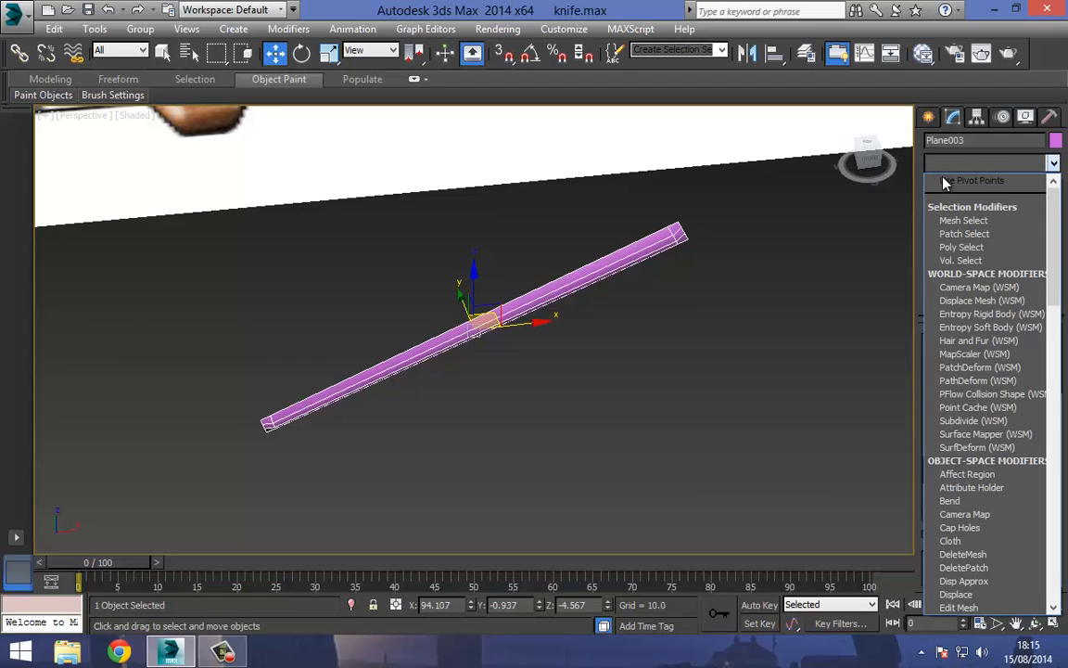
key("t")
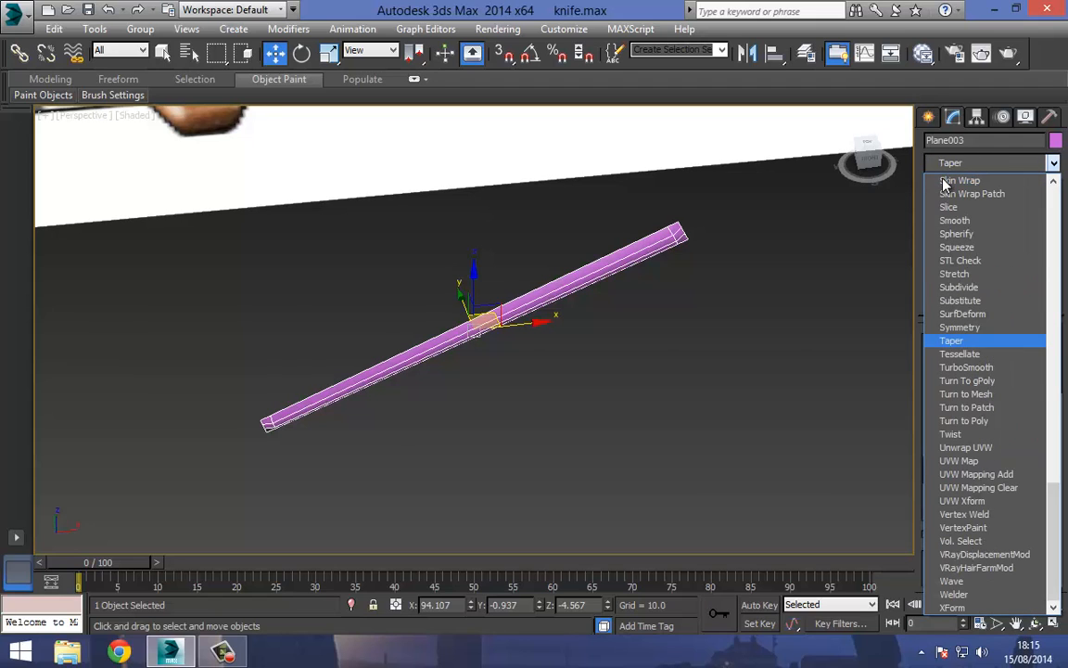
key("Down")
key("Down")
key("Return")
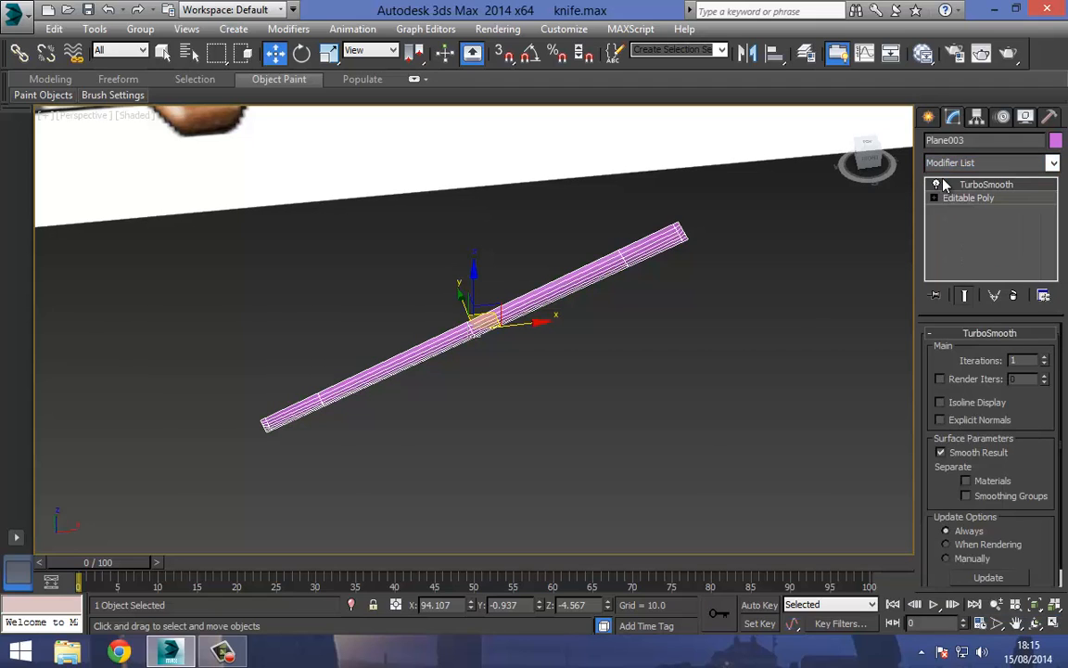
- Select the smoothed ridge, assign the standard Material #26 to it and close the material editor
left_click(289, 311)
scroll(413, 388, "up", 4)
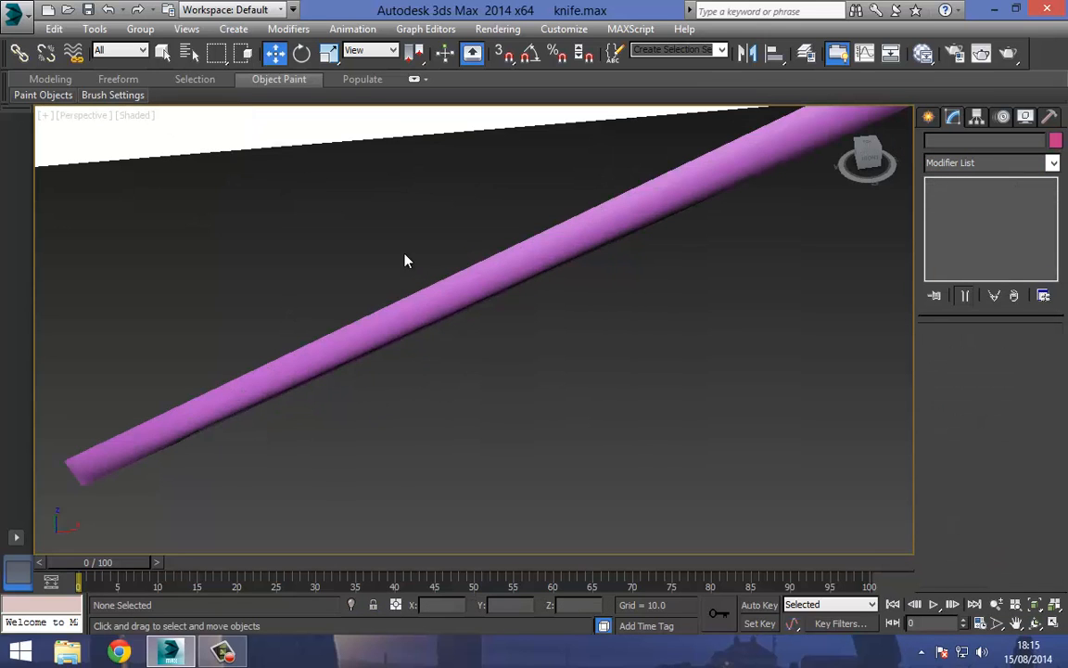
middle_click_drag(389, 258, 368, 293)
left_click(448, 352)
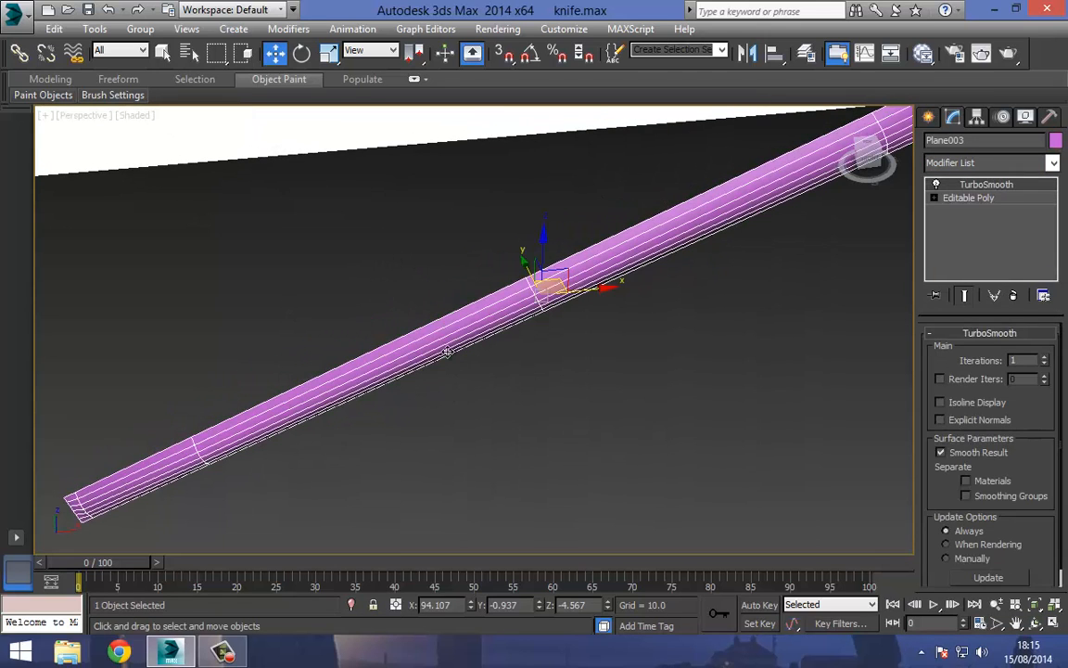
key("m")
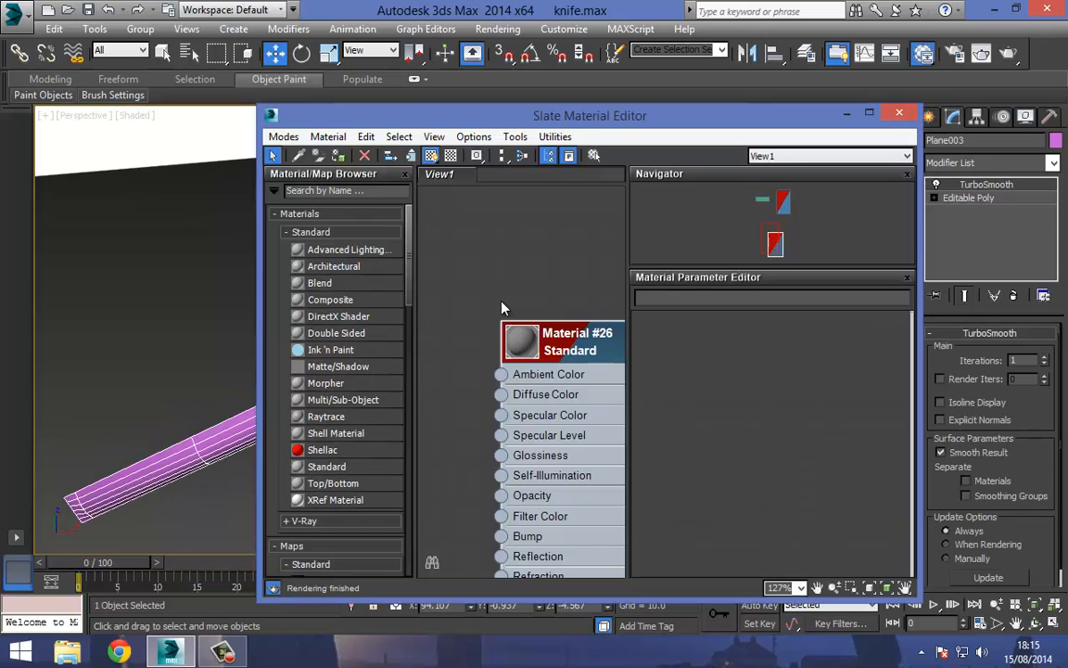
left_click(339, 154)
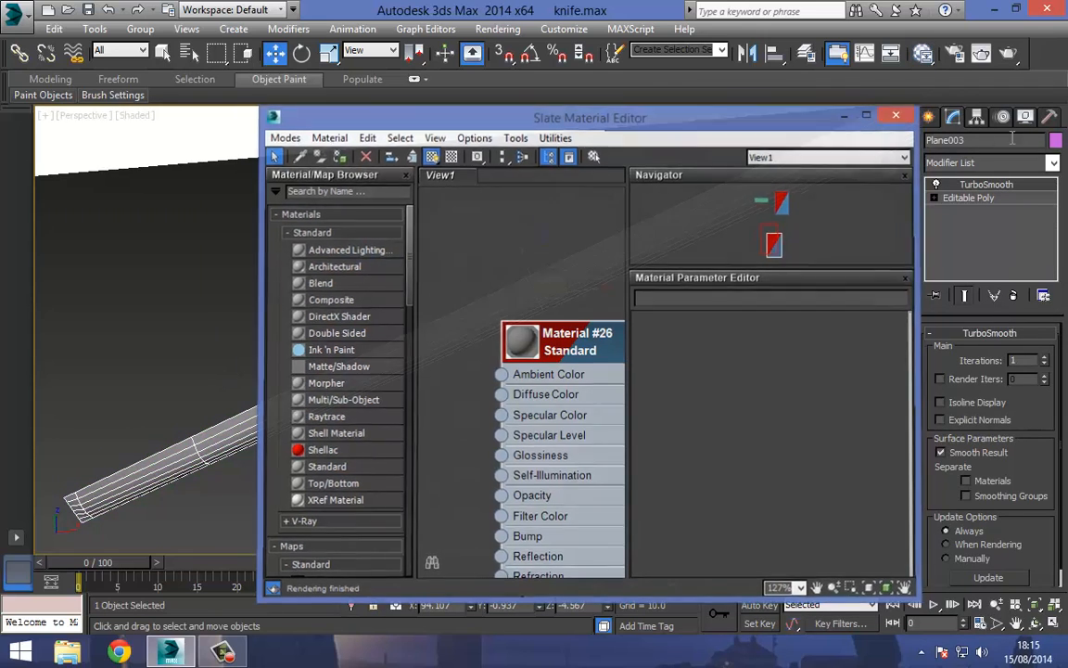
left_click(899, 114)
- Set the ridge's object color to black and deselect it
left_click(1056, 140)
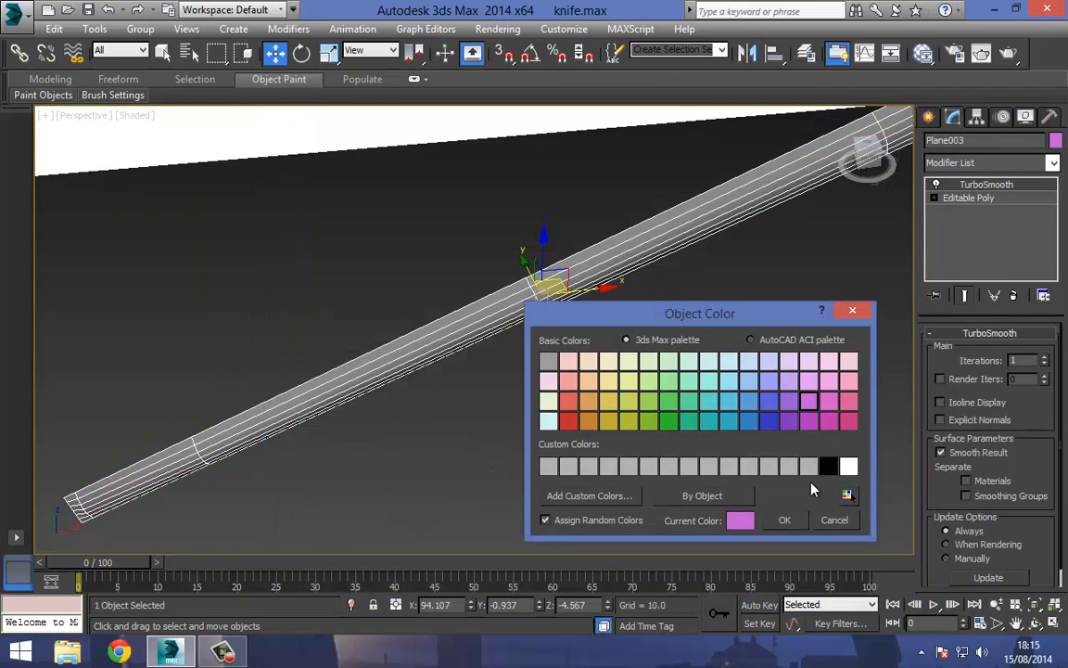
left_click(784, 526)
left_click(653, 437)
- In the front view, make one copy of the ridge and place it over the next ridge above in the reference image
middle_click_drag(557, 400, 569, 415)
key("f")
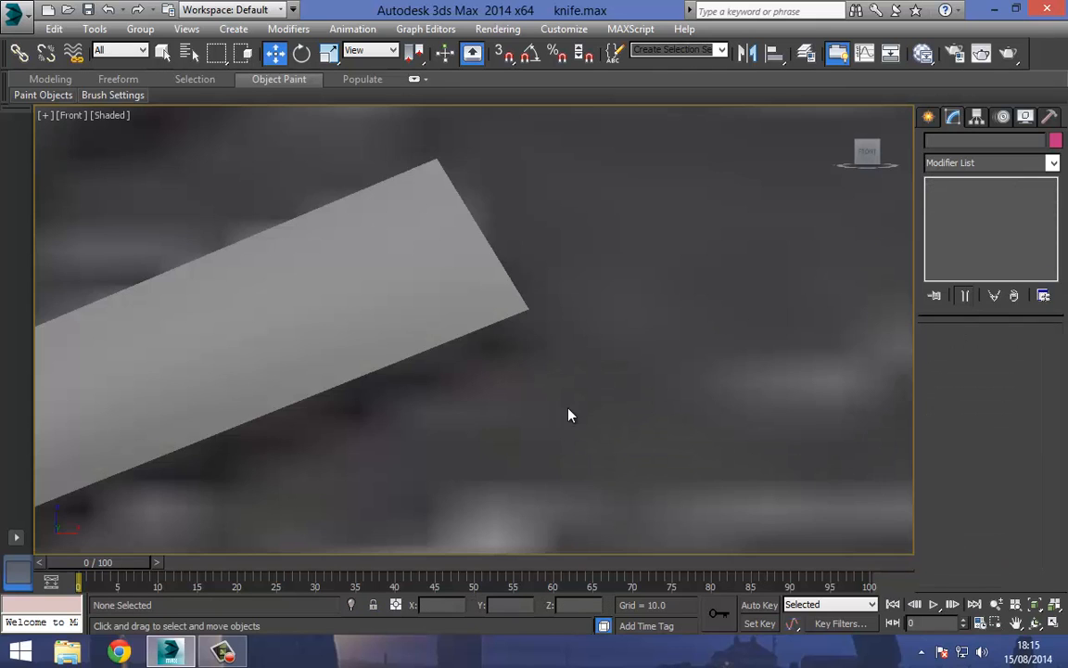
middle_click_drag(540, 351, 612, 326)
scroll(458, 322, "down", 10)
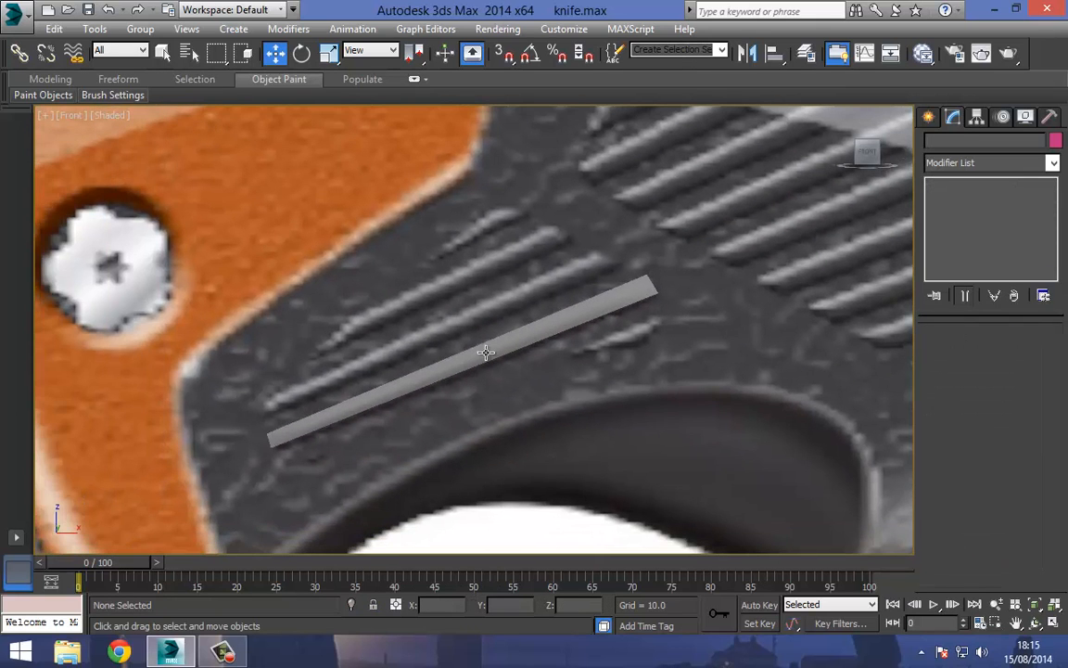
left_click(495, 344)
scroll(482, 342, "up", 6)
mouse_move(470, 352)
left_mouse_down("shift")
mouse_move(461, 273)
mouse_move(466, 285)
left_mouse_up("shift")
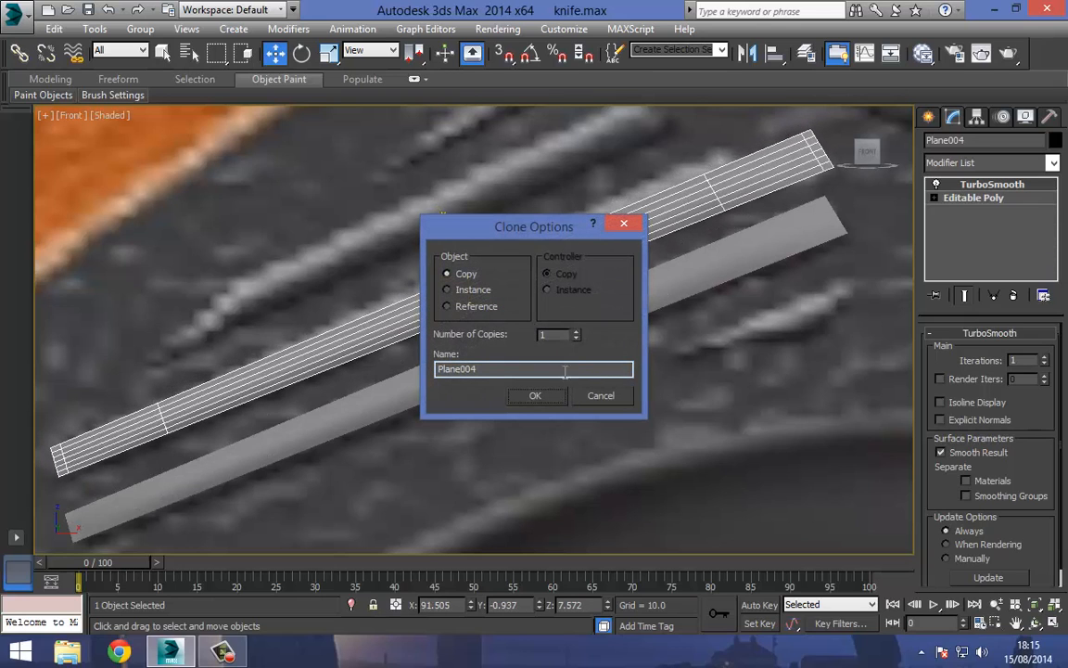
key("Return")
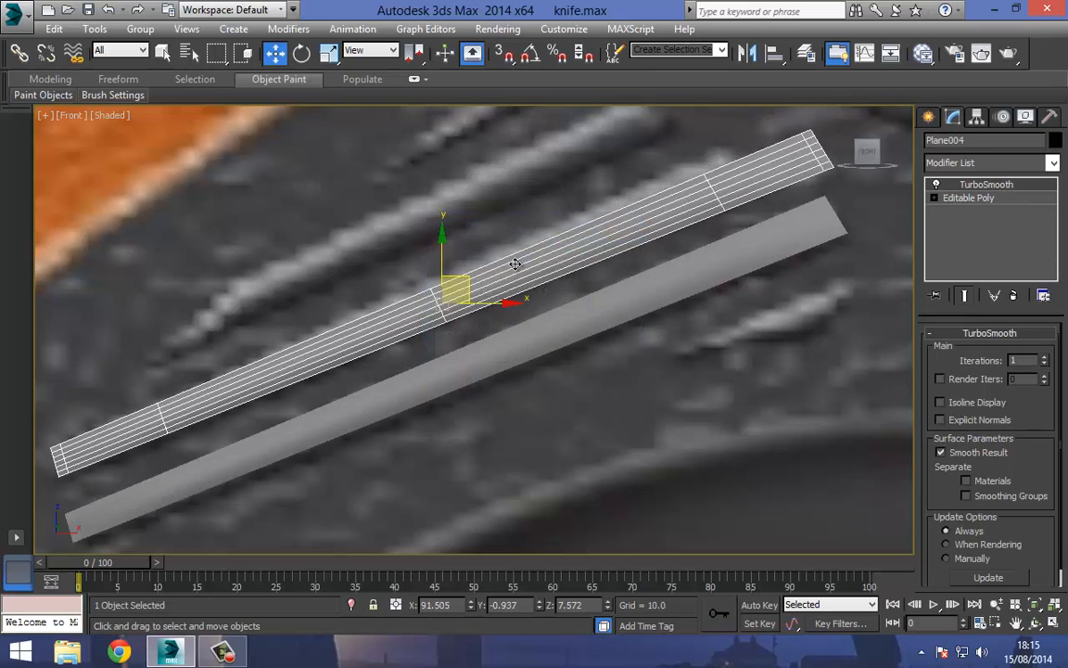
- Make two more independent copies of the ridge, each placed further up over the following ridges of the reference image
left_click_drag(467, 276, 439, 191, "shift")
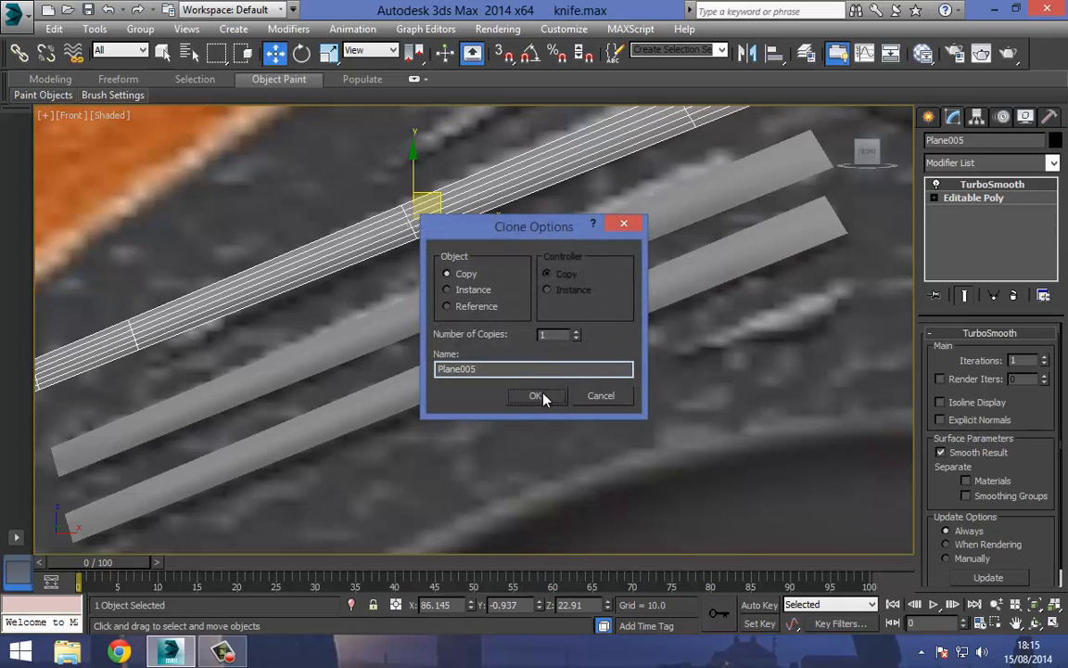
key("Return")
middle_click_drag(454, 243, 490, 342)
mouse_move(474, 297)
left_mouse_down("shift")
mouse_move(444, 215)
mouse_move(446, 228)
left_mouse_up("shift")
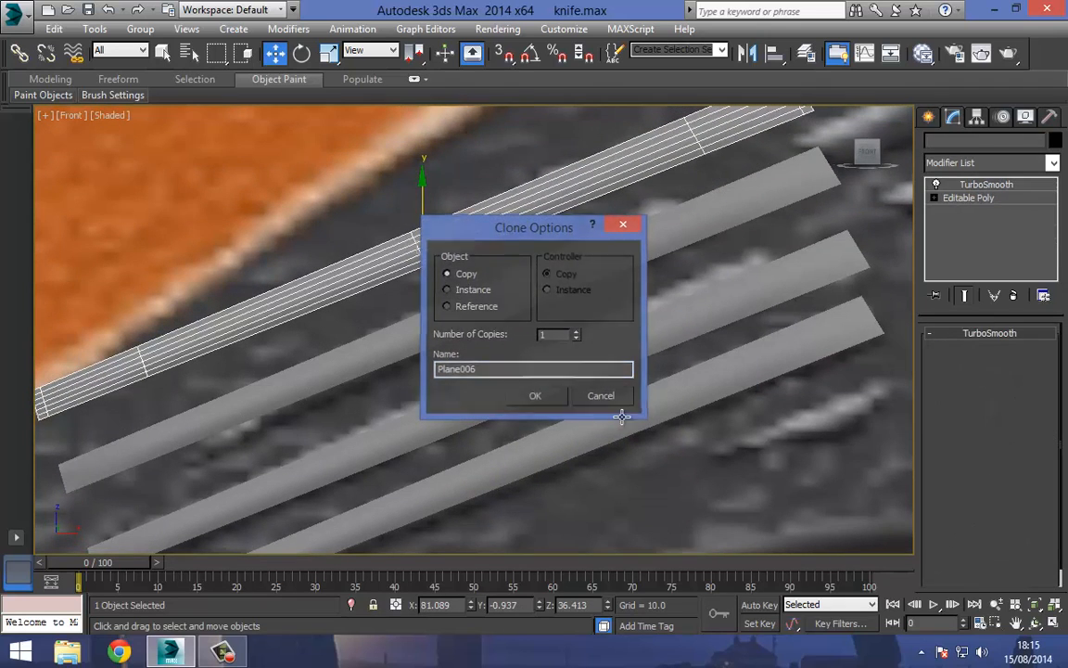
key("Return")
- On the first copy's Editable Poly, move the right-end vertices to follow the reference ridge
left_click(677, 265)
left_click(947, 198)
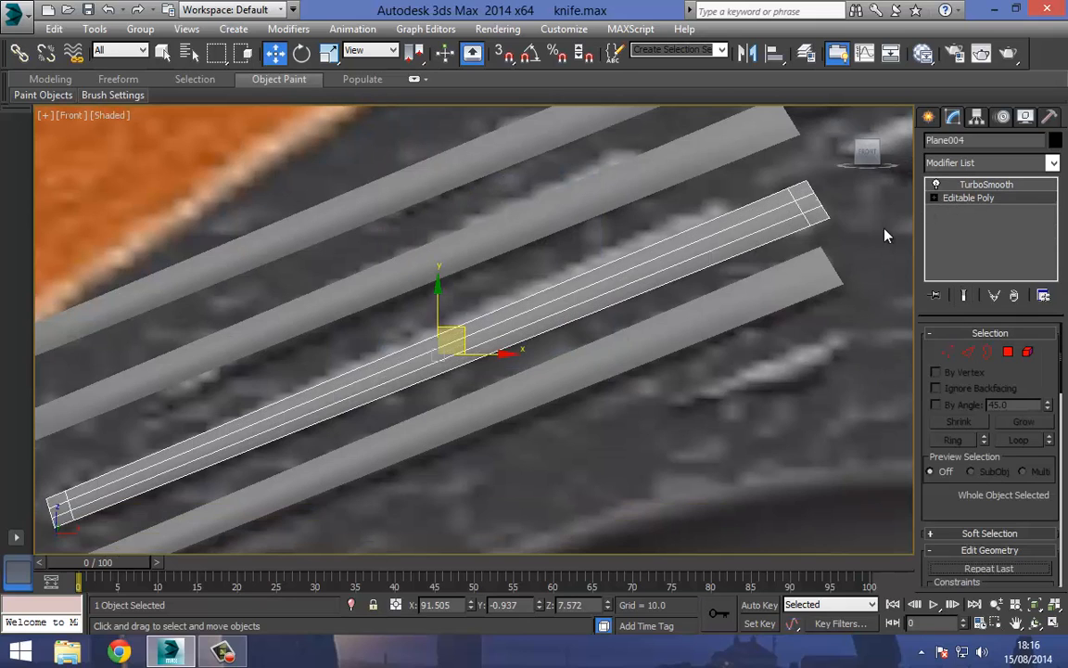
left_click(949, 351)
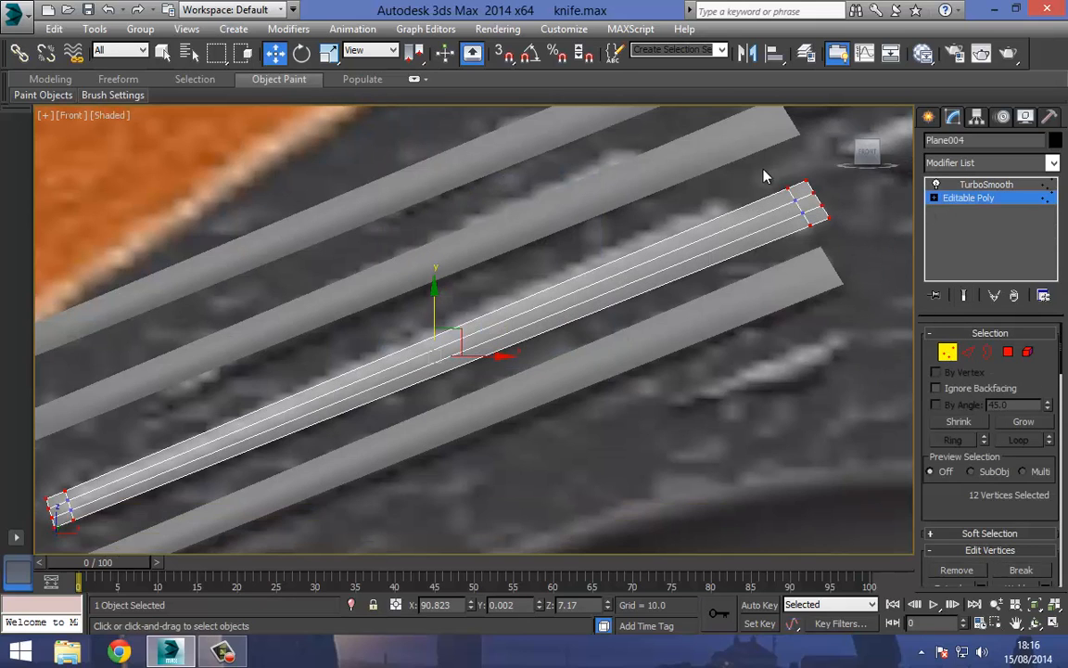
left_click_drag(859, 243, 861, 245)
left_click_drag(829, 183, 743, 211)
- Move the first copy's eight left-end vertices slightly inward to fit the reference ridge, and return to the TurboSmooth level
middle_click_drag(263, 429, 492, 300)
scroll(492, 301, "down", 2)
scroll(493, 301, "down", 2)
left_click_drag(390, 301, 438, 339)
scroll(438, 339, "up", 7)
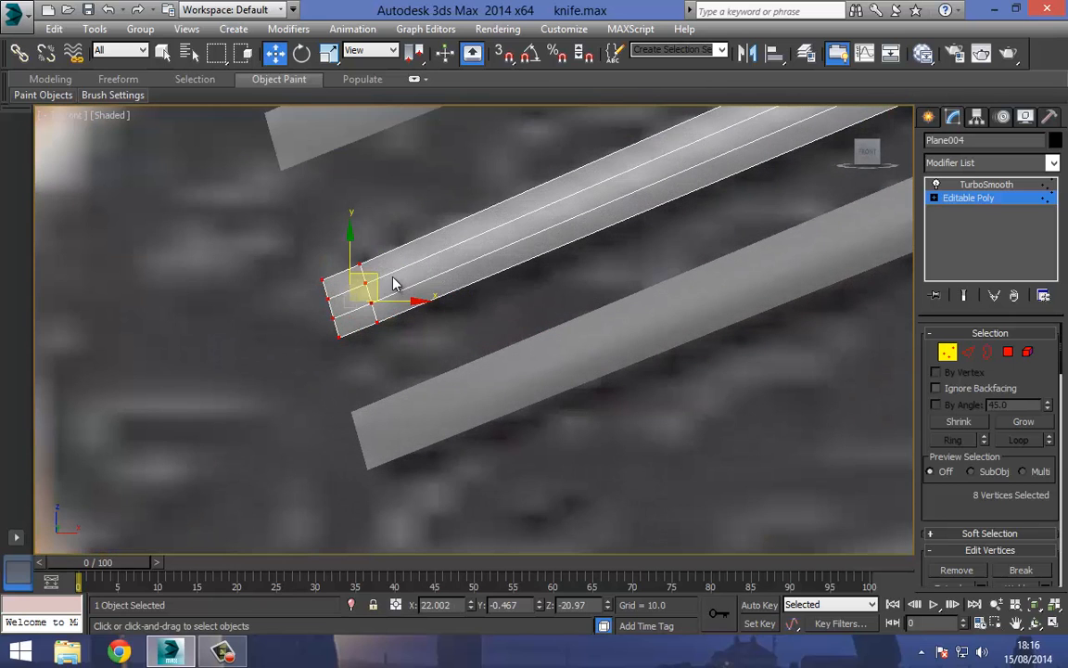
mouse_move(376, 275)
left_mouse_down()
mouse_move(505, 238)
mouse_move(390, 271)
left_mouse_up()
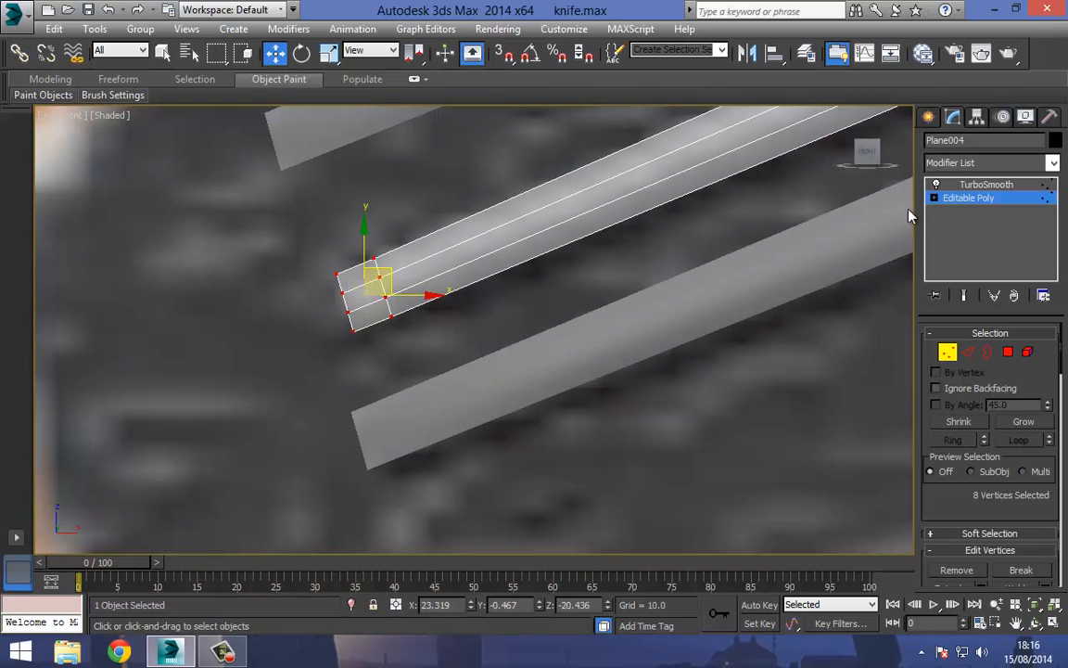
left_click(986, 185)
- On the second copy's Editable Poly, move the left-end vertices inward to fit the start of its reference ridge
scroll(626, 241, "down", 3)
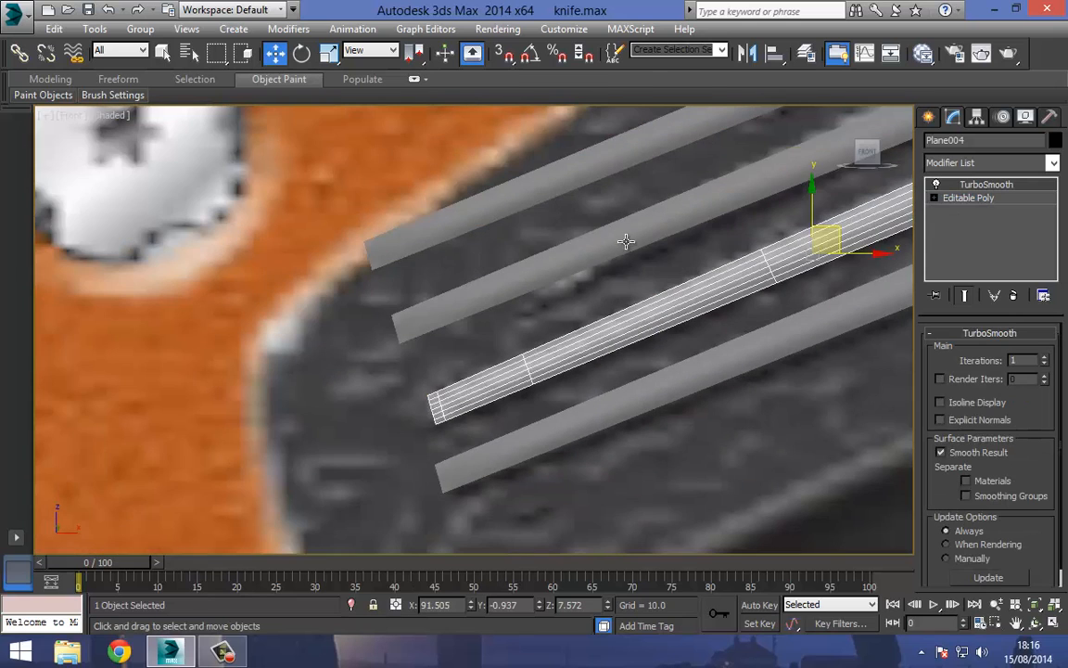
left_click(615, 246)
middle_click_drag(615, 246, 577, 292)
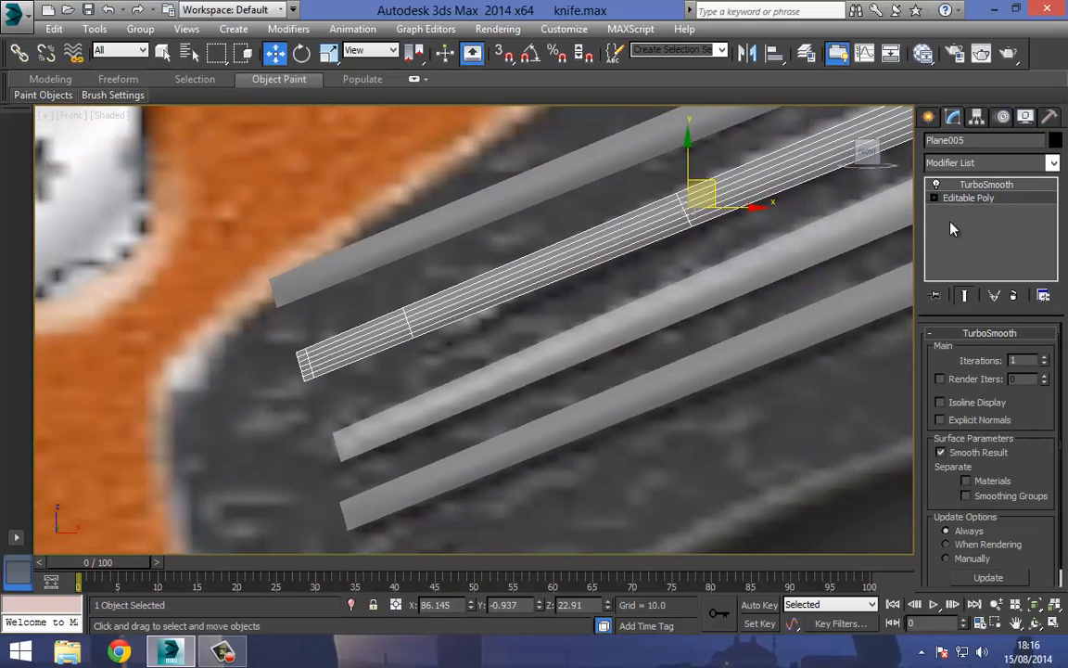
left_click(968, 198)
left_click(948, 351)
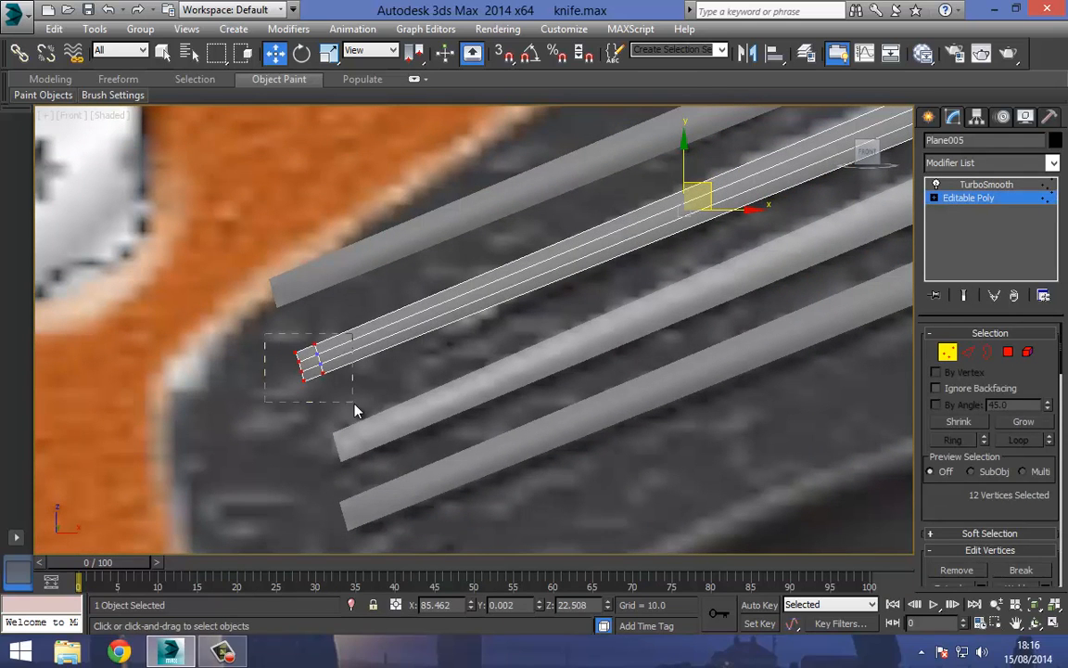
left_click_drag(354, 405, 356, 407)
left_click_drag(336, 348, 464, 312)
- Move the second copy's eight right-end vertices inward to the end of its reference ridge
middle_click_drag(613, 266, 249, 435)
left_click_drag(751, 273, 742, 264)
left_click_drag(713, 204, 575, 246)
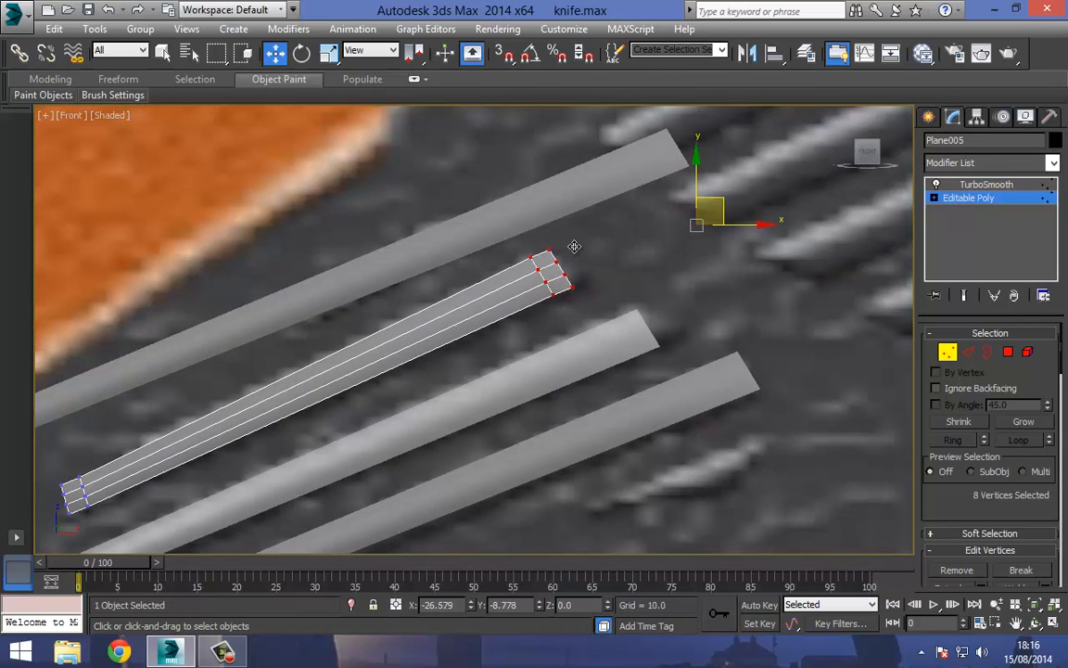
- Slant the second copy's right end by shifting its lower vertex rows progressively outward, and leave vertex editing
scroll(575, 246, "up", 2)
left_click(638, 314)
scroll(544, 267, "up", 1)
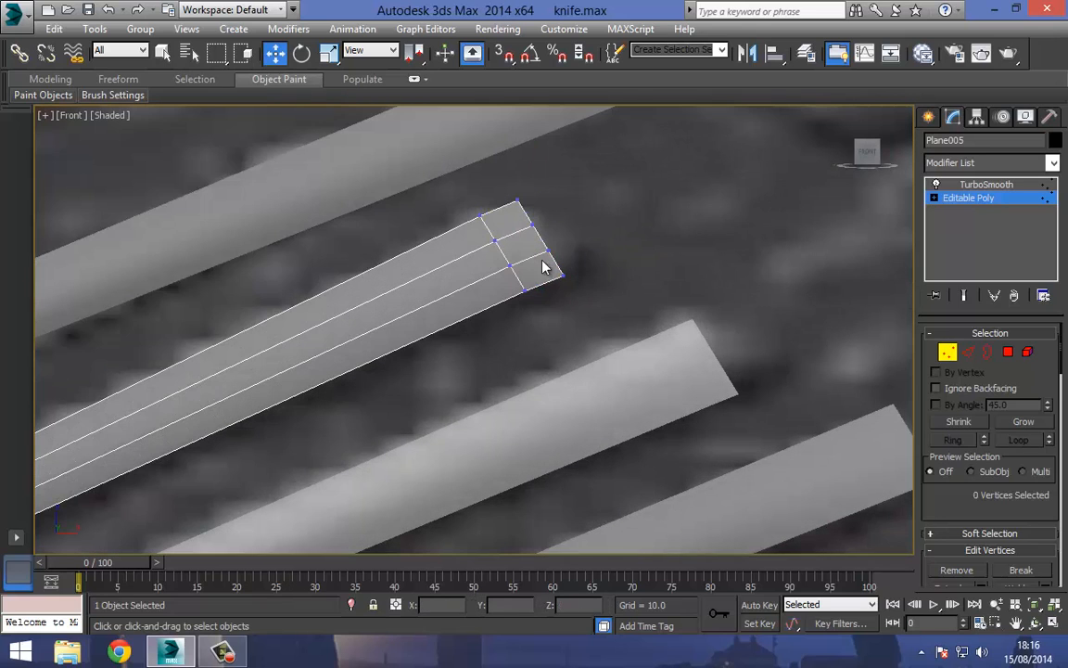
left_click_drag(528, 197, 469, 219)
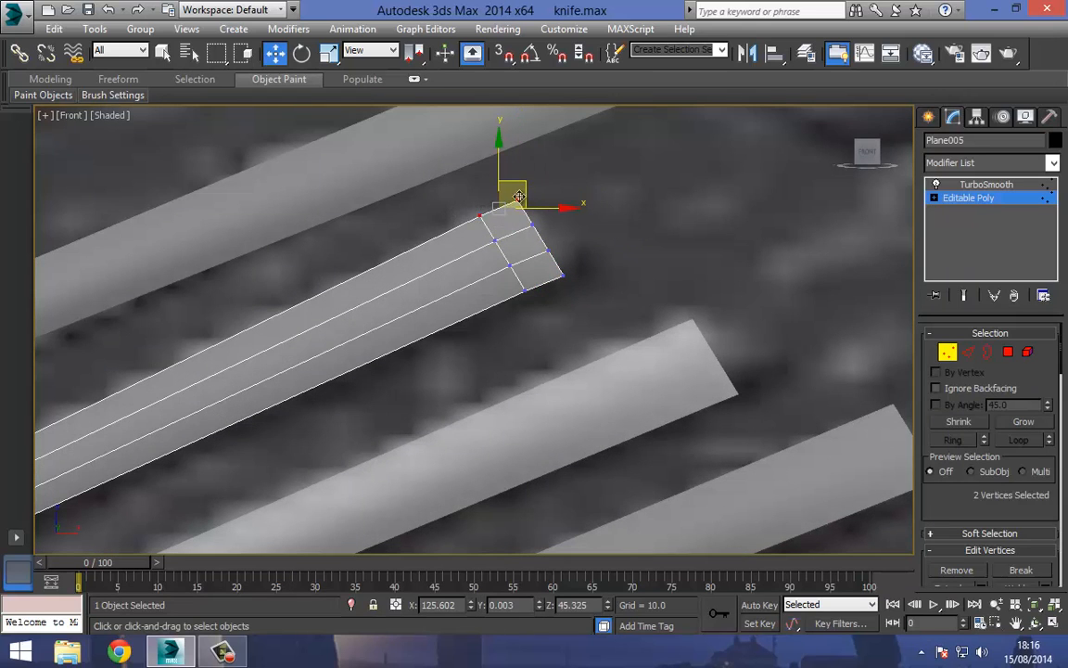
left_click_drag(594, 302, 596, 305)
left_click_drag(569, 257, 545, 310)
left_click(604, 301)
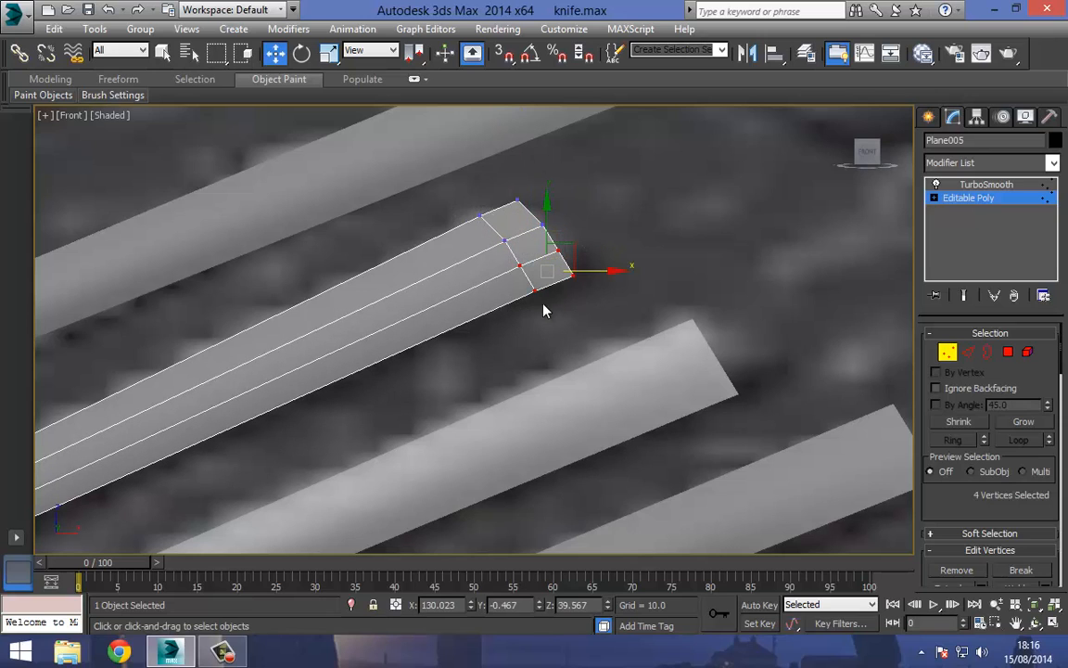
left_click_drag(588, 272, 610, 283)
left_click(595, 276)
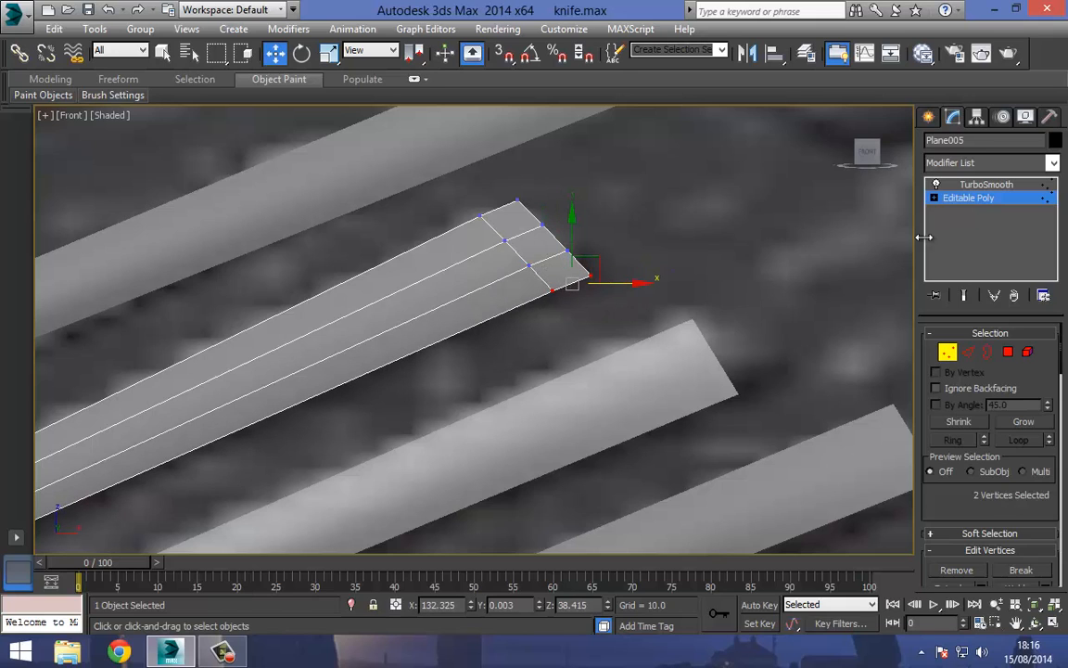
left_click(968, 198)
- On the first copy's Editable Poly, move the upper vertices of the right end to follow the reference ridge's tip
left_click(677, 349)
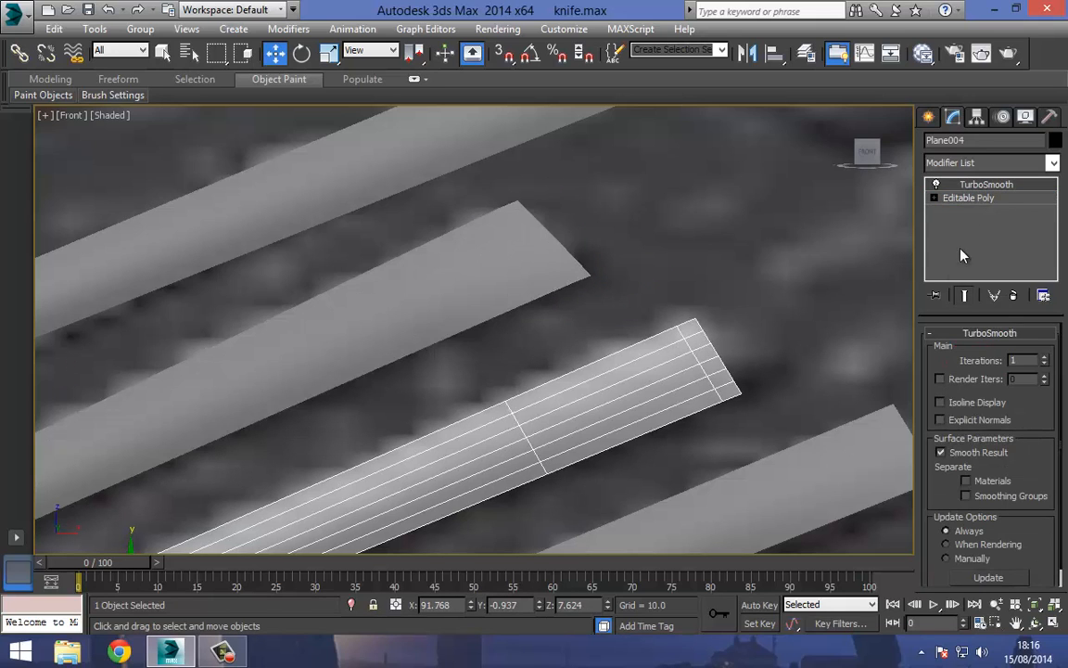
left_click(968, 198)
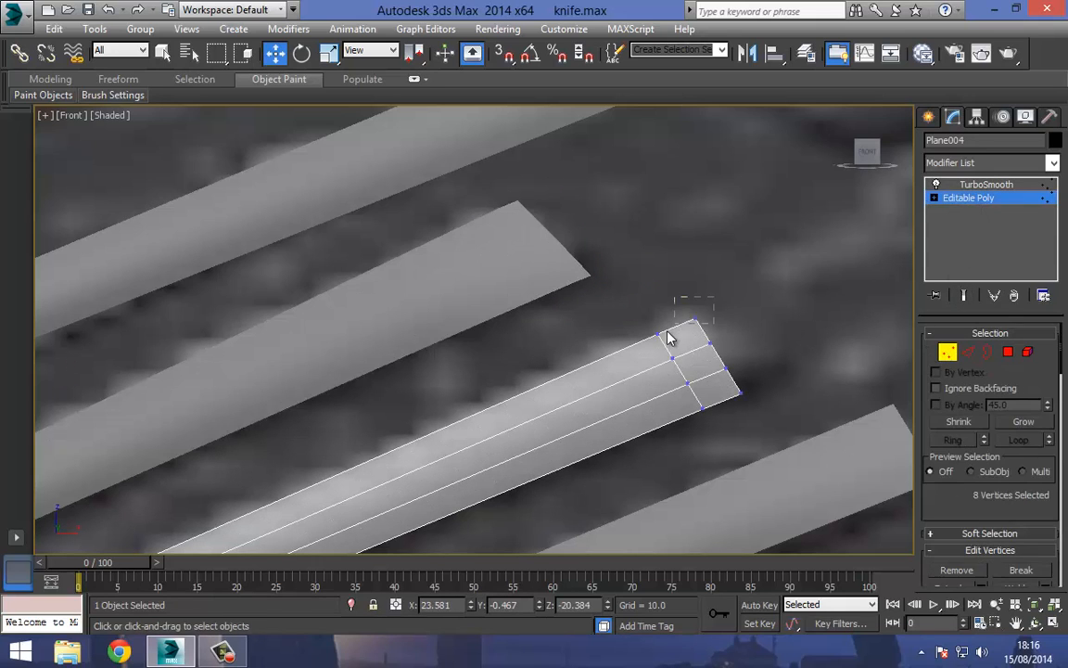
left_click_drag(668, 331, 667, 332)
middle_click_drag(451, 190, 501, 246)
scroll(501, 246, "down", 2)
middle_click_drag(672, 367, 606, 289)
left_click_drag(598, 304, 569, 285, "ctrl")
scroll(626, 291, "up", 3)
left_click(557, 354)
- Extend the lower vertices of the first copy's right end outward into a slanted tip, and return to the TurboSmooth level
left_click_drag(710, 435, 705, 429)
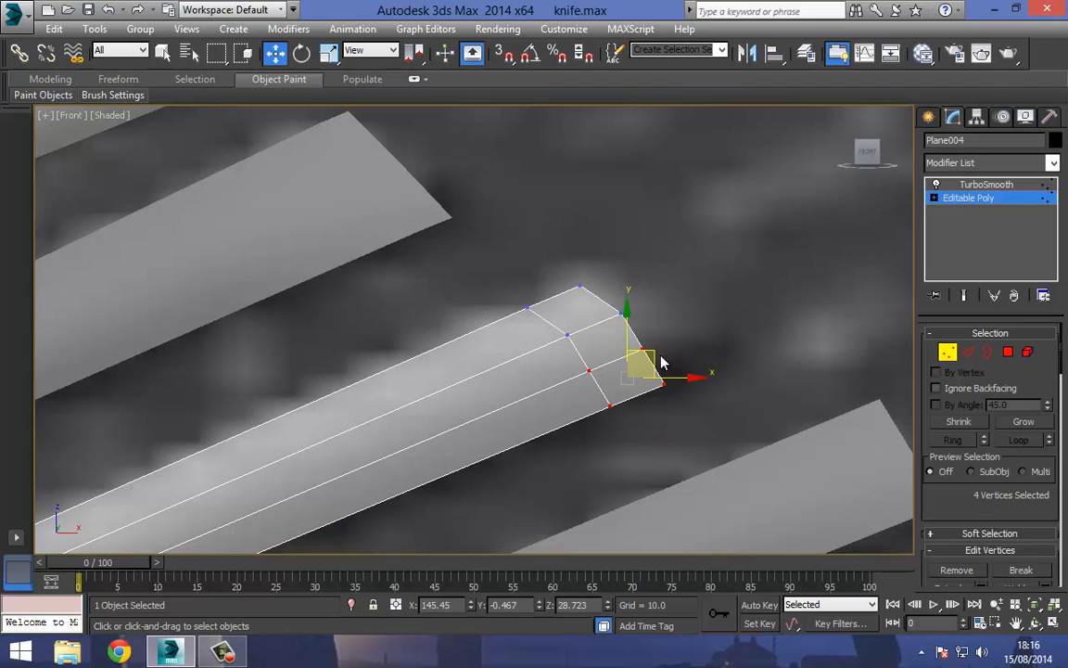
left_click_drag(653, 357, 671, 394)
left_click_drag(616, 394, 703, 416, "ctrl")
left_click_drag(687, 362, 724, 346)
scroll(481, 302, "down", 4)
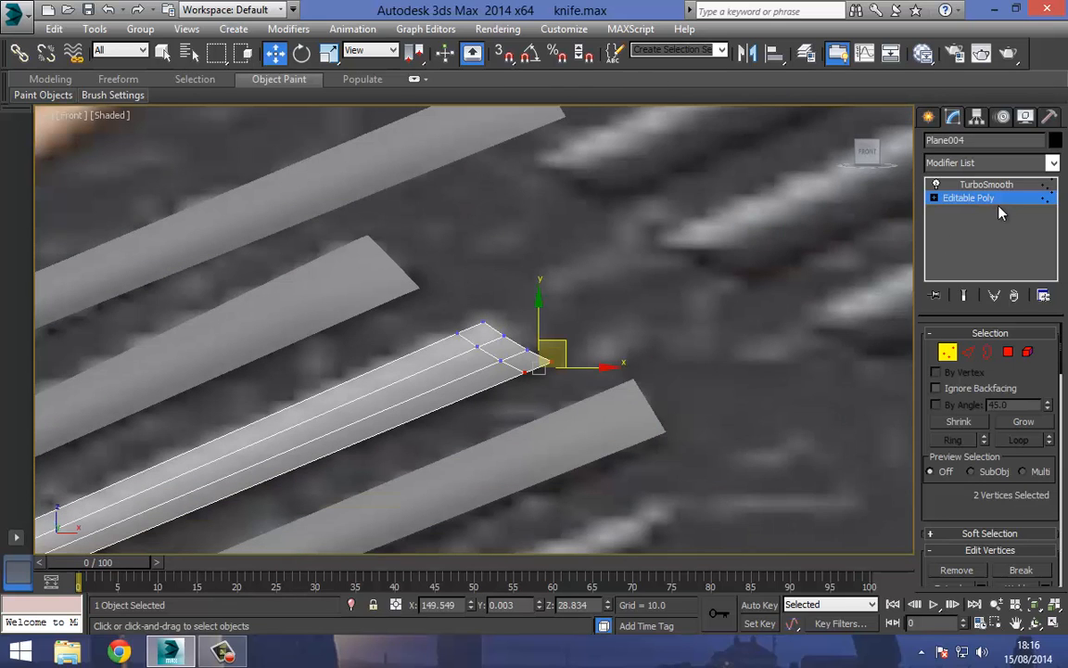
left_click(985, 185)
- On the topmost copy's Editable Poly, move the right-end vertices inward to the end of its short reference ridge
scroll(536, 243, "down", 3)
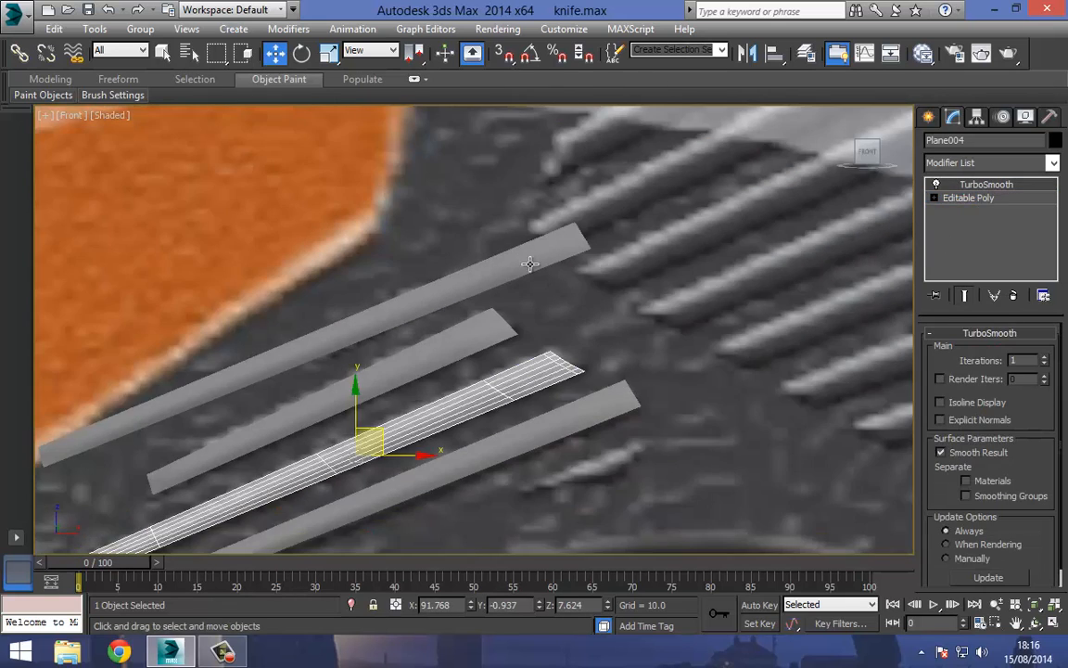
left_click(528, 251)
left_click(968, 197)
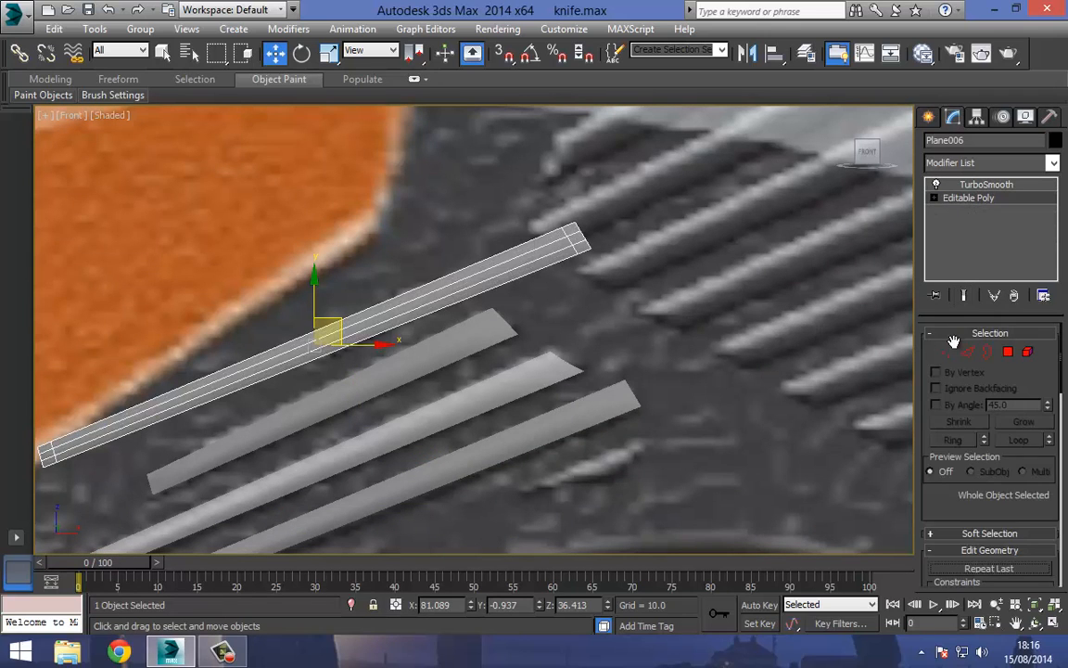
left_click_drag(520, 193, 615, 276)
left_click_drag(599, 214, 466, 258)
- Move the topmost copy's left-end vertices far inward to shorten it to the reference ridge
middle_click_drag(360, 327, 606, 248)
left_click_drag(248, 322, 346, 426)
left_click_drag(321, 355, 599, 241)
- Rotate and scale down the topmost copy's eight left-end vertices to taper that end, and return to the TurboSmooth level
scroll(593, 263, "up", 8)
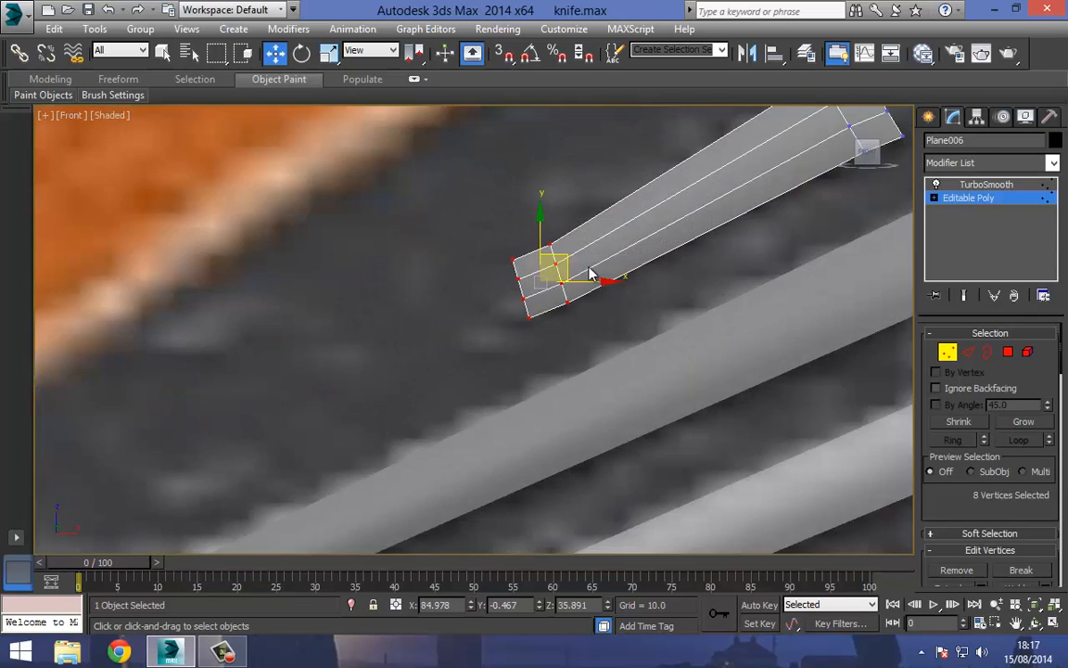
left_click(460, 296)
left_click_drag(419, 210, 503, 371)
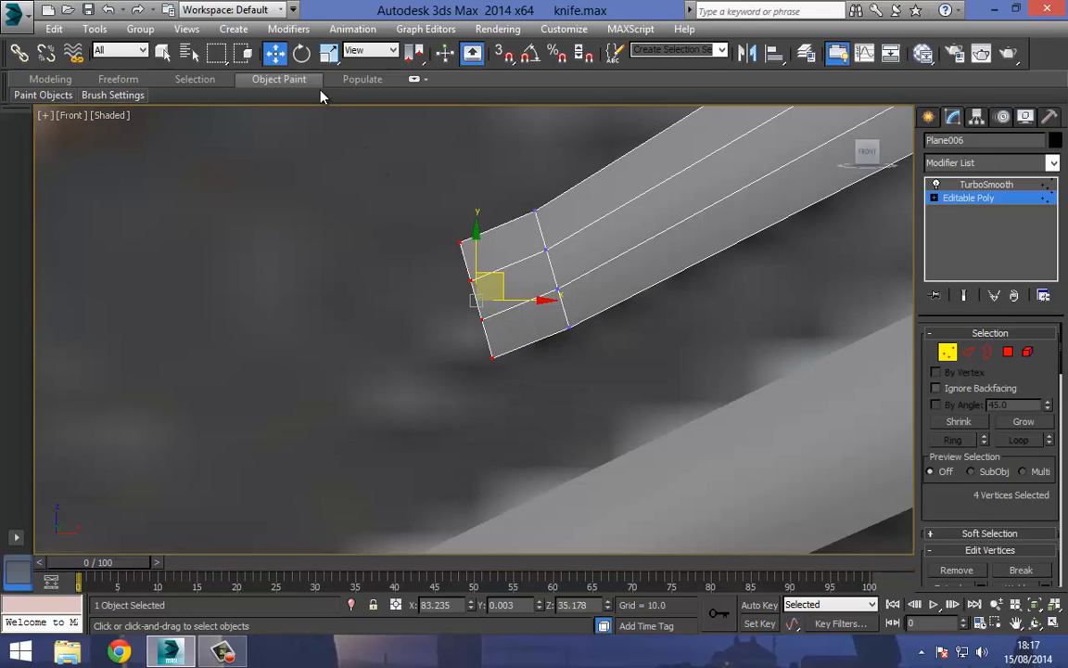
left_click(303, 52)
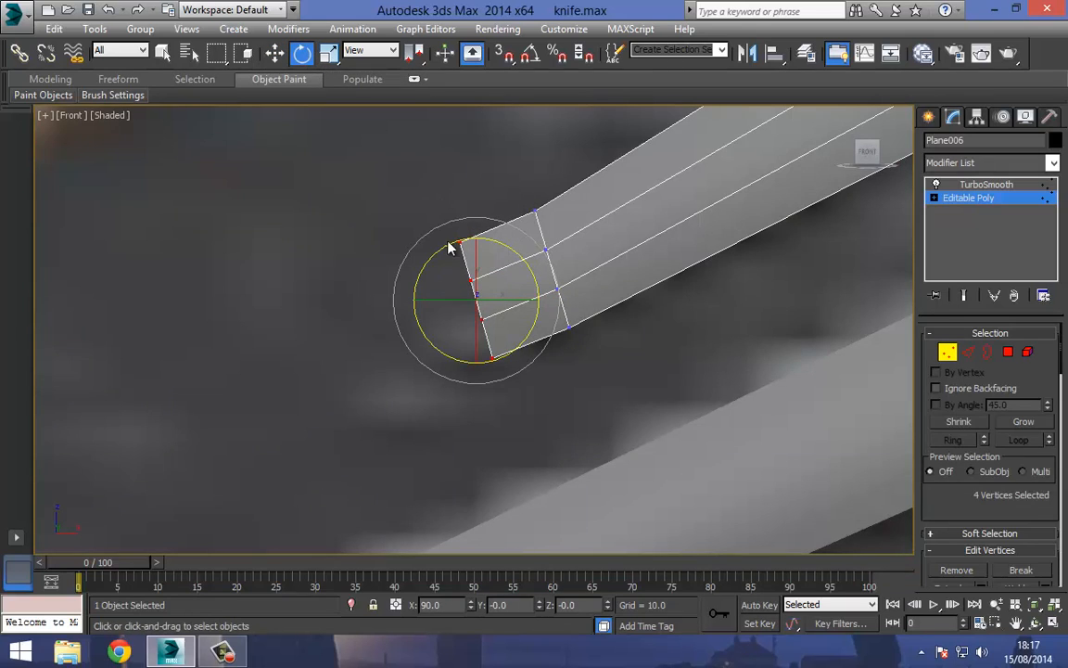
left_click_drag(407, 224, 562, 328)
left_click_drag(567, 251, 554, 237)
left_click(329, 53)
left_click_drag(513, 270, 534, 352)
left_click(276, 53)
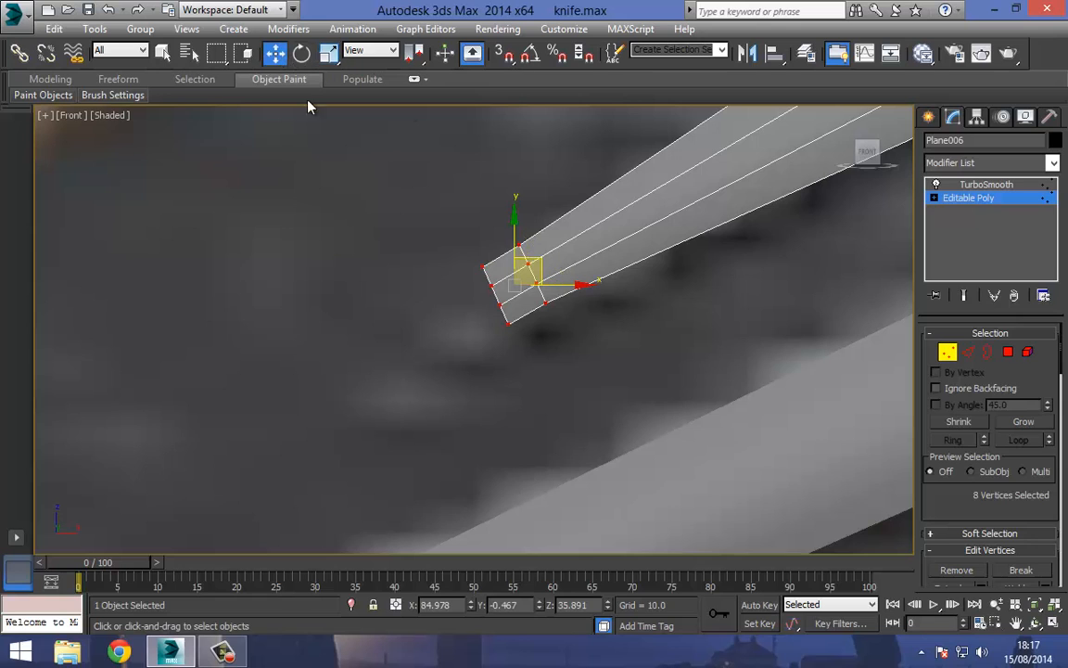
left_click(986, 184)
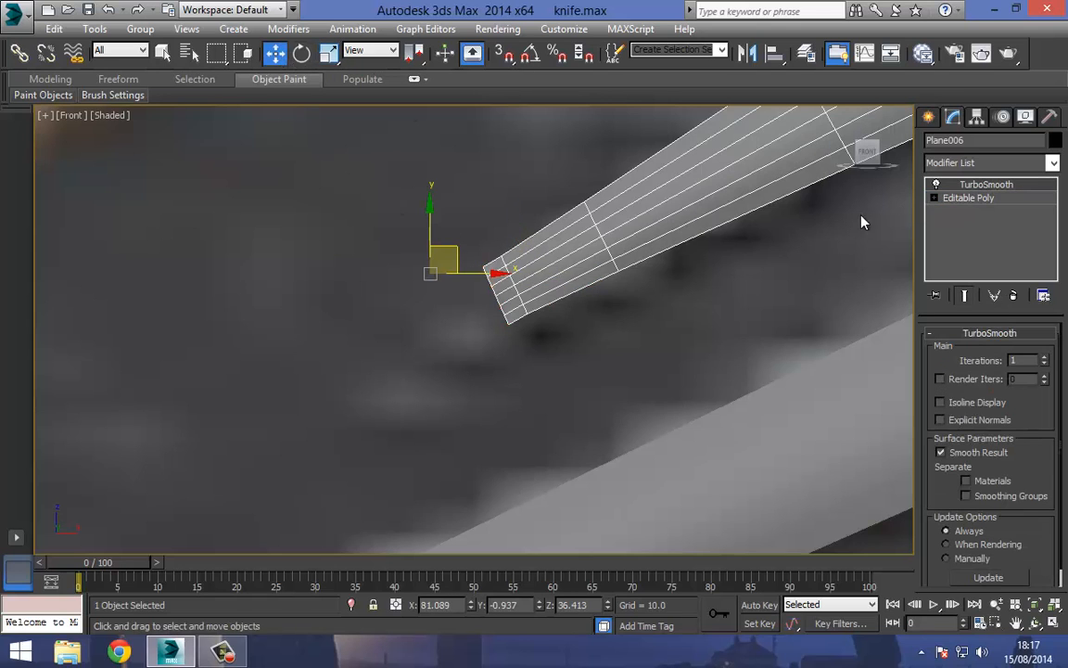
- Center the pivots of all four ridges to their objects using Affect Pivot Only, and switch the pivot mode off
scroll(715, 269, "down", 3)
left_click(980, 118)
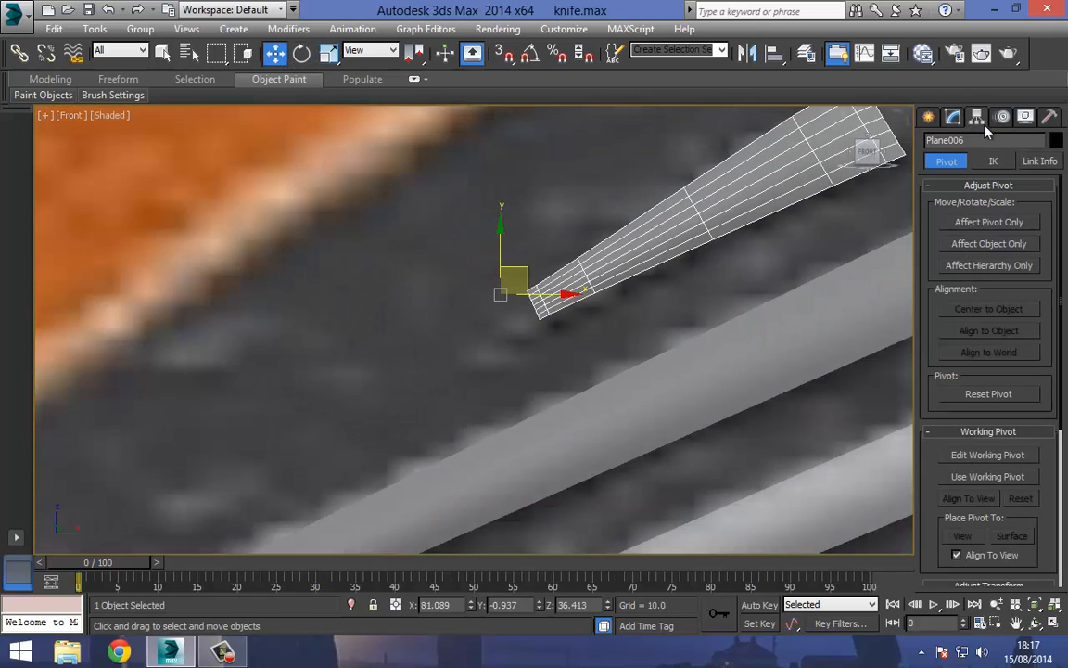
left_click(989, 223)
scroll(617, 269, "down", 5)
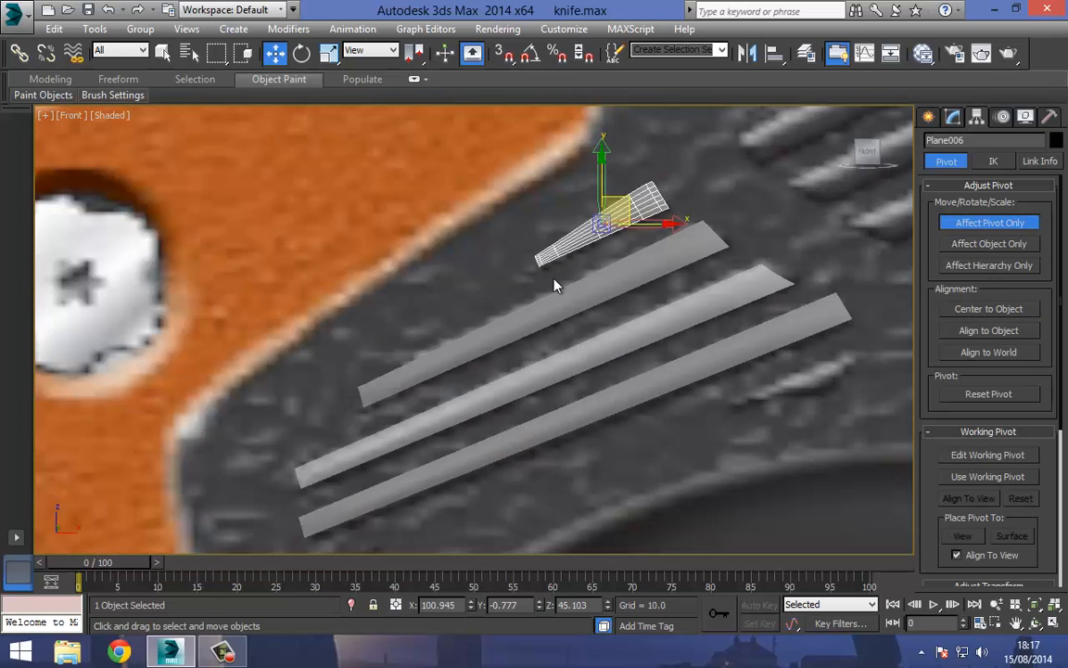
key("ctrl+a")
left_click(988, 311)
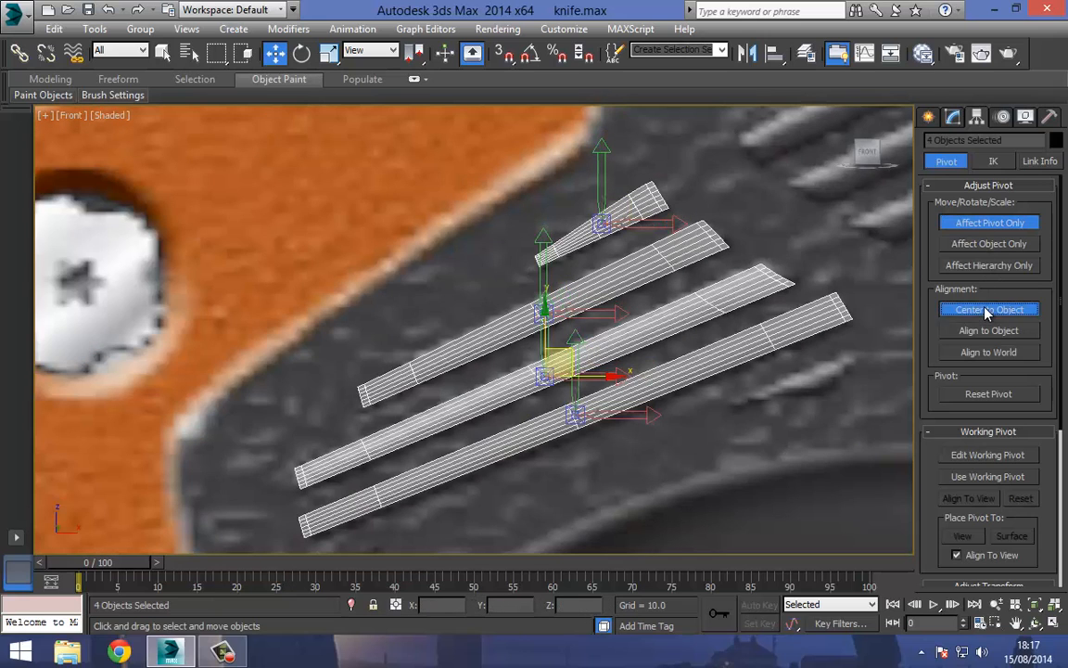
left_click(981, 228)
middle_click_drag(761, 347, 688, 312)
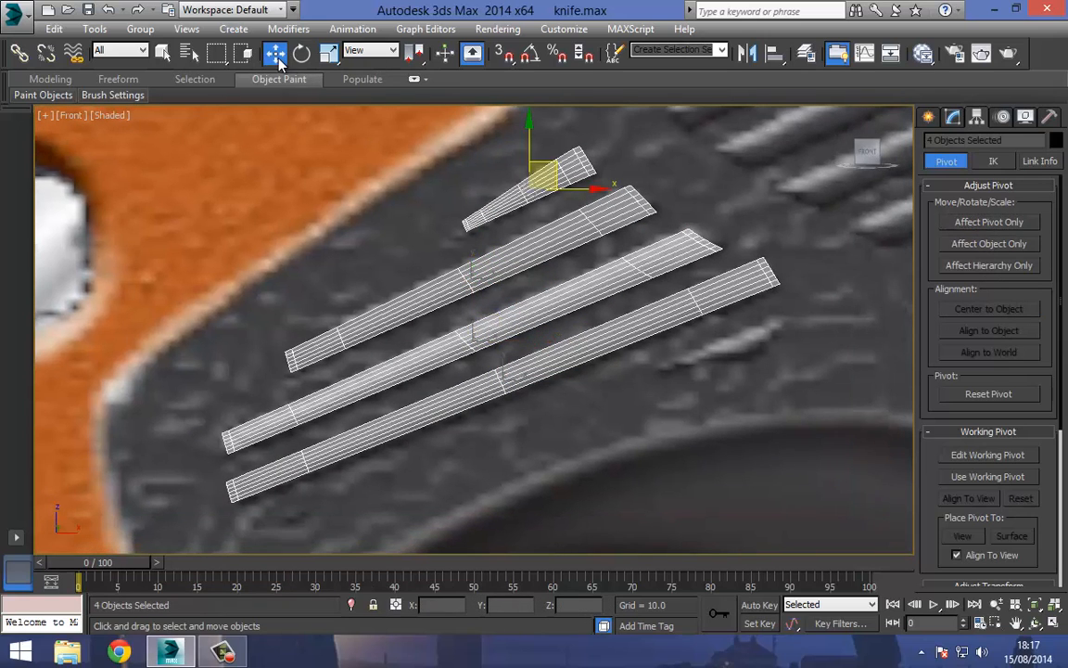
middle_click_drag(775, 107, 800, 171)
- On the topmost ridge's Editable Poly, move the upper vertex rows of the right end inward to narrow it
left_click(952, 117)
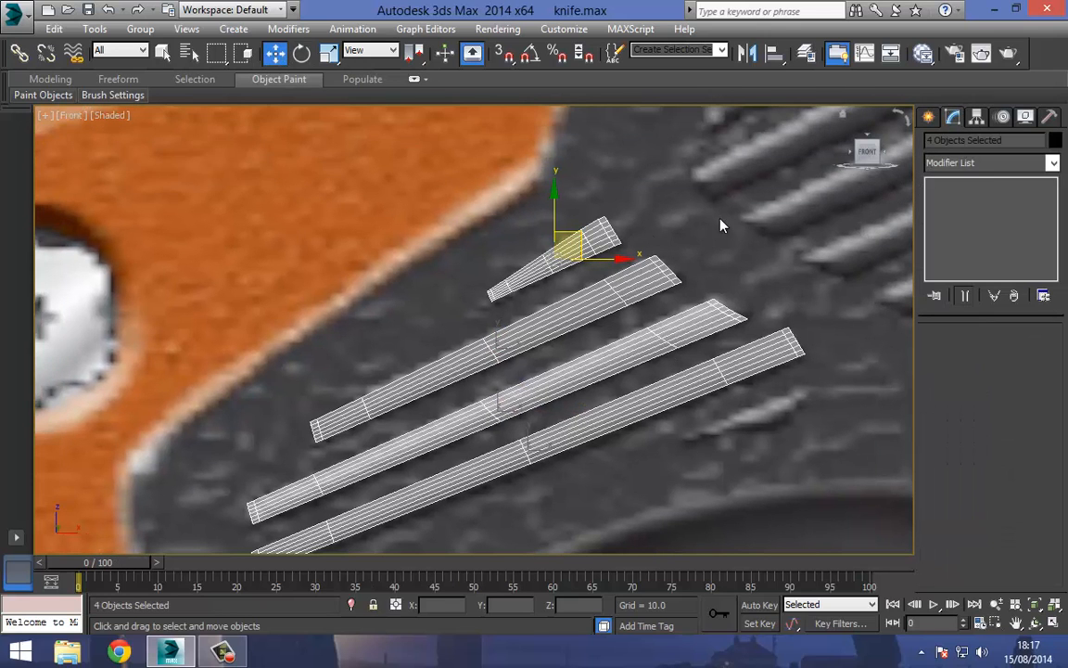
left_click(594, 233)
left_click(969, 198)
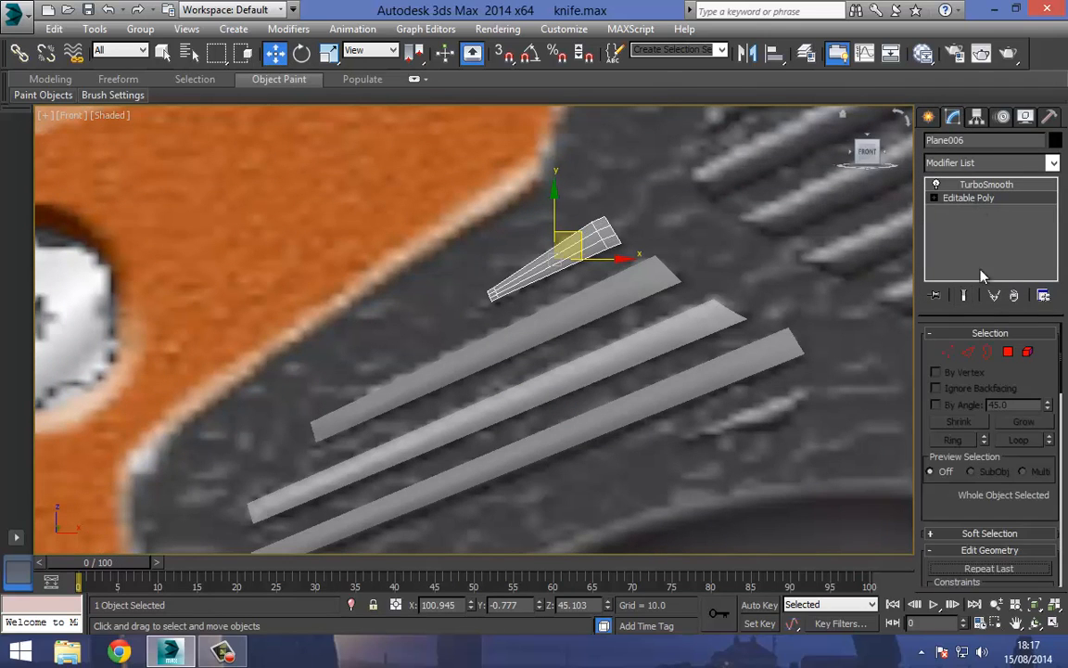
left_click(948, 352)
scroll(612, 250, "up", 6)
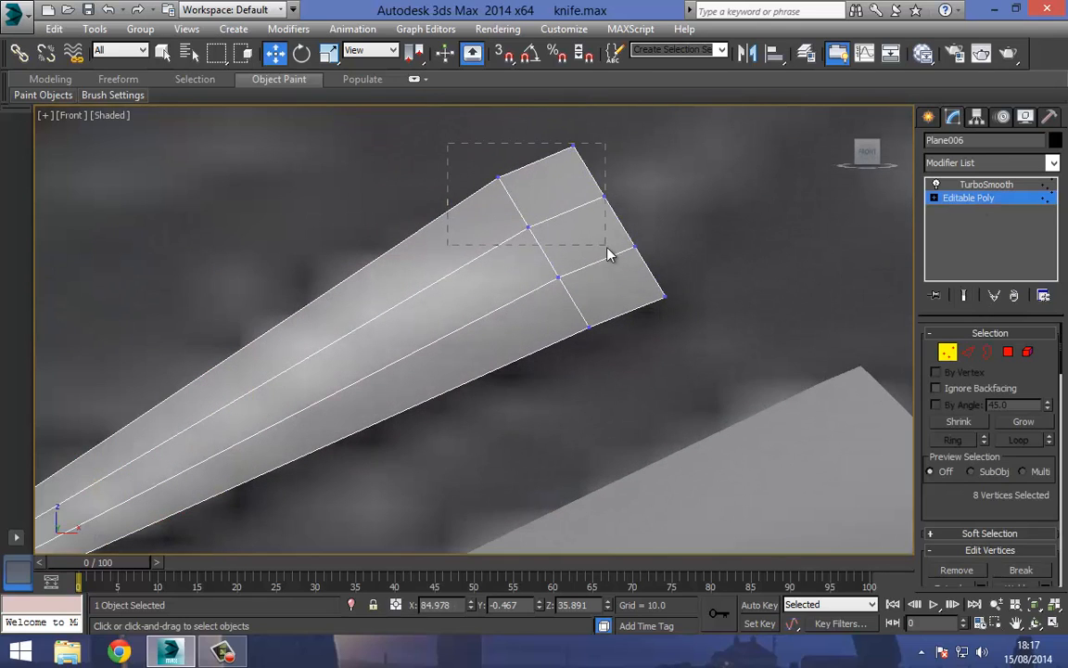
left_click_drag(608, 255, 598, 236)
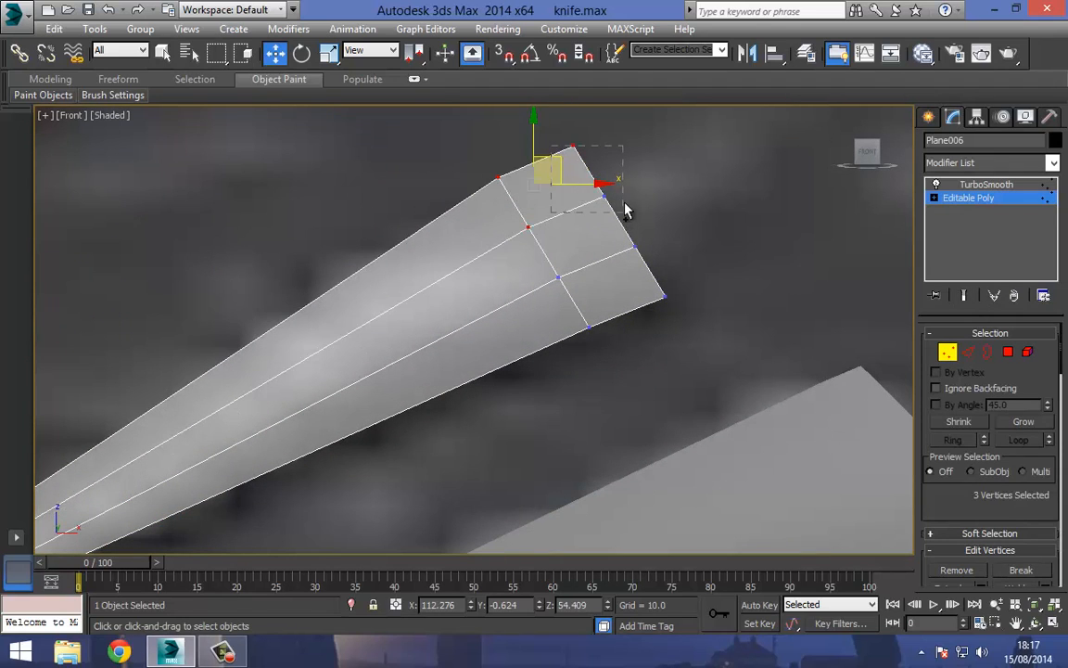
left_click_drag(626, 212, 628, 213, "ctrl")
left_click_drag(578, 166, 592, 190)
left_click_drag(483, 163, 550, 220)
left_click(572, 173, "ctrl")
left_click_drag(570, 159, 581, 175)
- Move the bottom vertices of the topmost ridge's right end slightly inward, even out the middle rows, and return to TurboSmooth
left_click_drag(621, 336, 609, 334)
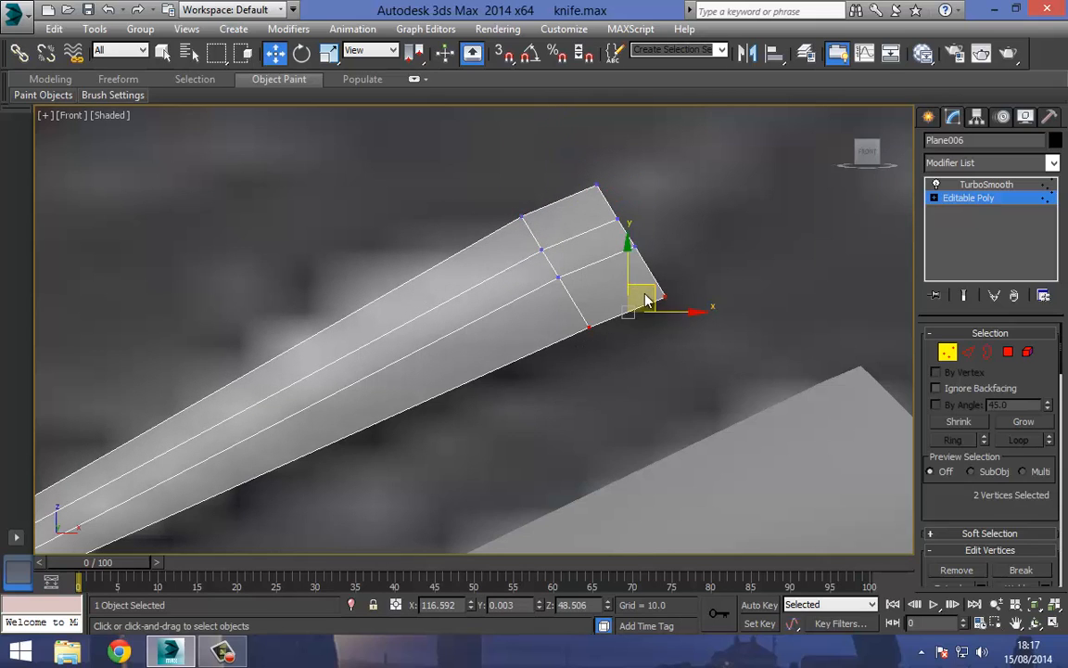
left_click_drag(649, 287, 590, 303)
left_click(635, 248, "ctrl")
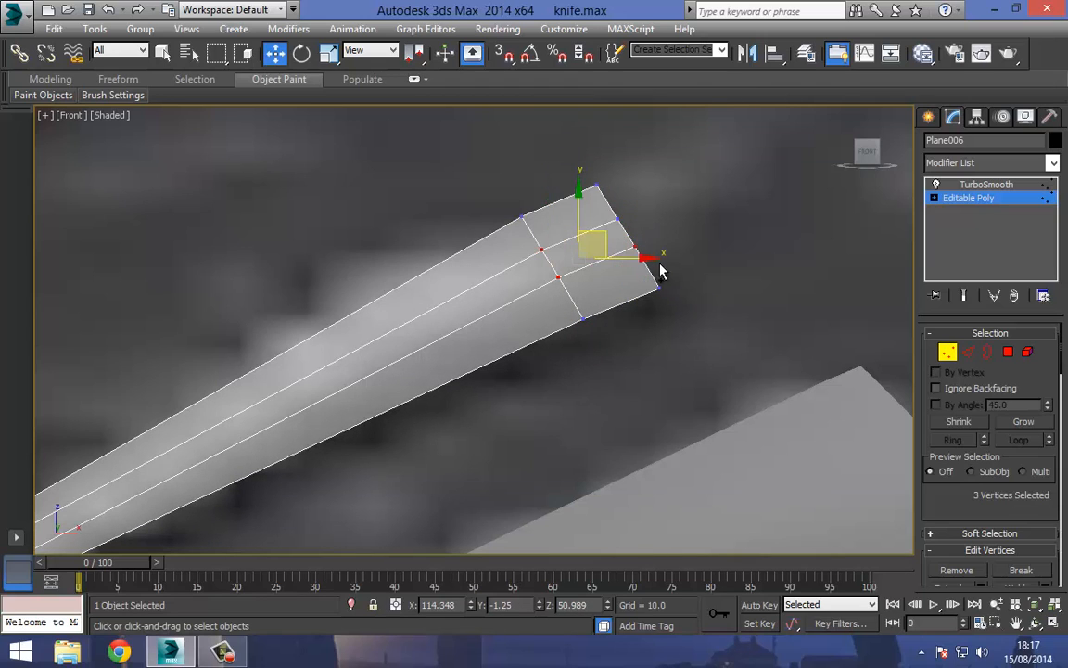
left_click(617, 218, "ctrl")
left_click_drag(617, 223, 620, 229)
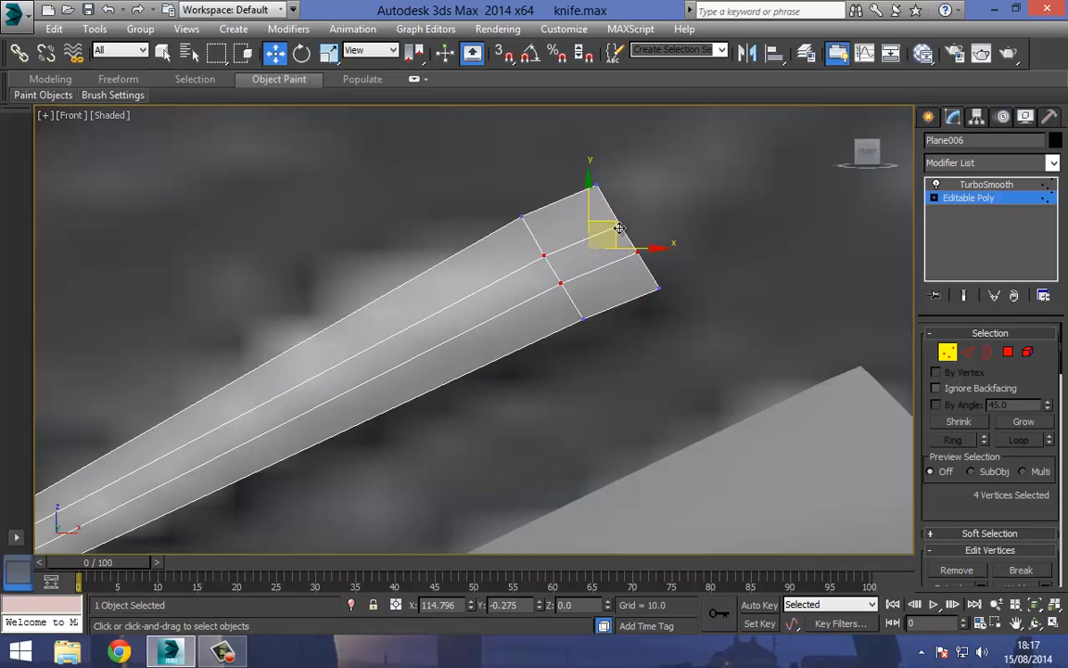
left_click(663, 294)
left_click(658, 290)
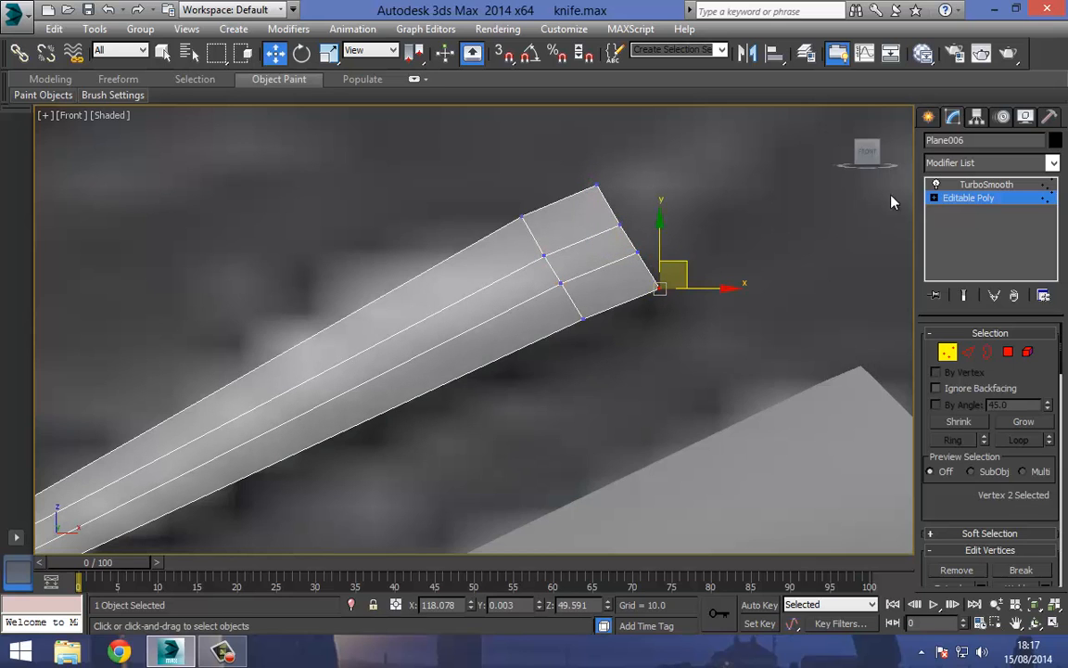
left_click(986, 184)
- Make one independent copy of the short topmost ridge and place it over the small reference ridge below the others
scroll(535, 225, "down", 4)
scroll(535, 224, "down", 3)
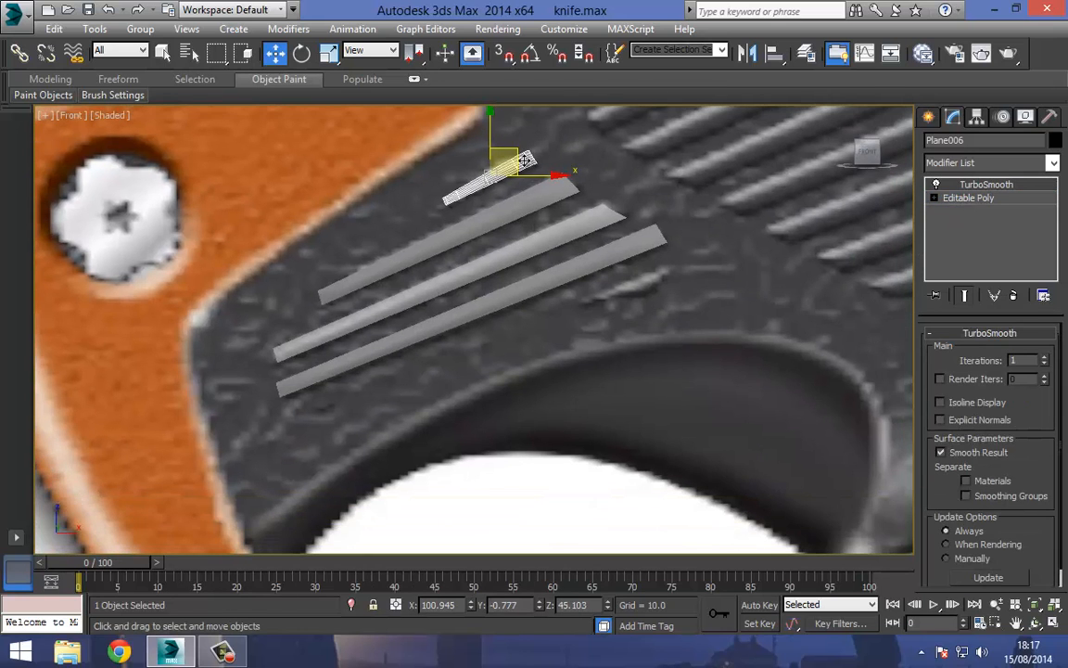
mouse_move(504, 146)
left_mouse_down("shift")
mouse_move(634, 264)
mouse_move(639, 256)
left_mouse_up("shift")
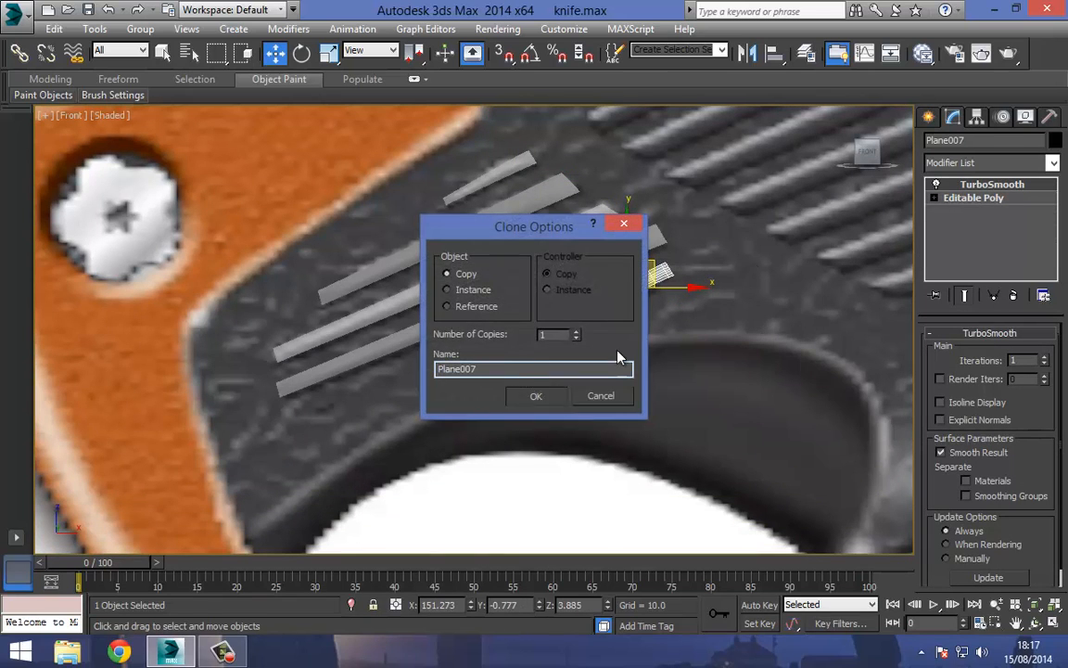
key("Return")
- On the new small lower ridge's Editable Poly, move the narrow end's vertices upward and adjust its outermost row to fit the reference
left_click(969, 198)
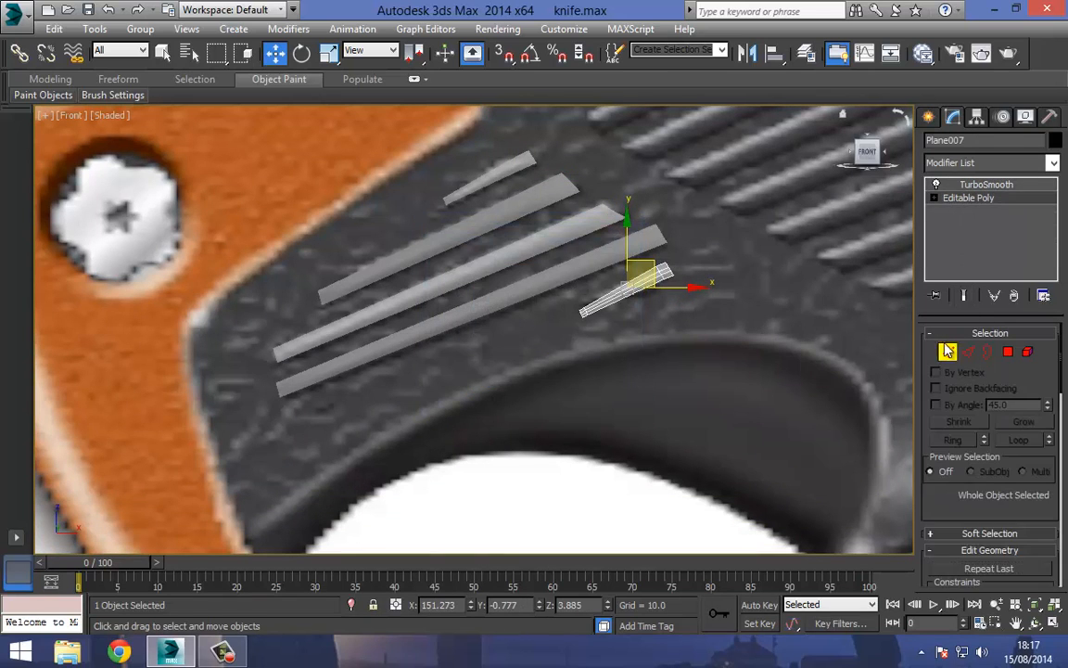
left_click(947, 351)
scroll(593, 316, "up", 5)
left_click_drag(513, 298, 598, 375)
scroll(563, 336, "up", 2)
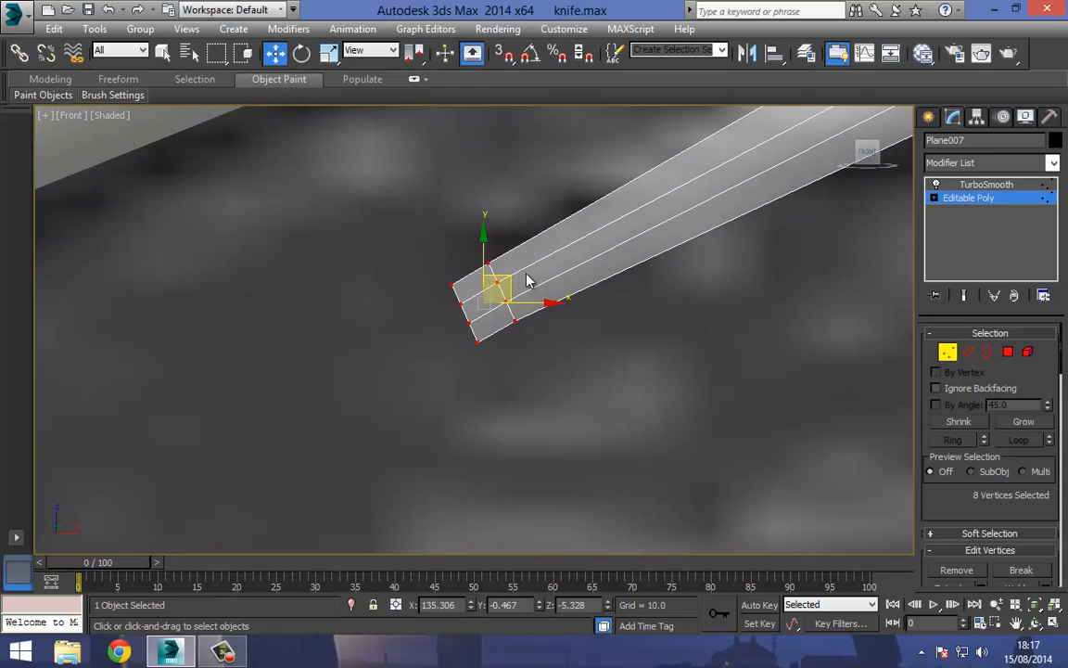
left_click_drag(512, 263, 538, 174)
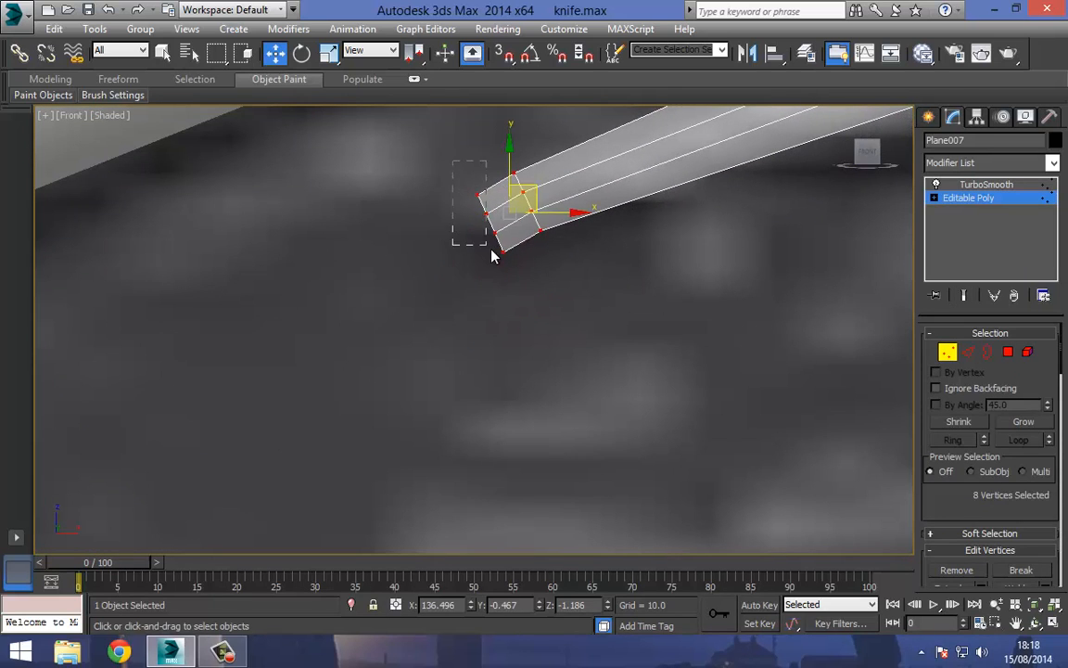
left_click_drag(492, 250, 492, 251)
left_click_drag(465, 287, 508, 194)
scroll(519, 185, "down", 3)
middle_click_drag(520, 185, 392, 299)
middle_click_drag(599, 253, 541, 291)
scroll(540, 289, "up", 2)
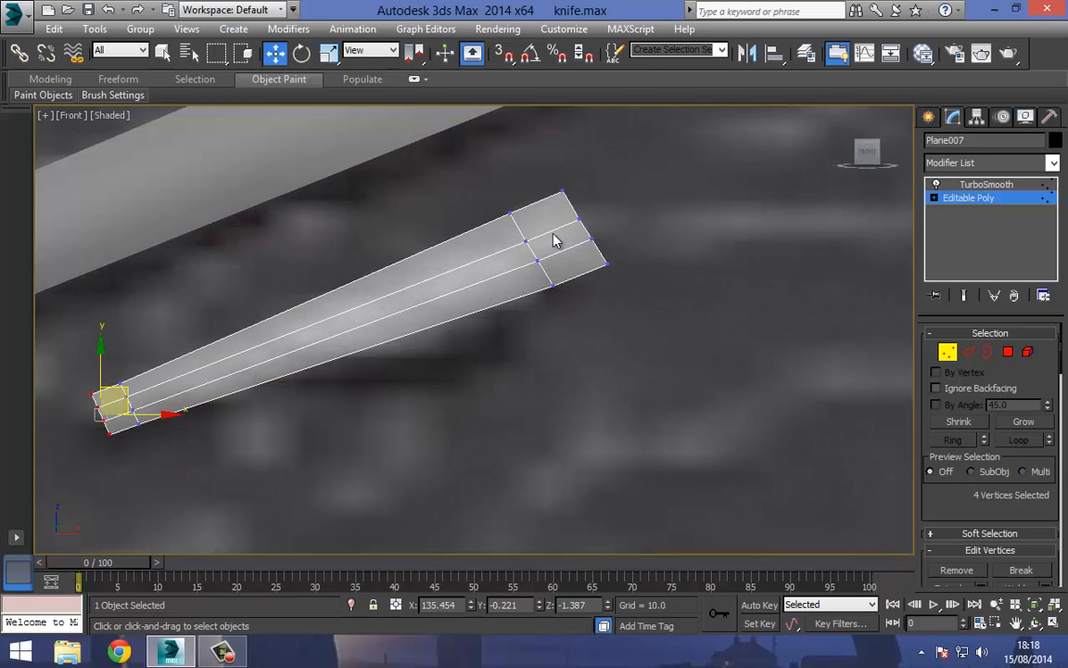
- Try moving the eight vertices of the small lower ridge's wide end, and undo that move
left_click_drag(662, 330, 482, 167)
mouse_move(588, 217)
left_mouse_down()
mouse_move(524, 305)
mouse_move(606, 210)
left_mouse_up()
key("ctrl+z")
middle_click_drag(591, 217, 550, 344)
scroll(550, 344, "down", 2)
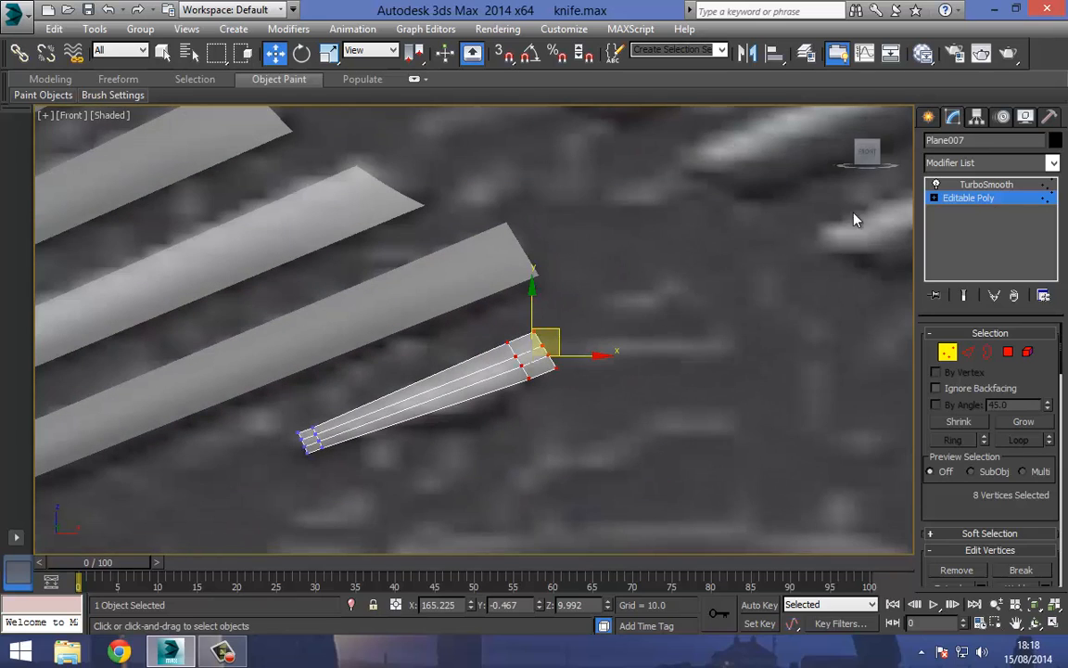
- Return the small ridge to TurboSmooth, and move the two bottom vertices of the lowest long ridge's right end inward along its edge
left_click(987, 185)
left_click(494, 266)
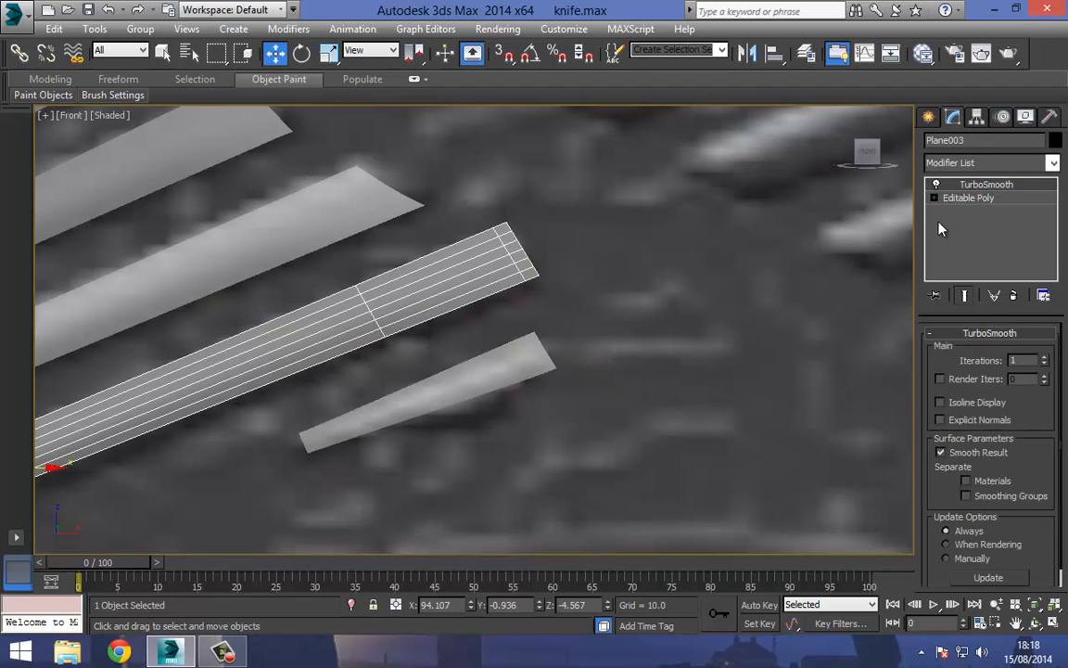
left_click(972, 199)
left_click(961, 295)
left_click(948, 352)
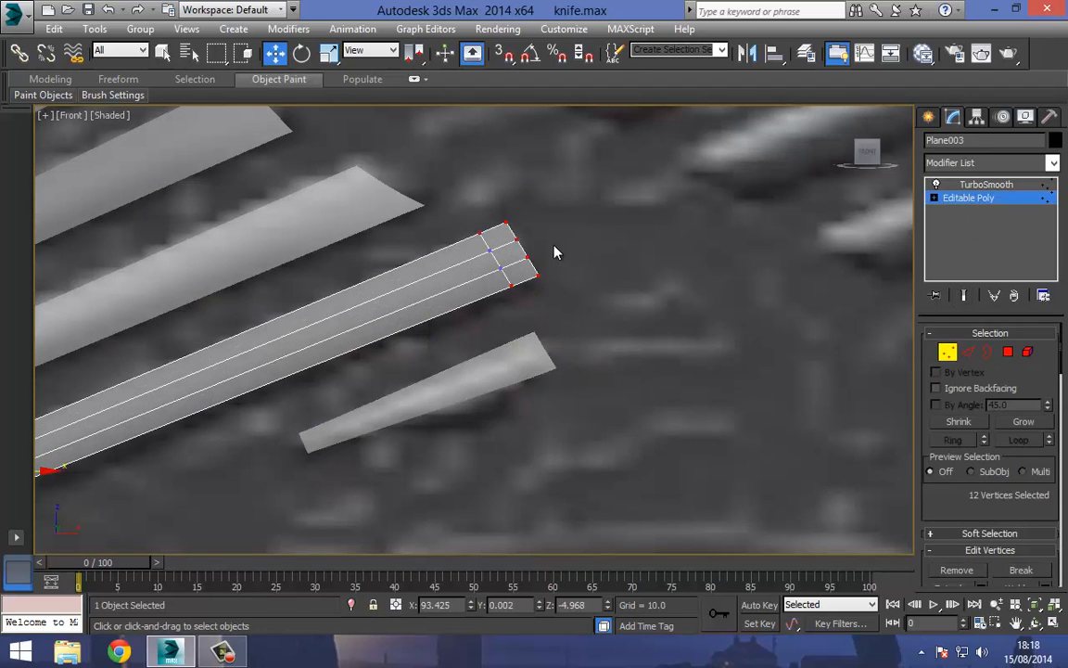
scroll(553, 251, "up", 3)
left_click_drag(453, 352, 453, 349)
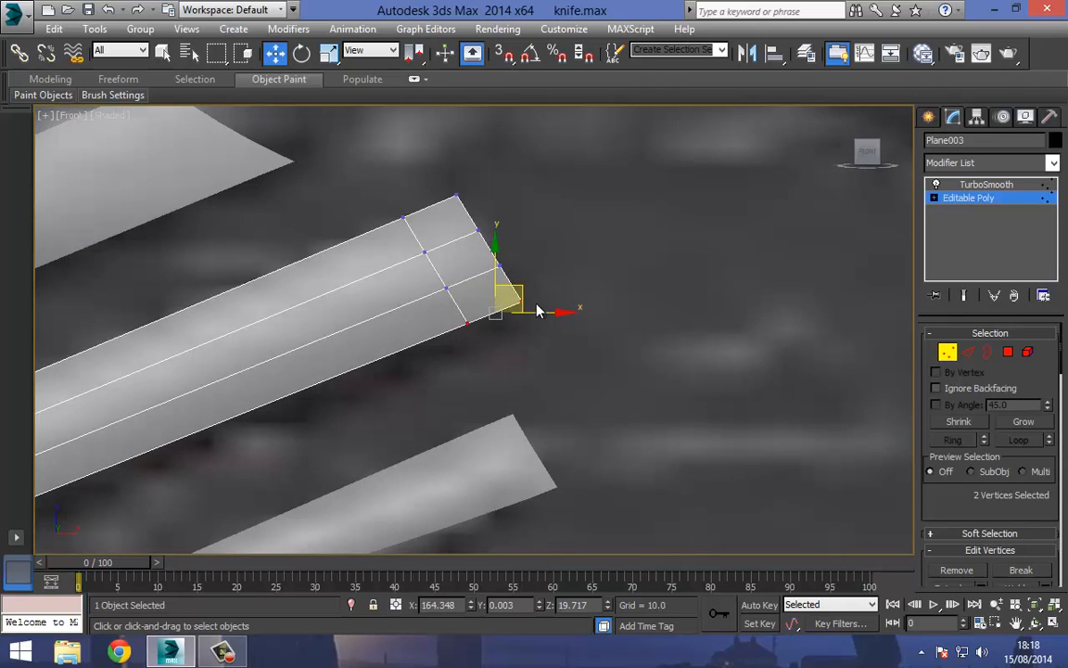
left_click_drag(517, 288, 495, 296)
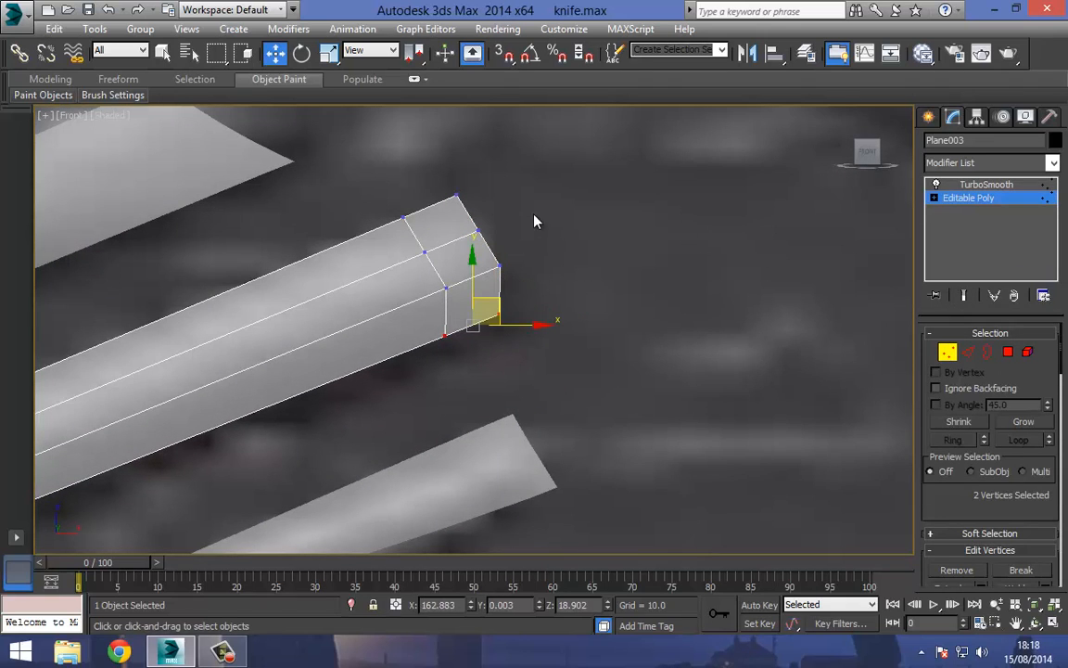
- Move the two top vertices of the lowest long ridge's right end inward to round the tip, and return to TurboSmooth
left_click(506, 181)
left_click_drag(506, 181, 440, 227)
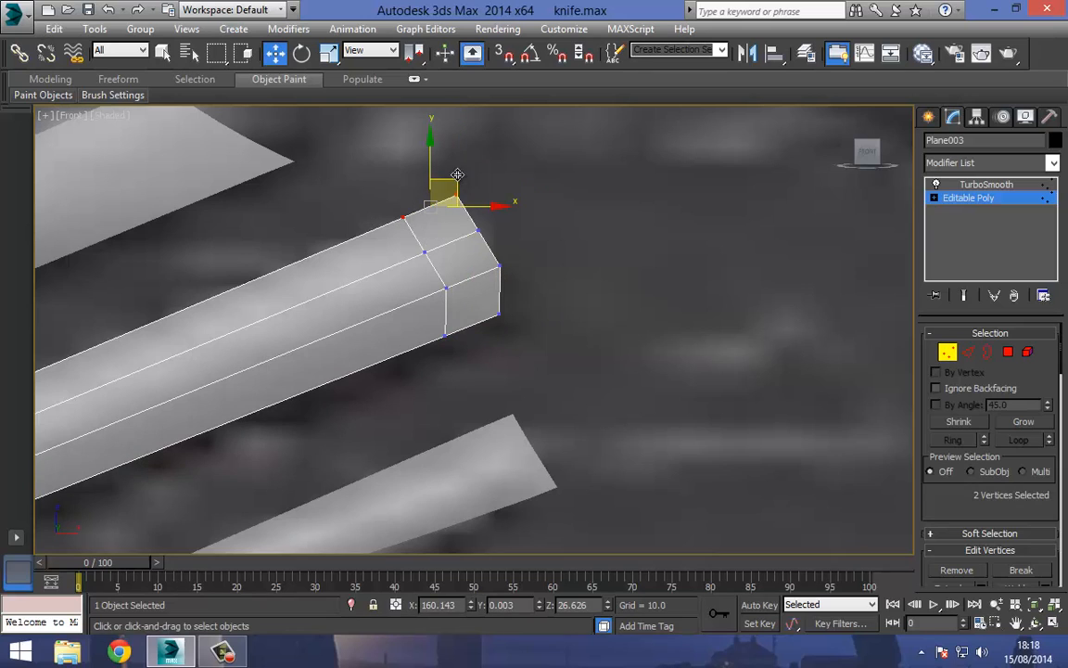
left_click_drag(452, 180, 404, 197)
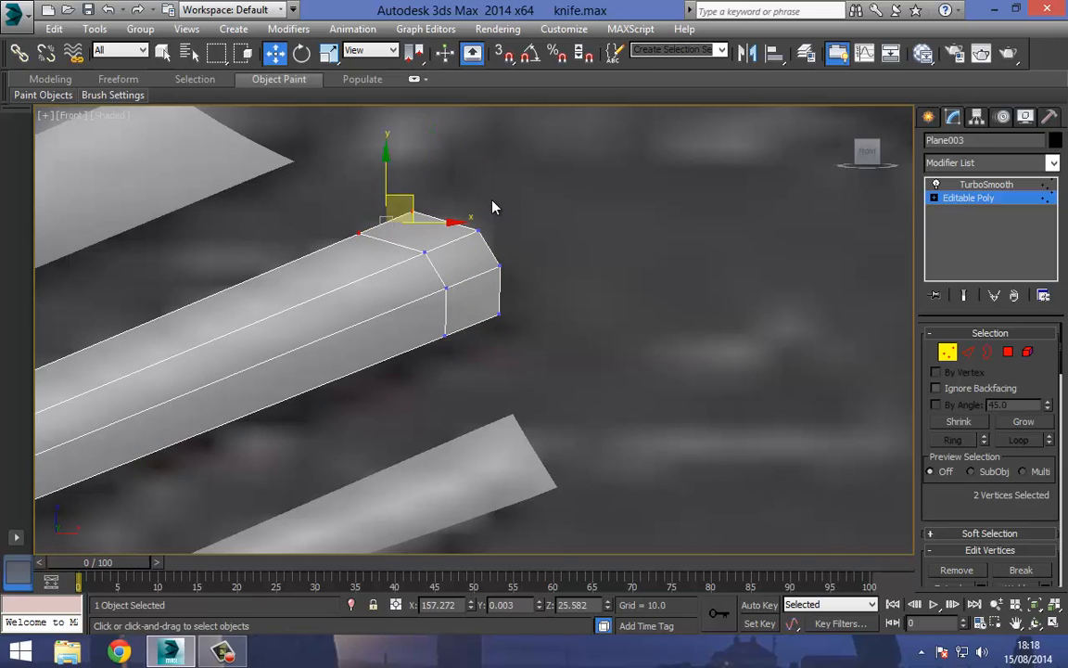
left_click_drag(505, 203, 475, 241)
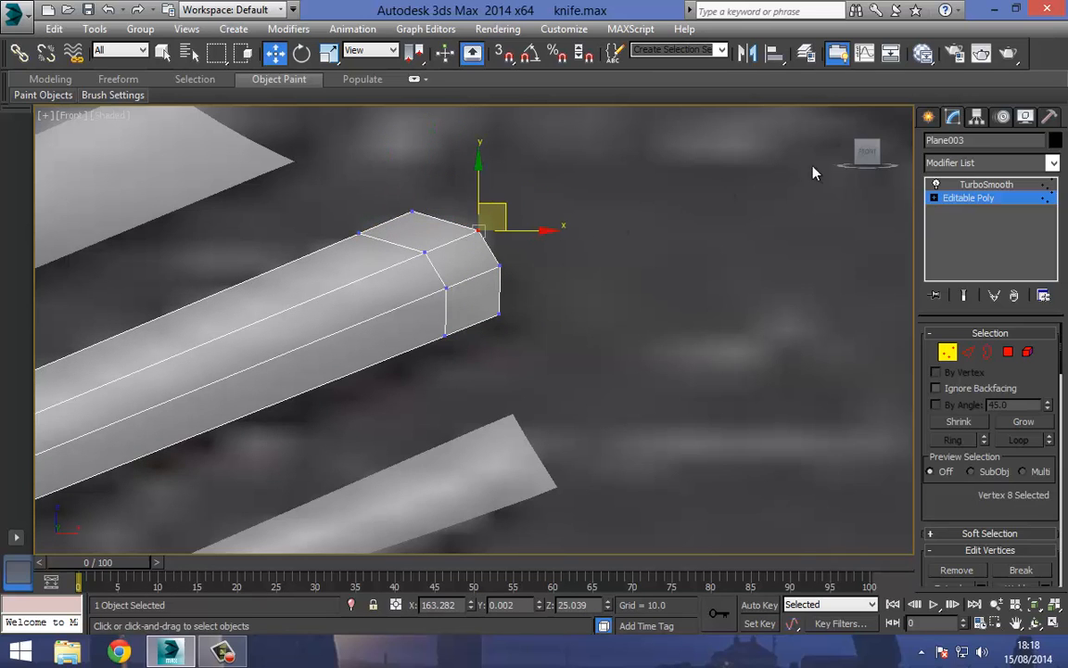
left_click(986, 185)
- Select all five ridges, frame them in an angled Perspective view, and unhide all hidden objects
scroll(475, 275, "down", 8)
scroll(495, 236, "down", 5)
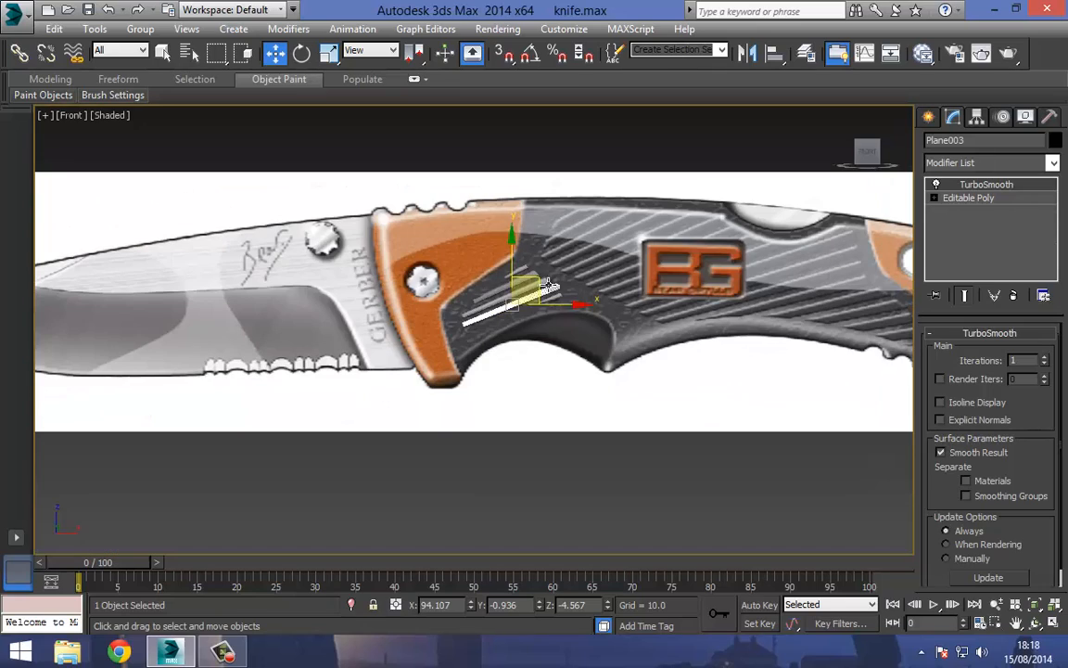
left_click_drag(454, 239, 575, 357)
middle_click_drag(535, 329, 540, 338)
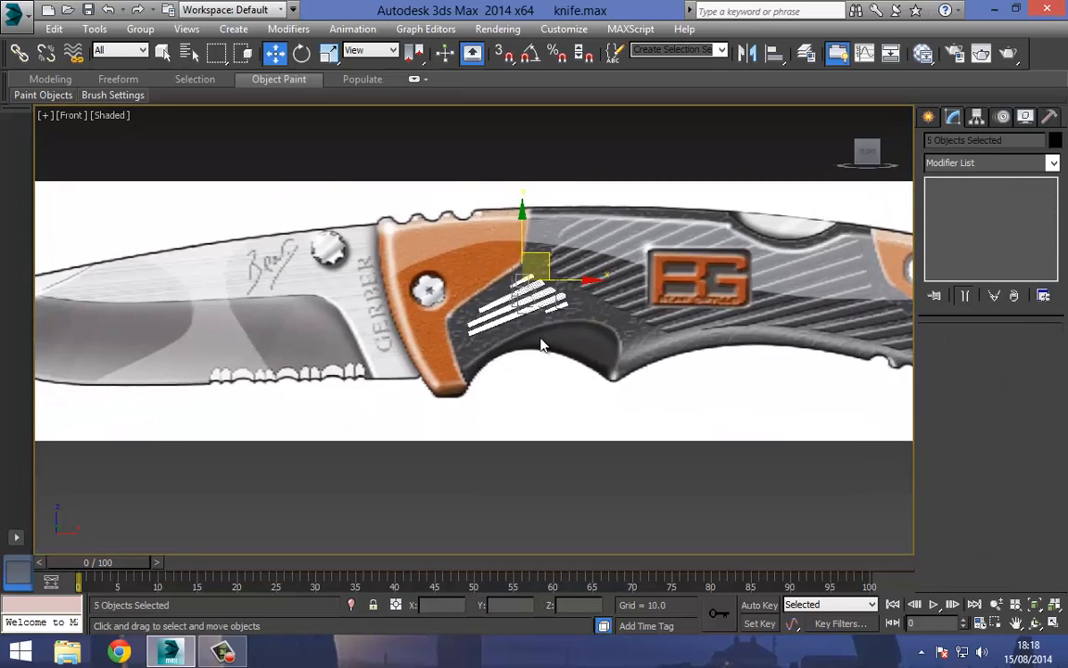
key("p")
key("z")
key("ctrl+r")
left_click_drag(516, 251, 537, 305)
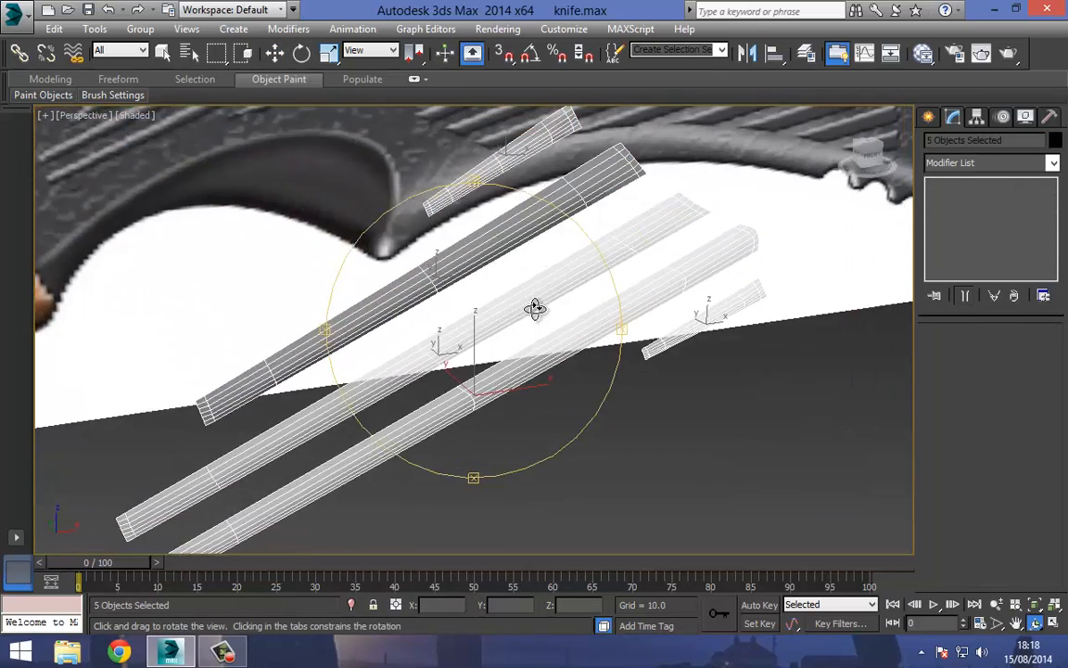
left_click(275, 53)
right_click(594, 376)
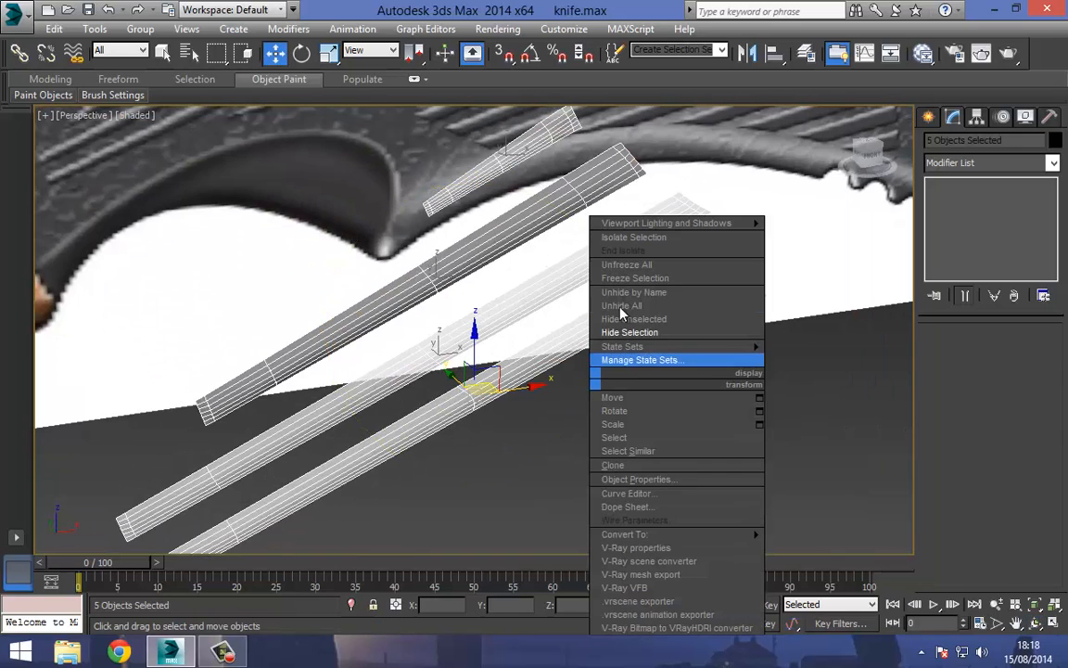
left_click(649, 307)
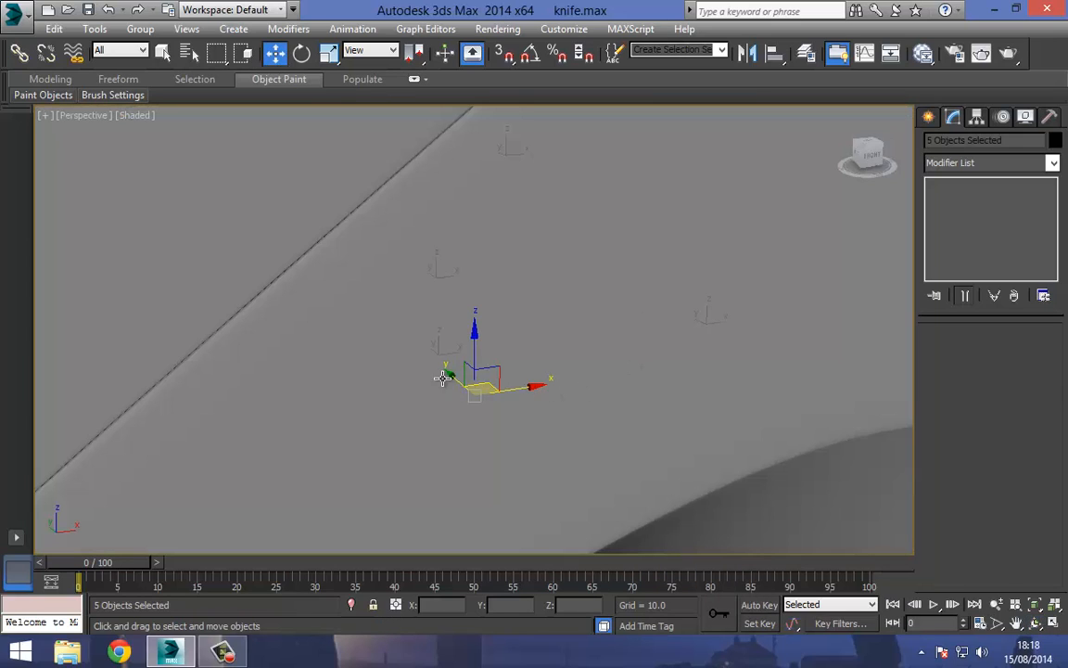
- Move the five selected ridges along the Y axis onto the outer surface of the knife handle, and deselect them
left_click_drag(458, 384, 509, 426)
scroll(480, 362, "down", 10)
left_click(517, 477)
scroll(507, 364, "up", 5)
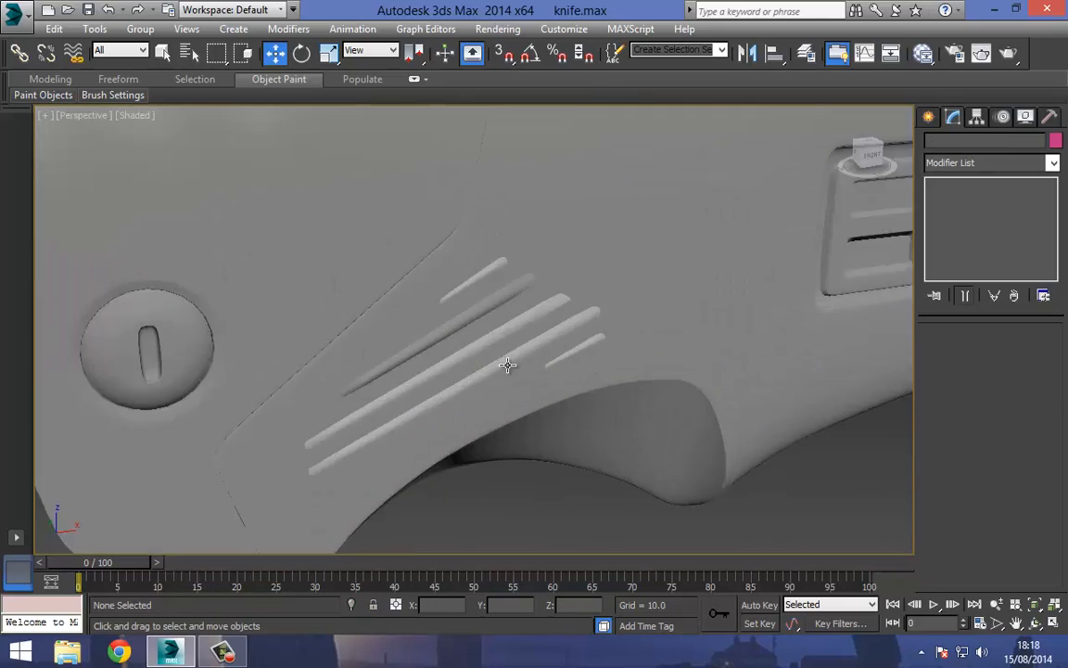
scroll(508, 365, "up", 5)
- Move the short topmost ridge about -0.275 along the Y axis so it stands slightly further out of the handle
left_click(532, 321)
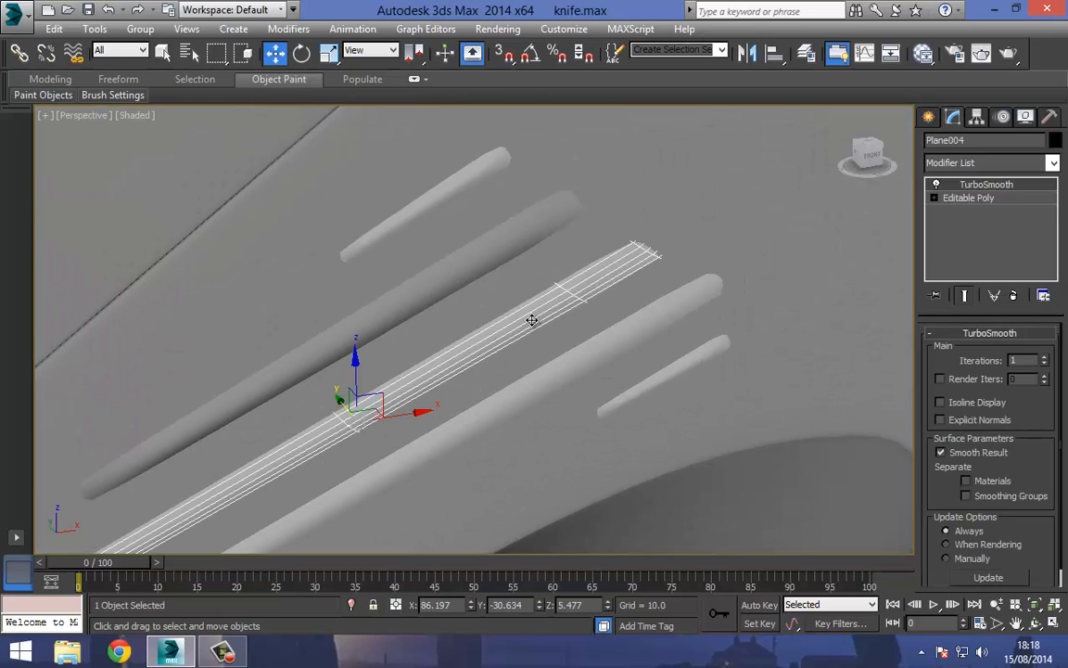
middle_click_drag(512, 332, 363, 233, "alt")
middle_click_drag(450, 251, 301, 103, "alt")
left_click(277, 57)
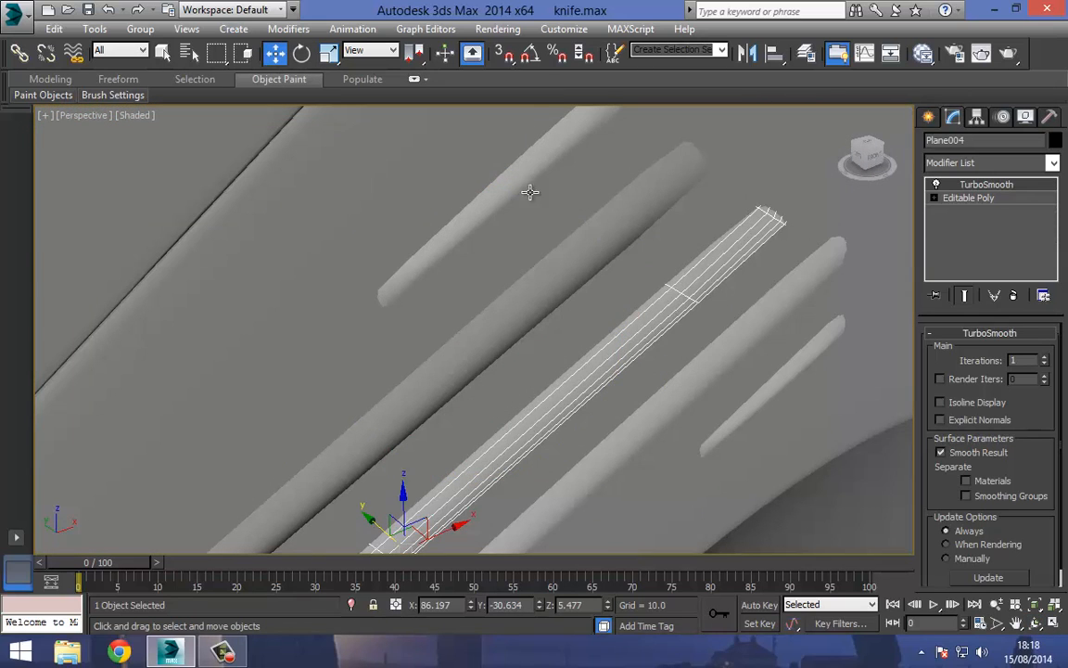
left_click(507, 177)
middle_click_drag(480, 175, 488, 253)
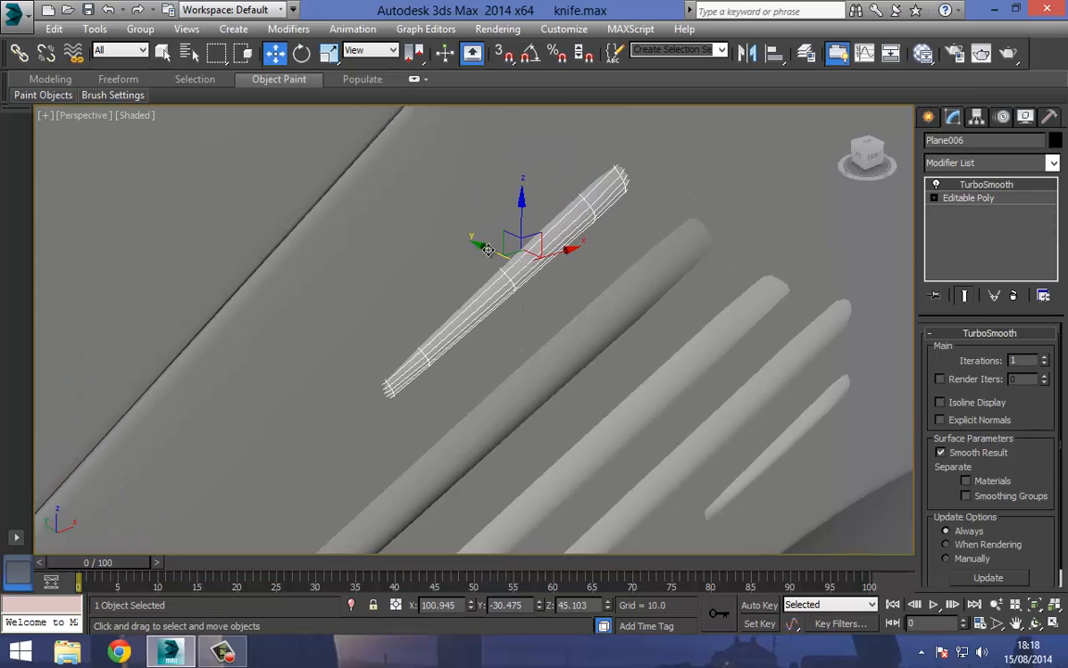
left_click_drag(488, 250, 485, 253)
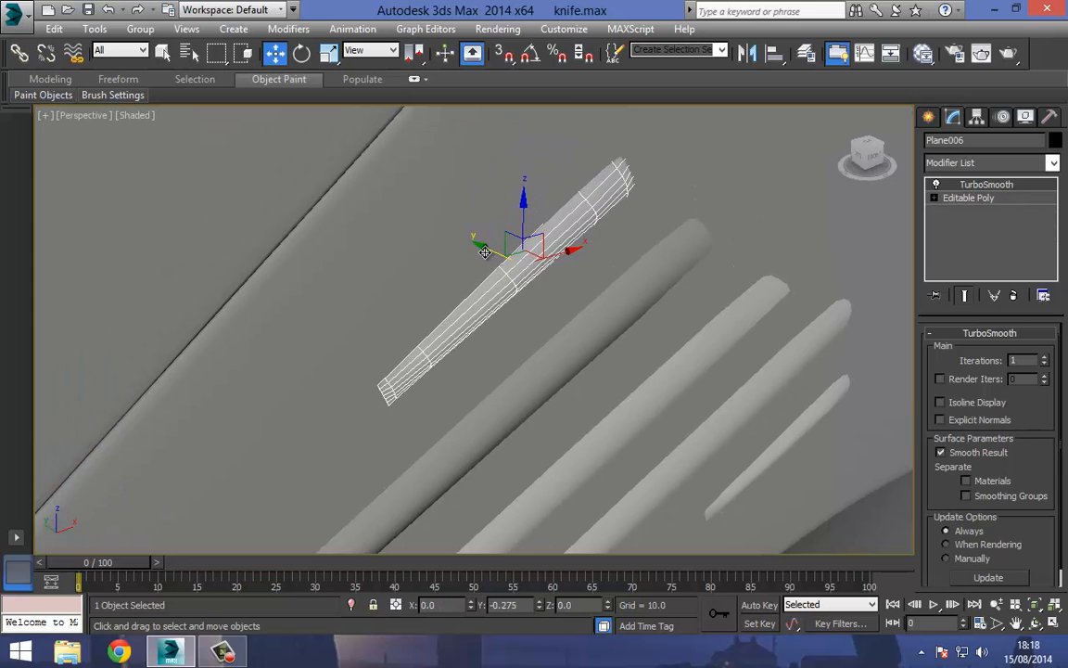
- Shift the middle long ridge slightly along the Y axis to adjust how far it protrudes from the handle surface
middle_click_drag(533, 269, 416, 272, "alt")
middle_click_drag(634, 280, 482, 252, "alt")
left_click(531, 249)
key("F3")
key("F3")
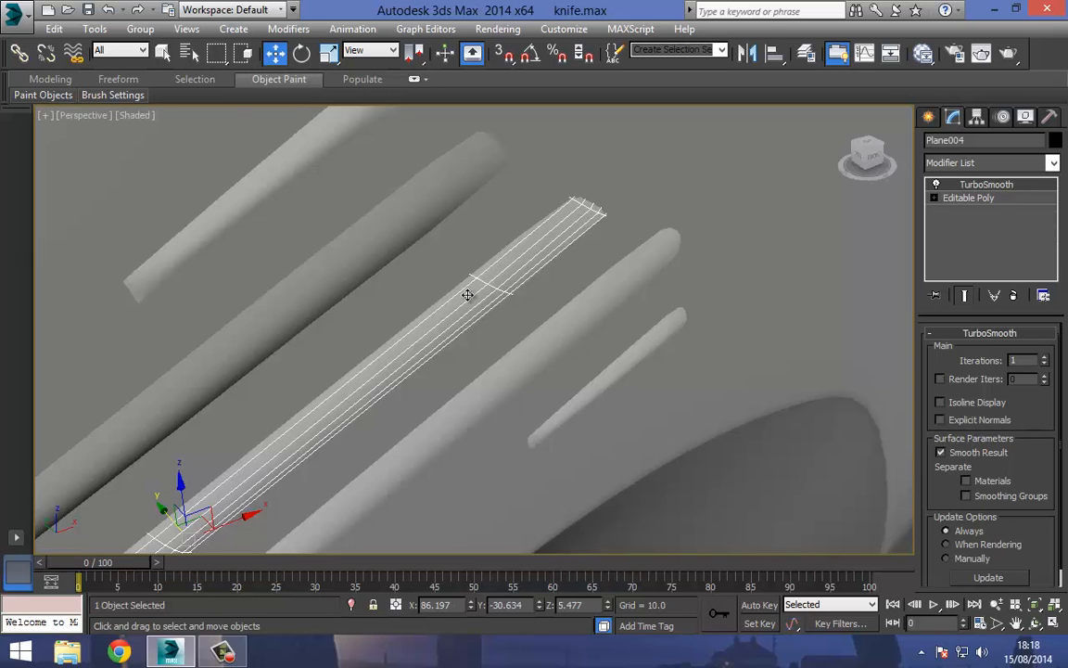
middle_click_drag(238, 417, 379, 313)
left_click_drag(287, 421, 292, 422)
scroll(632, 354, "down", 5)
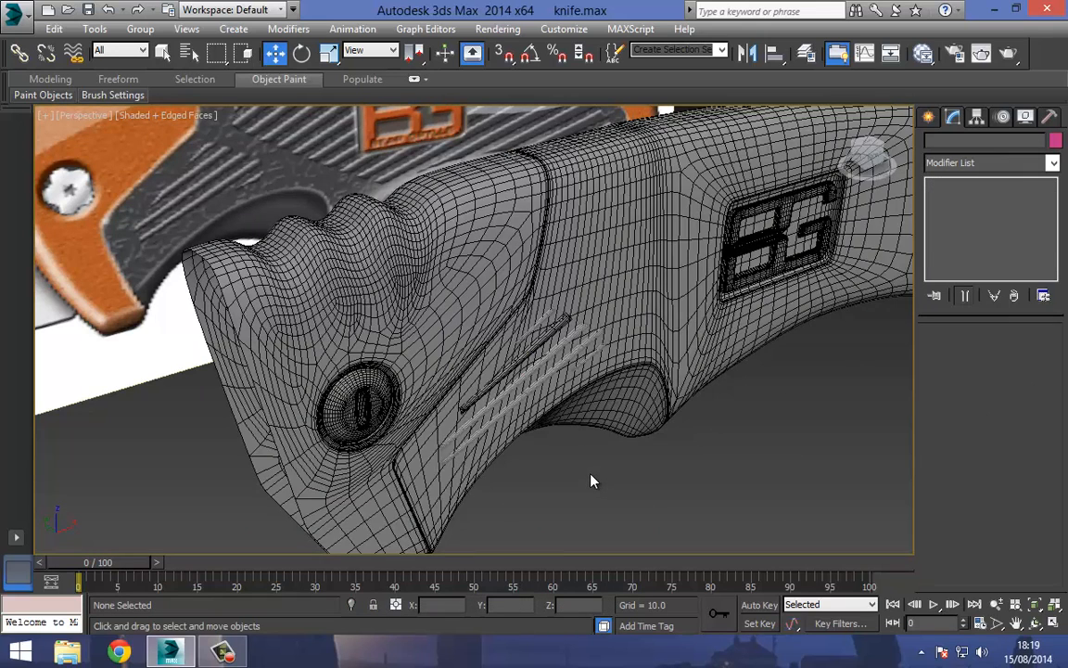
- Turn off the edged-faces display and examine the shaded ridges on the handle from another angle
key("F4")
middle_click_drag(598, 474, 570, 471, "alt")
key("ctrl+r")
left_click_drag(520, 389, 374, 309)
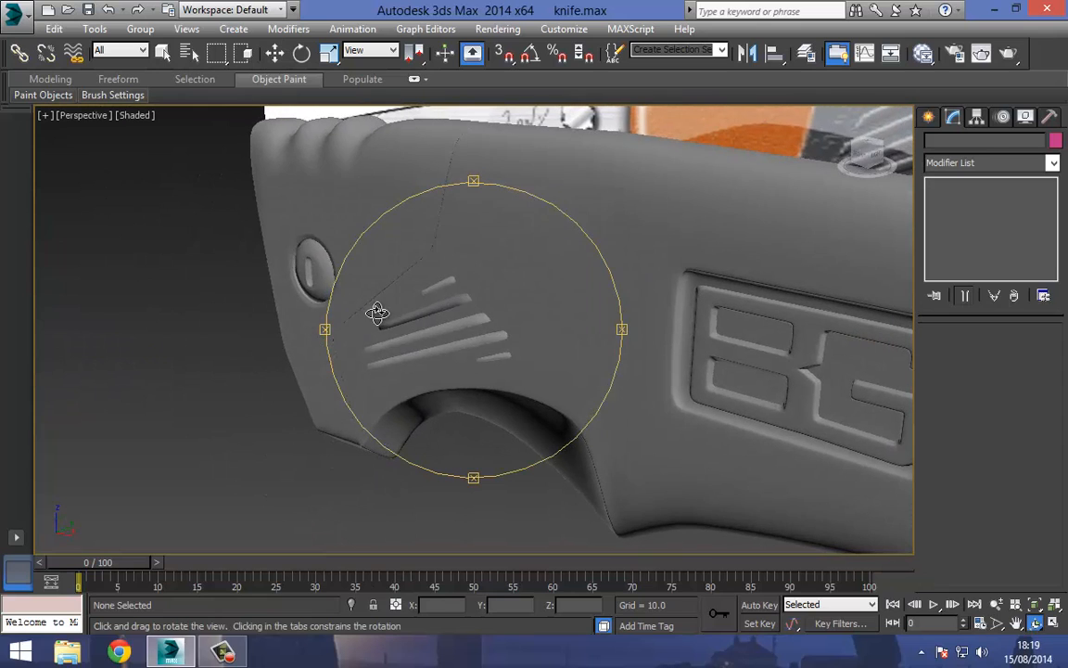
key("ctrl+a")
key("m")
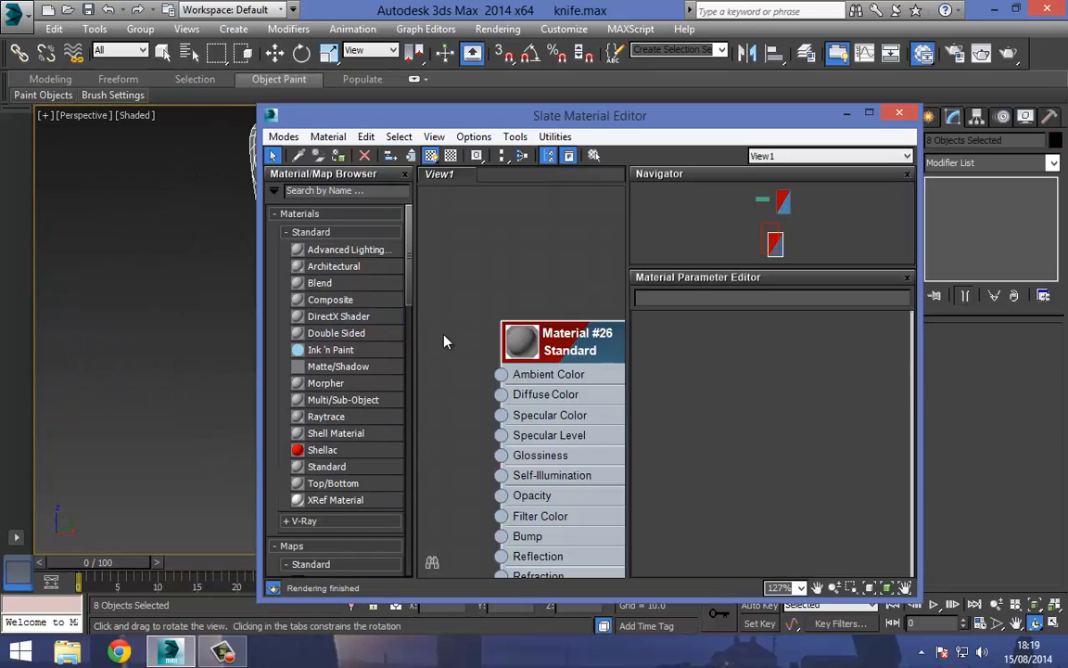
left_click(903, 115)
scroll(492, 356, "down", 5)
left_click_drag(492, 352, 561, 324)
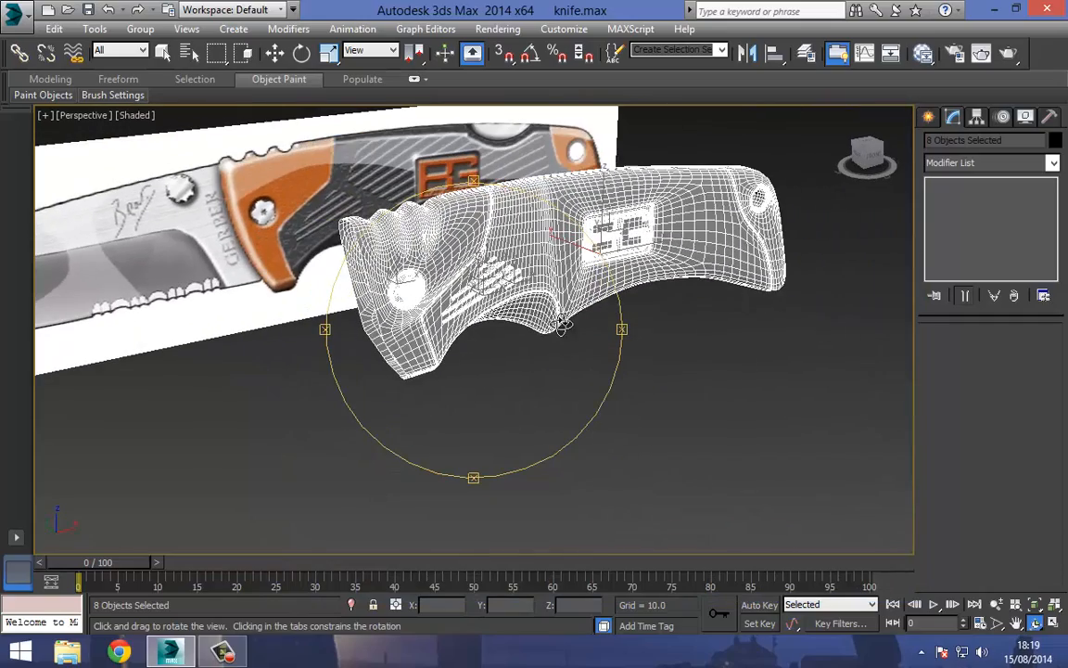
left_click(274, 53)
left_click(510, 357)
- Inspect the five ridges on the handle surface close up, and compare the whole handle with the reference image
scroll(459, 274, "up", 8)
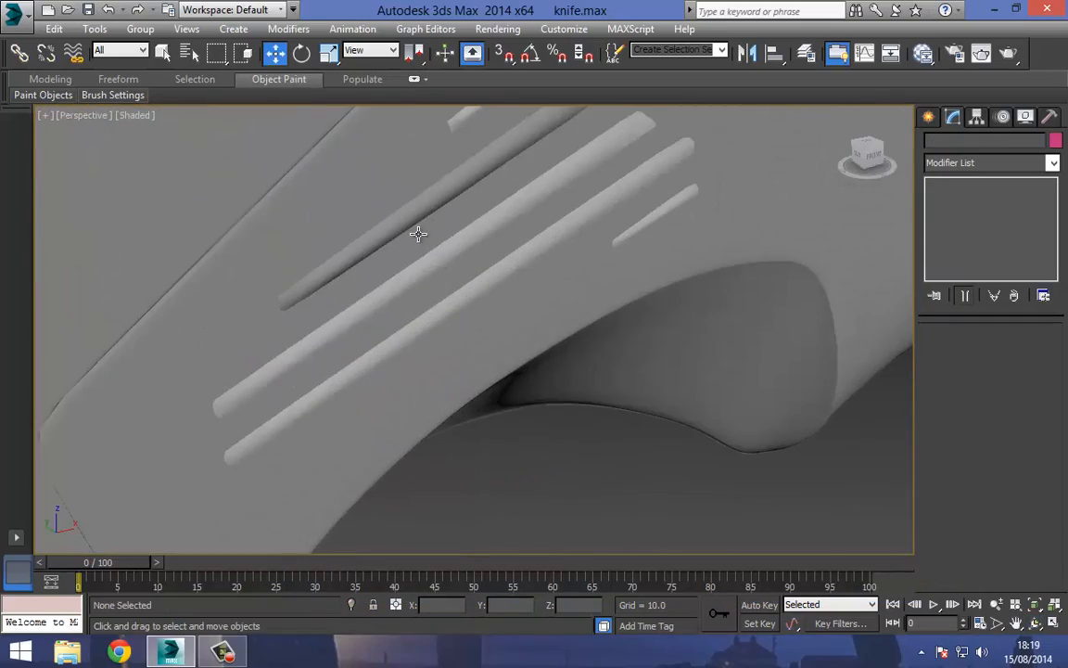
middle_click_drag(473, 274, 401, 237, "alt")
left_click_drag(401, 238, 364, 177)
left_click(277, 54)
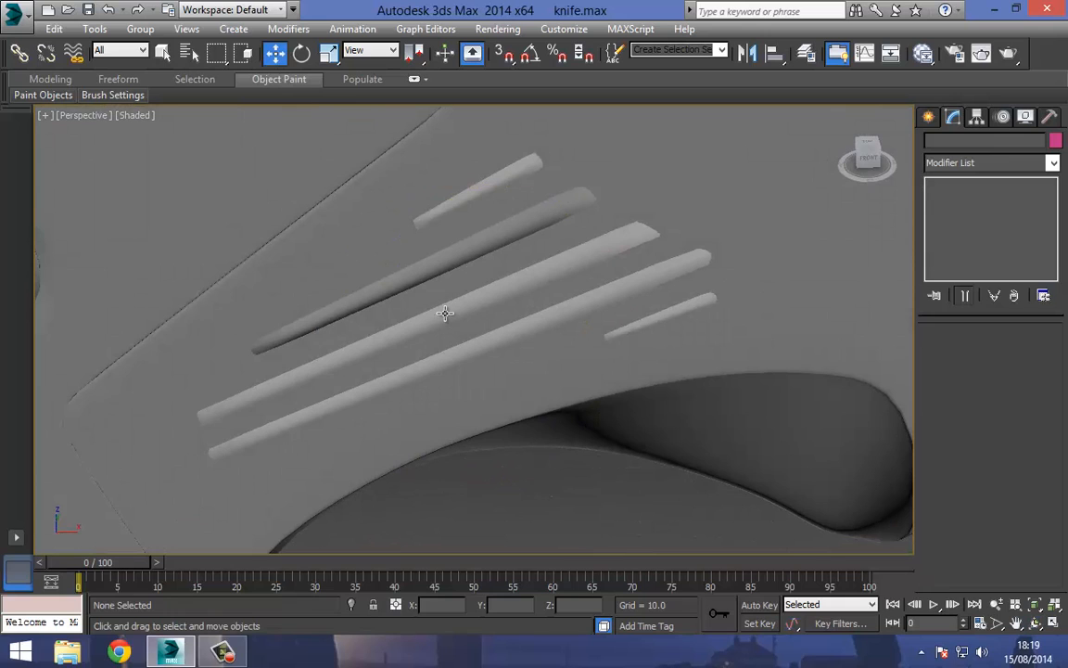
left_click(446, 313)
left_click(484, 345)
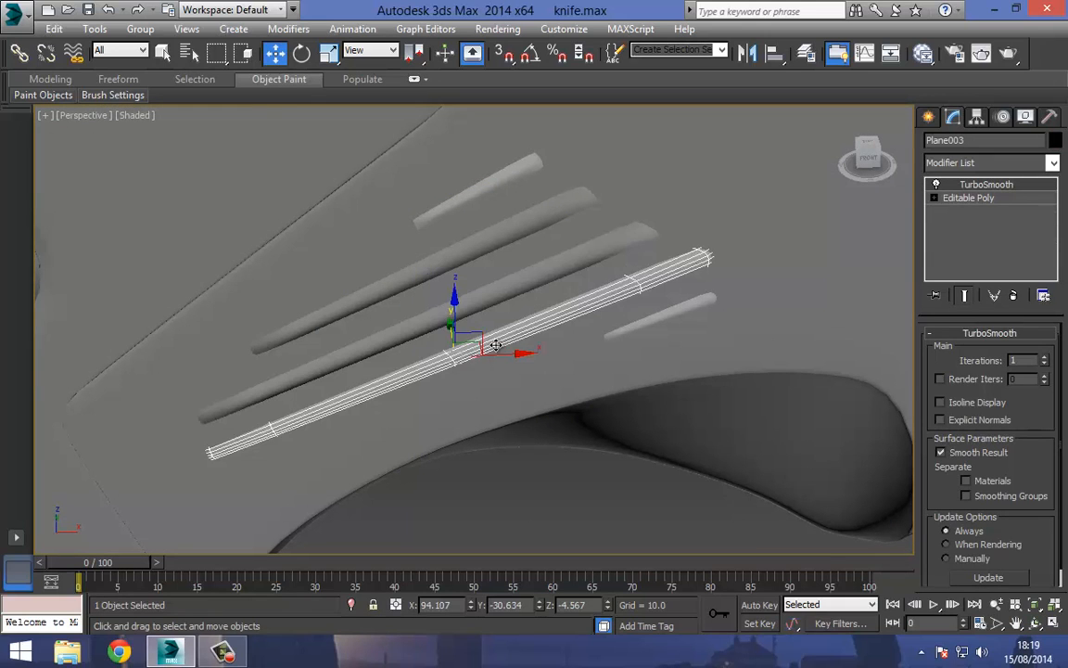
left_click(643, 323)
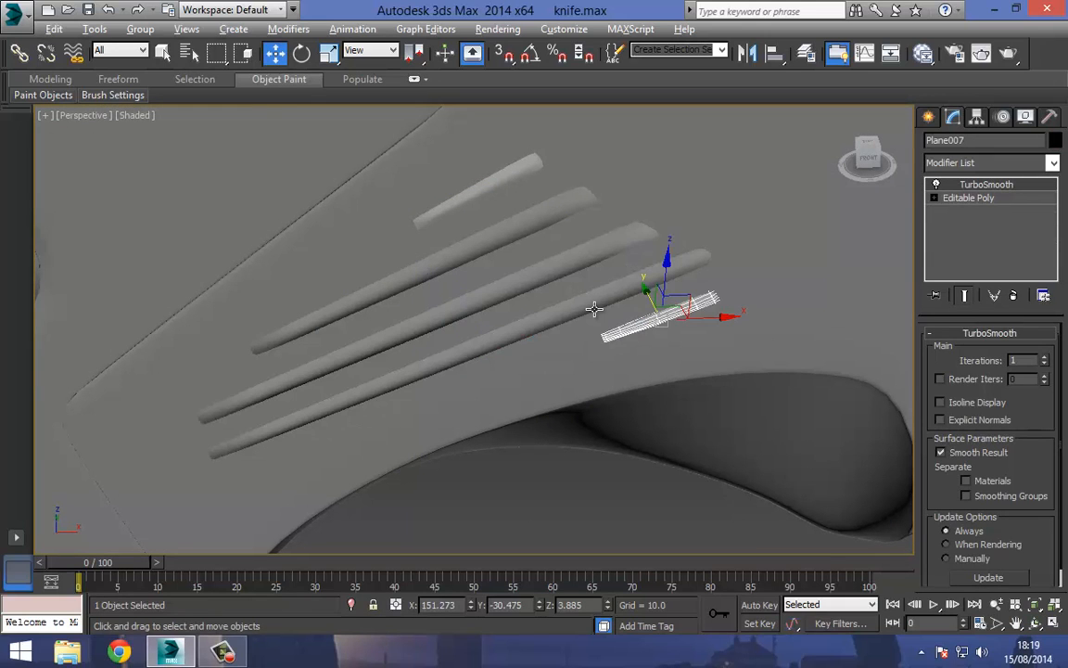
left_click(469, 200)
left_click(537, 494)
scroll(418, 385, "down", 6)
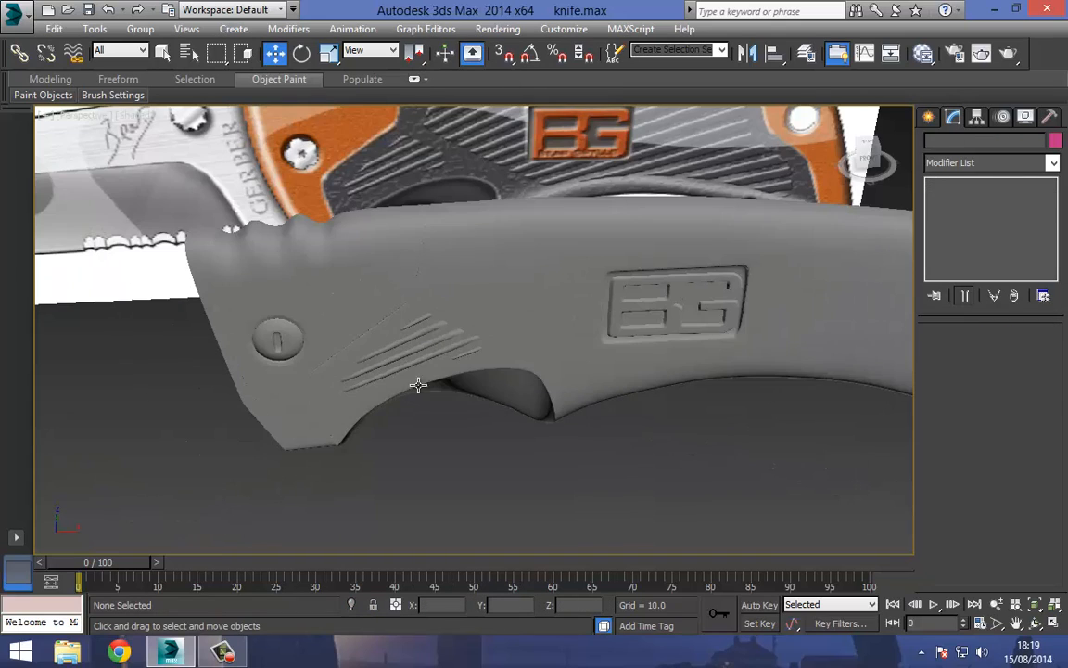
scroll(436, 448, "down", 1)
middle_click_drag(430, 329, 307, 315, "alt")
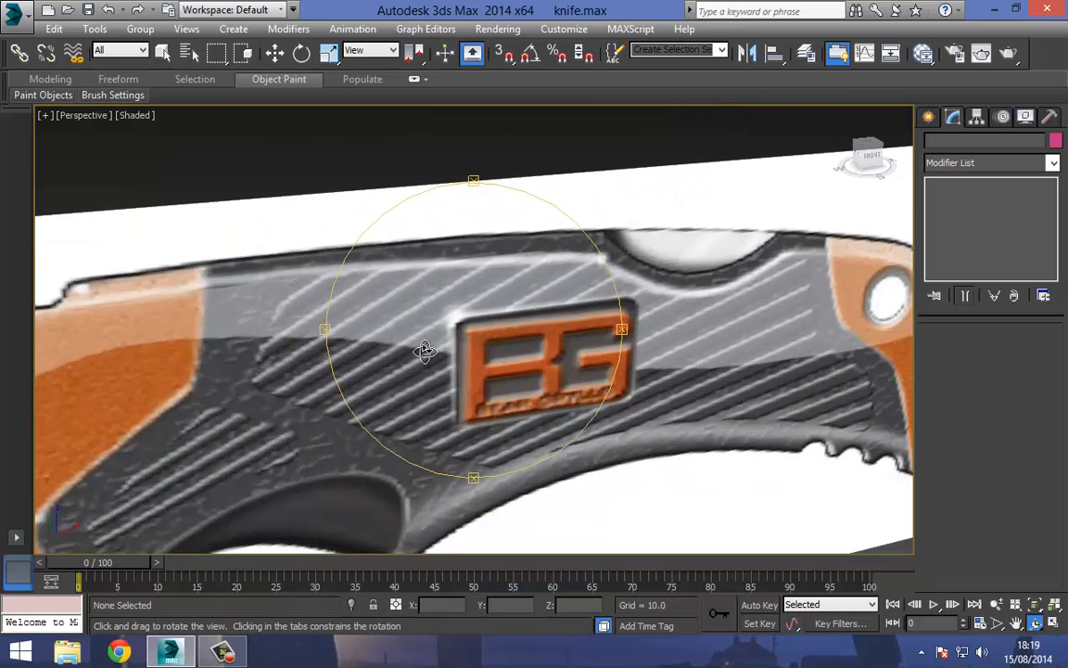
middle_click_drag(458, 340, 489, 351, "alt")
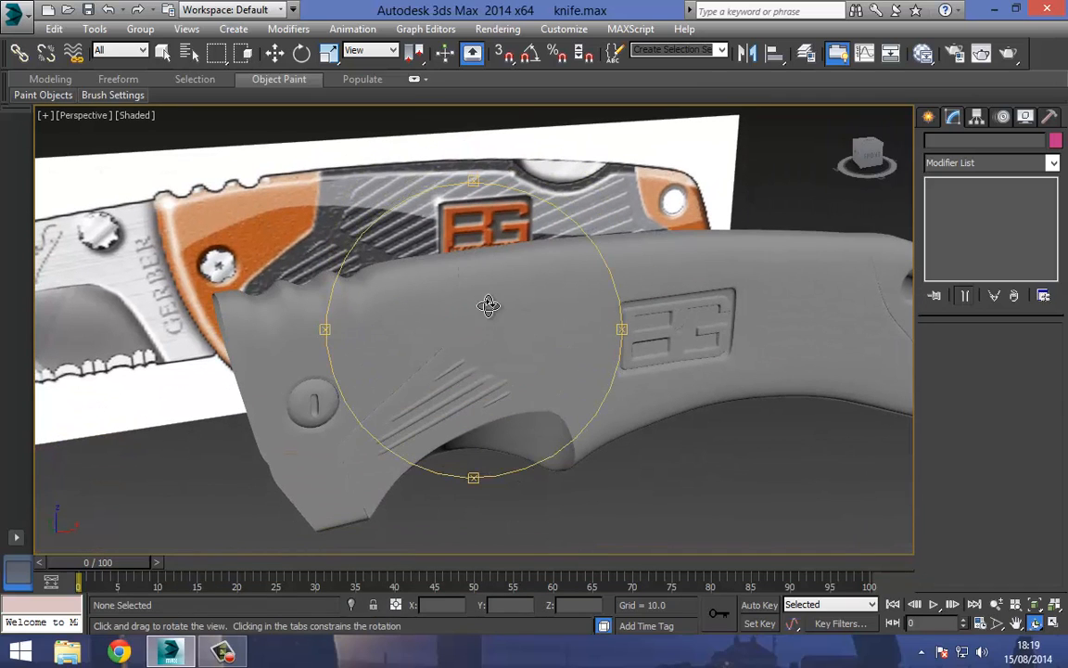
middle_click_drag(528, 306, 474, 295, "alt")
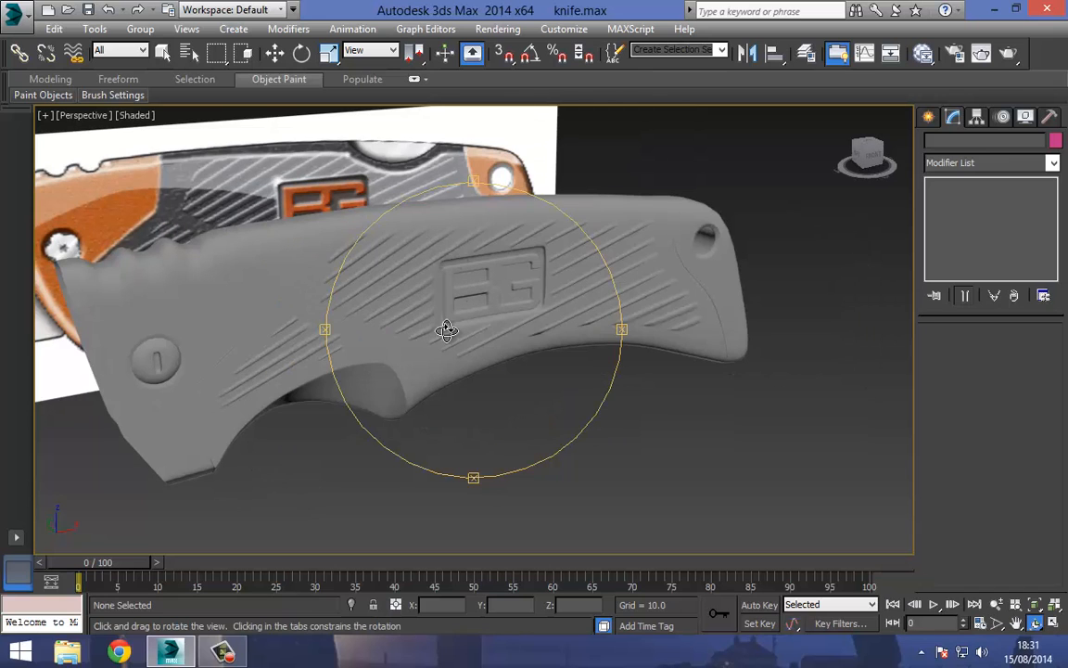
- Examine the ridges around the BG logo and along the handle from several angles, comparing them with the reference image
middle_click_drag(403, 282, 457, 248, "alt")
scroll(467, 267, "up", 5)
scroll(466, 267, "down", 4)
left_click_drag(513, 252, 471, 275)
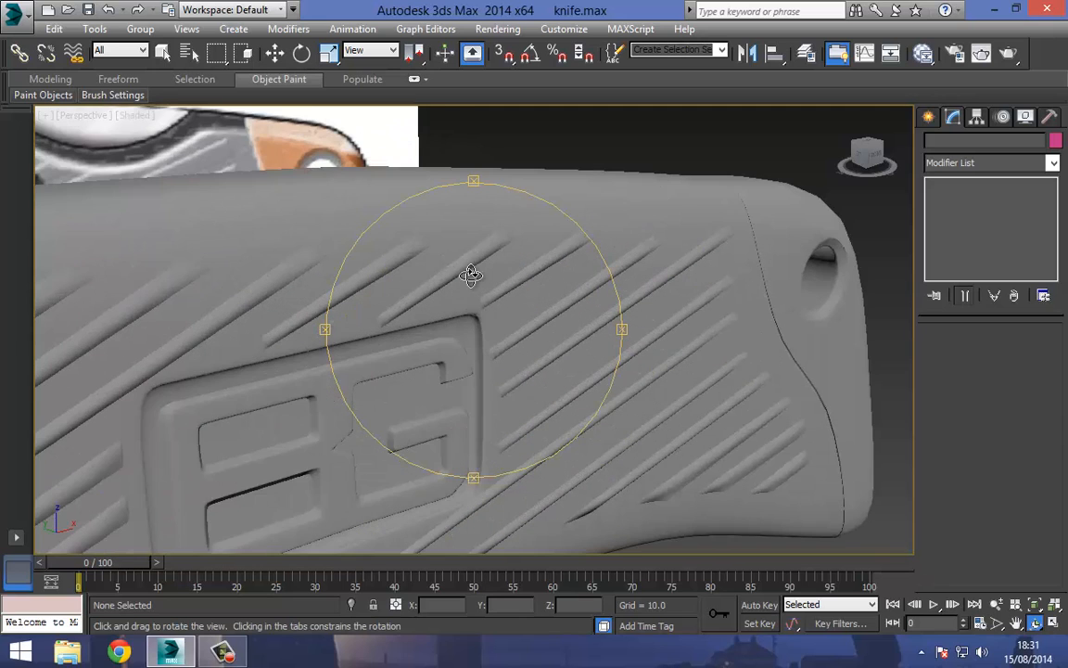
left_click_drag(391, 234, 324, 238)
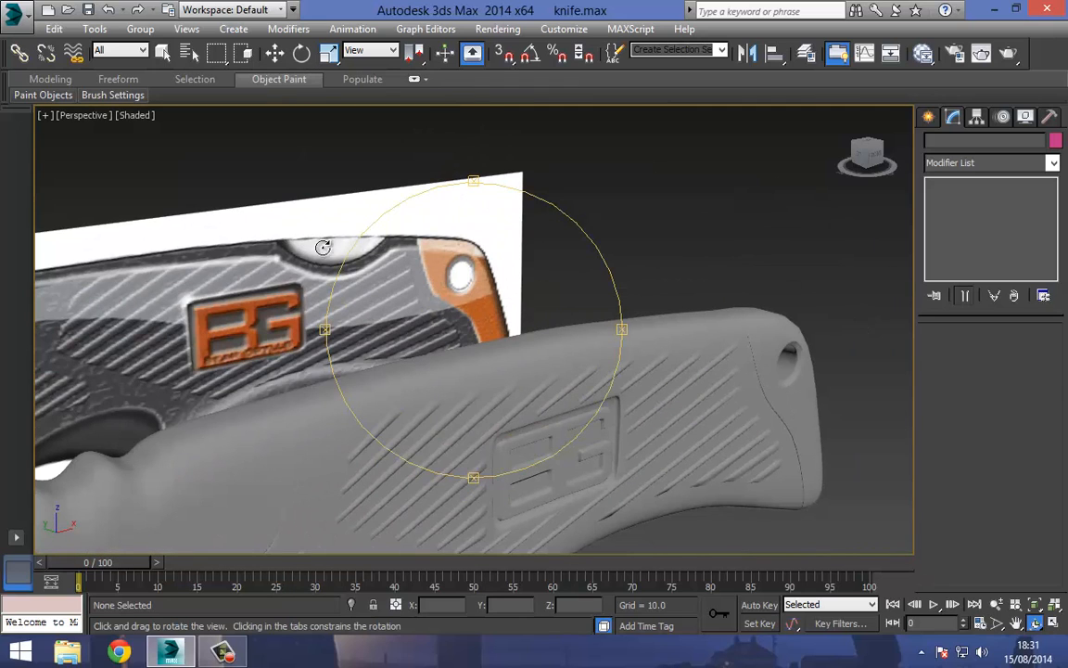
left_click_drag(514, 286, 566, 351)
- Center the pivot of the joined ridges on the object and set the pivot's Y position to 0
key("w")
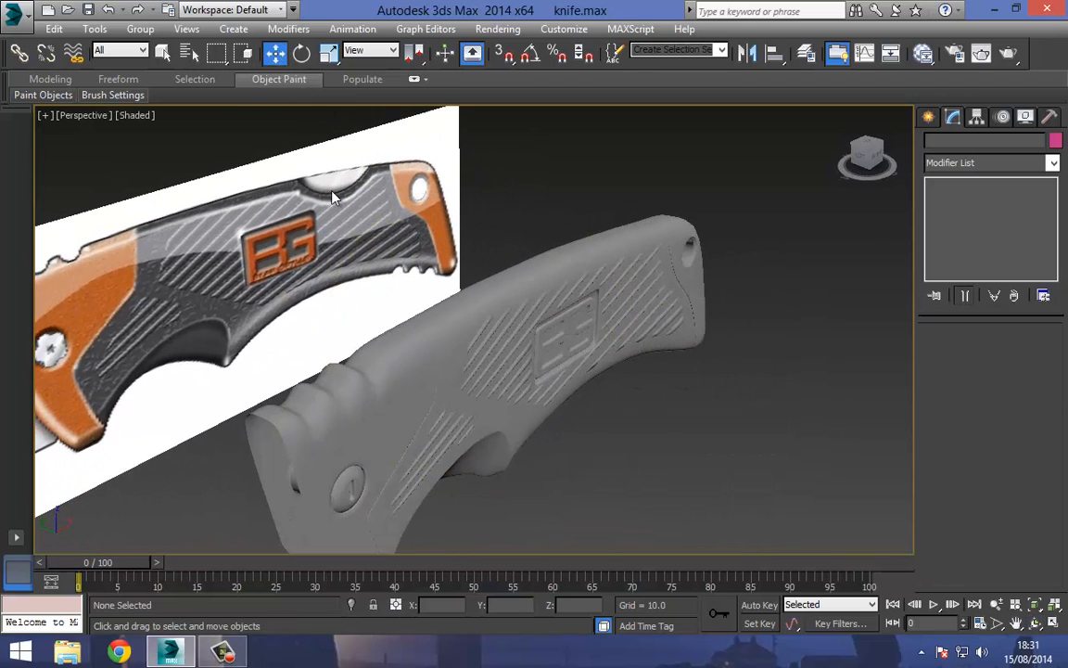
left_click(554, 347)
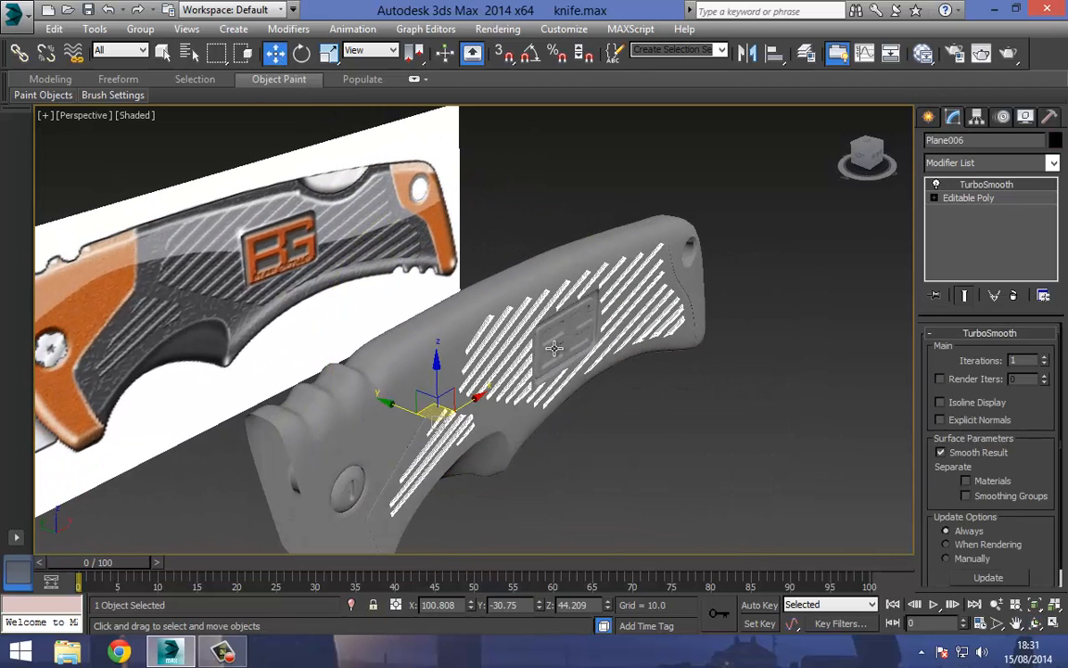
left_click(974, 118)
left_click(989, 222)
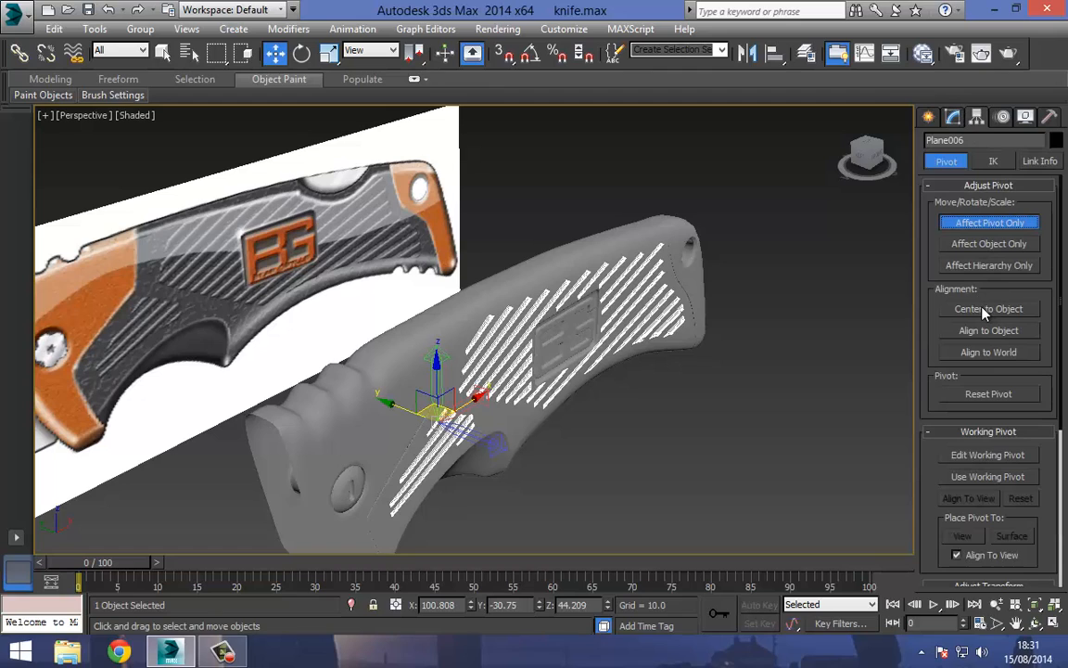
left_click(984, 311)
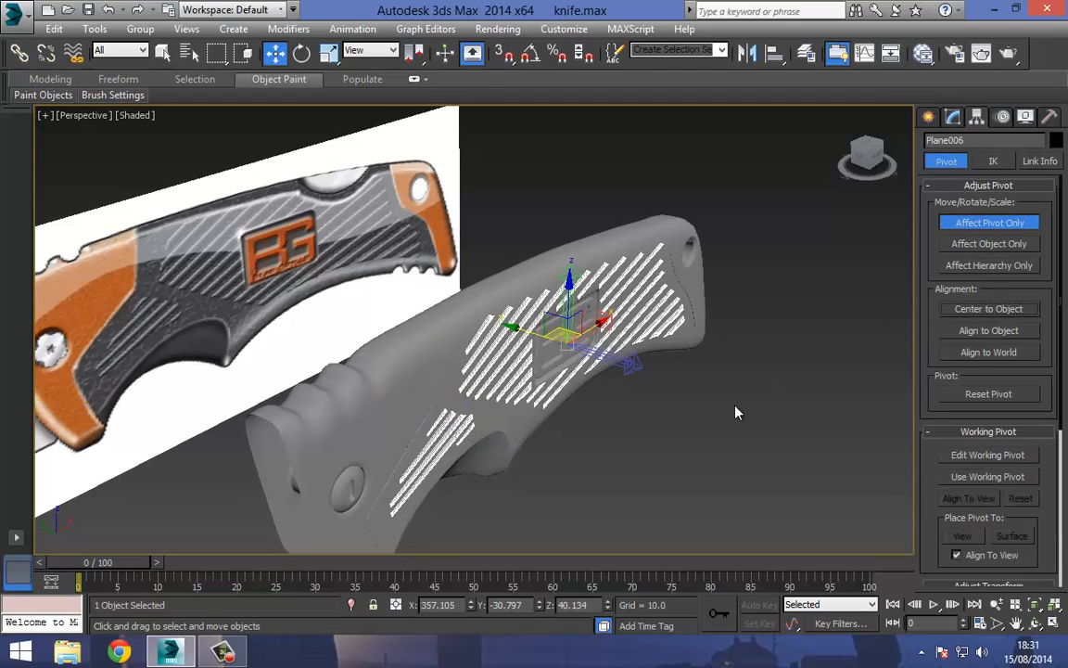
right_click(542, 606)
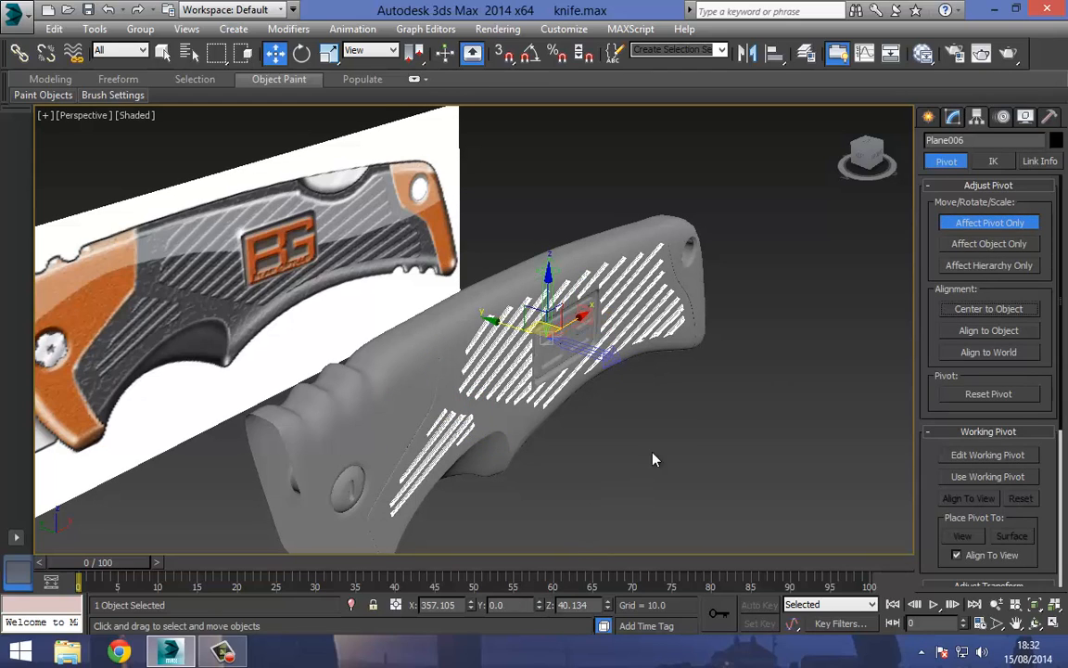
left_click(967, 226)
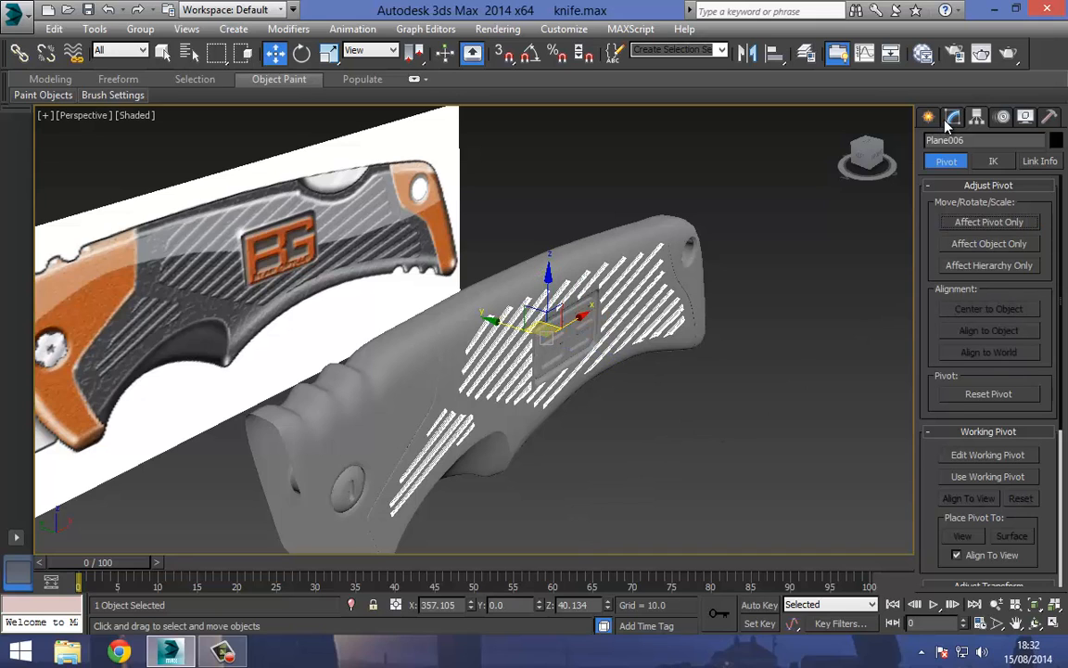
- Add a Symmetry modifier with mirror axis Z to the ridges above TurboSmooth, and clear the selection
left_click(954, 118)
left_click(959, 164)
key("s")
key("s")
key("s")
key("s")
key("s")
key("s")
key("s")
key("s")
key("s")
key("s")
key("s")
key("s")
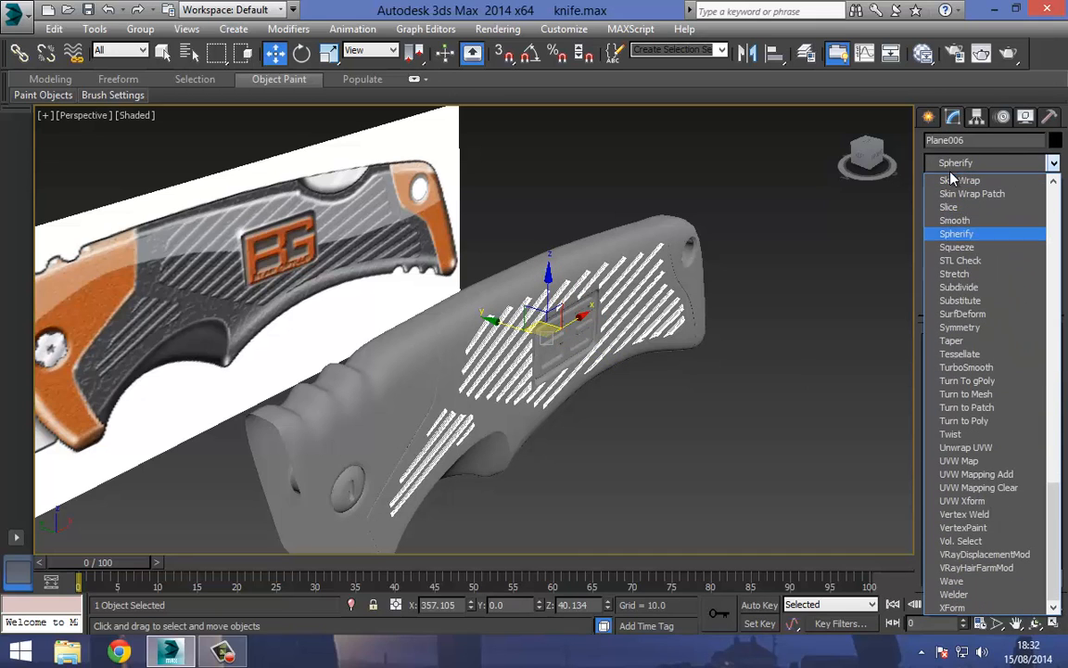
left_click(959, 328)
left_click(1016, 365)
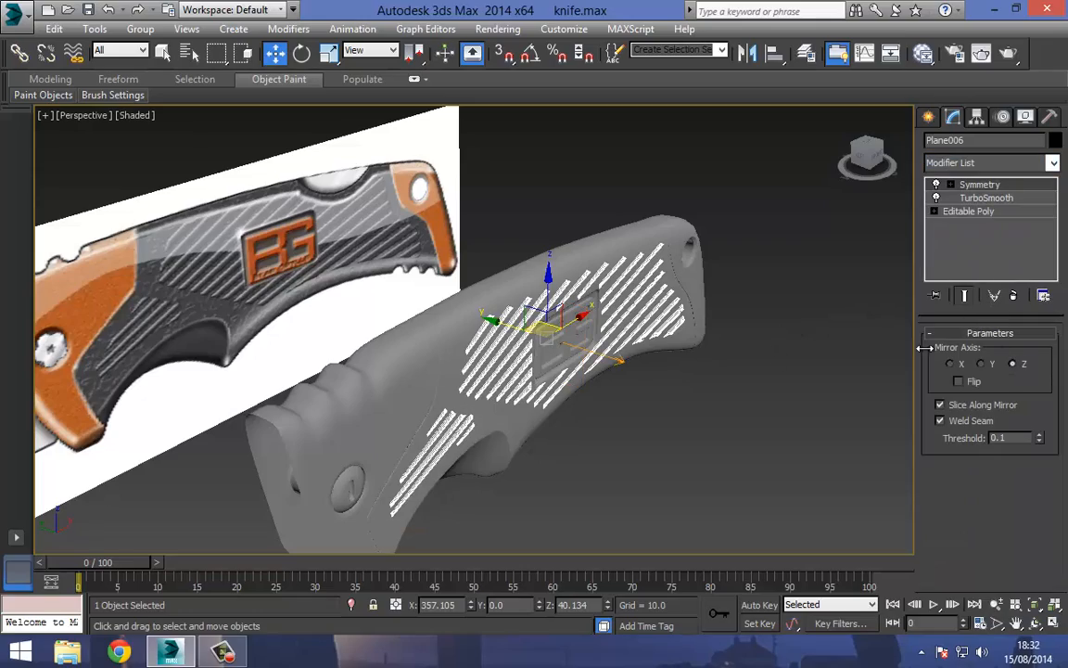
middle_click_drag(613, 354, 587, 353)
middle_click_drag(561, 316, 325, 119, "alt")
left_click(279, 58)
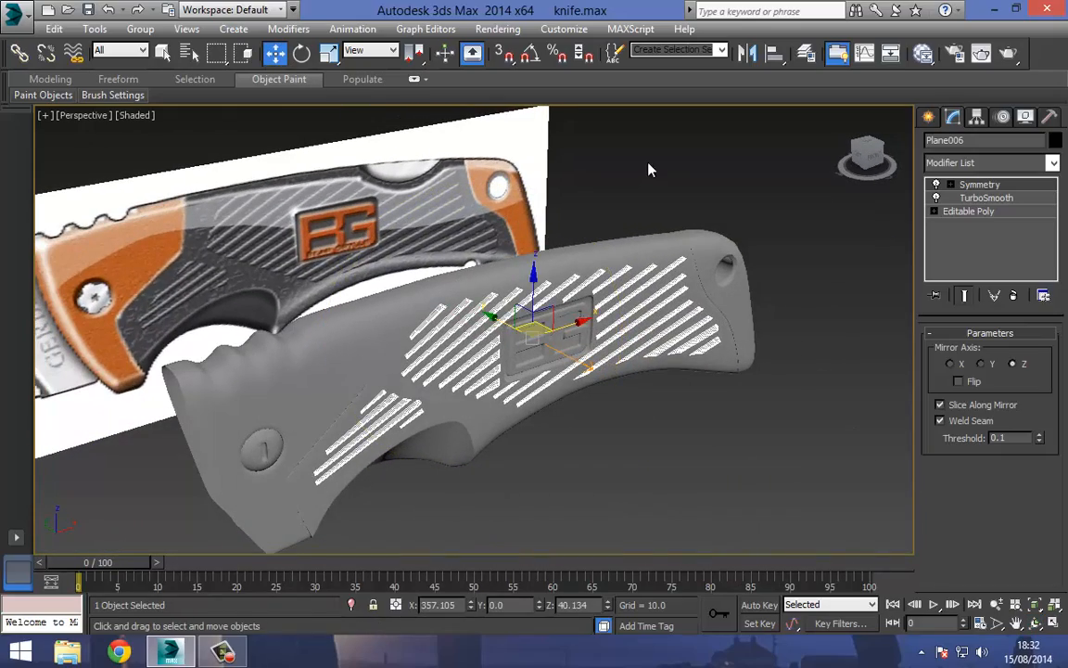
left_click(648, 168)
- Select the handle body and open the Edge level of its Editable Poly at the front end
middle_click_drag(592, 224, 655, 174)
middle_click_drag(484, 303, 358, 214)
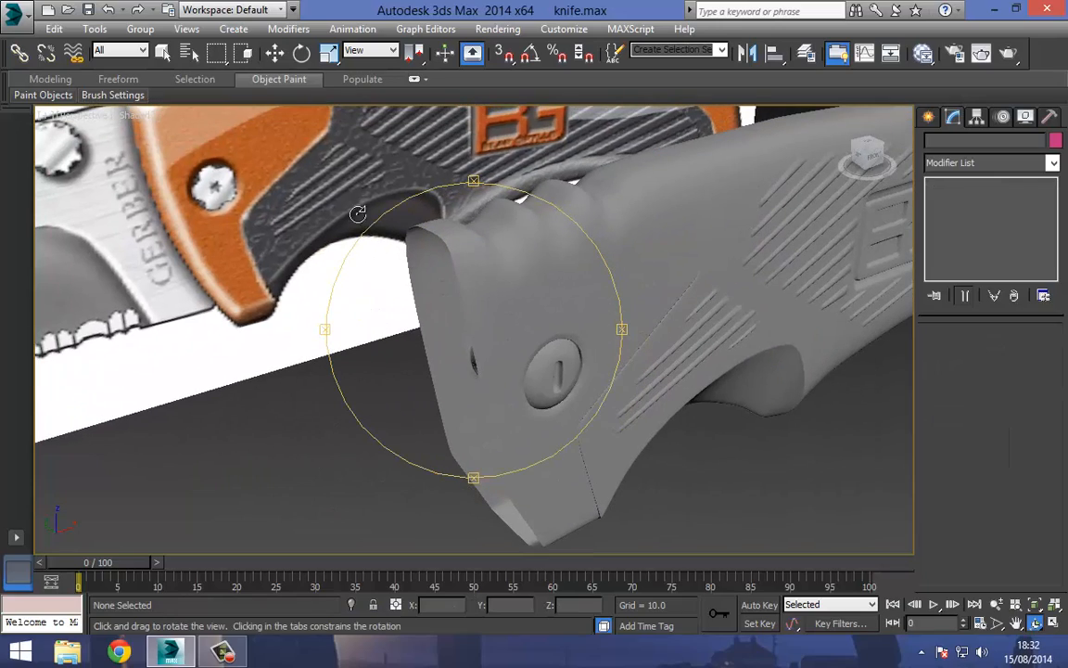
left_click(491, 261)
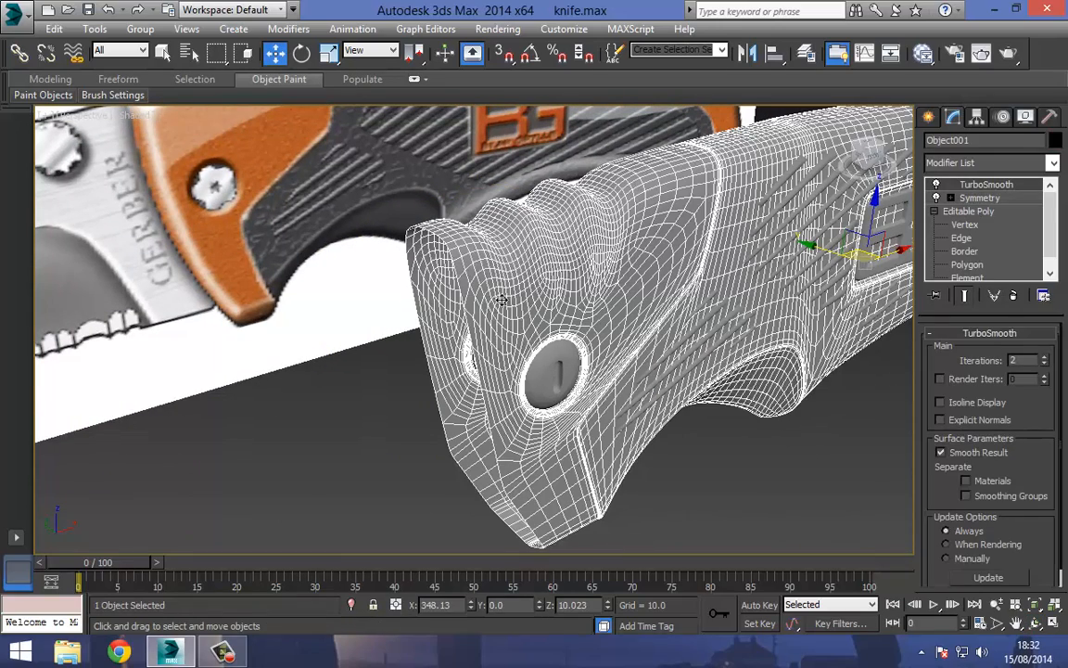
scroll(456, 318, "down", 4)
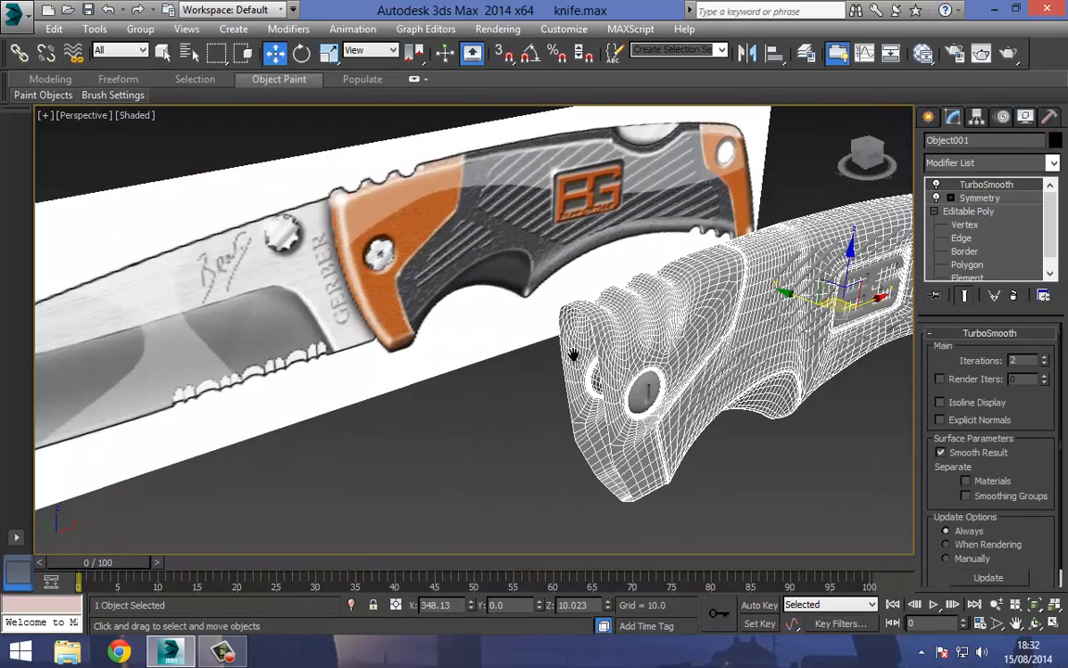
scroll(573, 355, "up", 3)
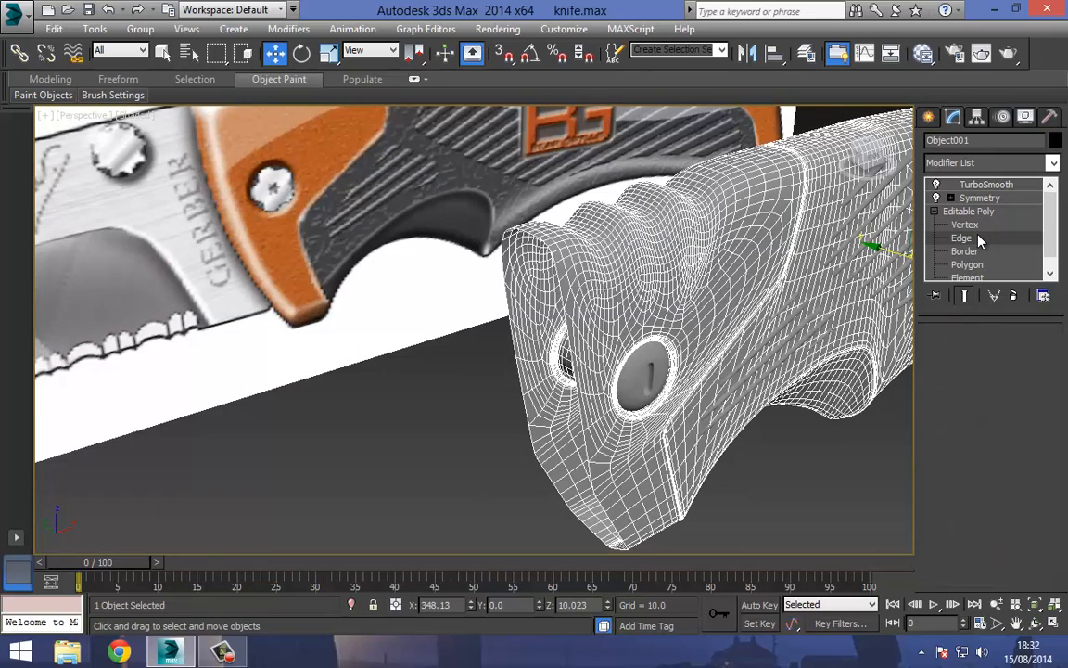
left_click(965, 238)
scroll(607, 247, "up", 5)
scroll(612, 306, "down", 4)
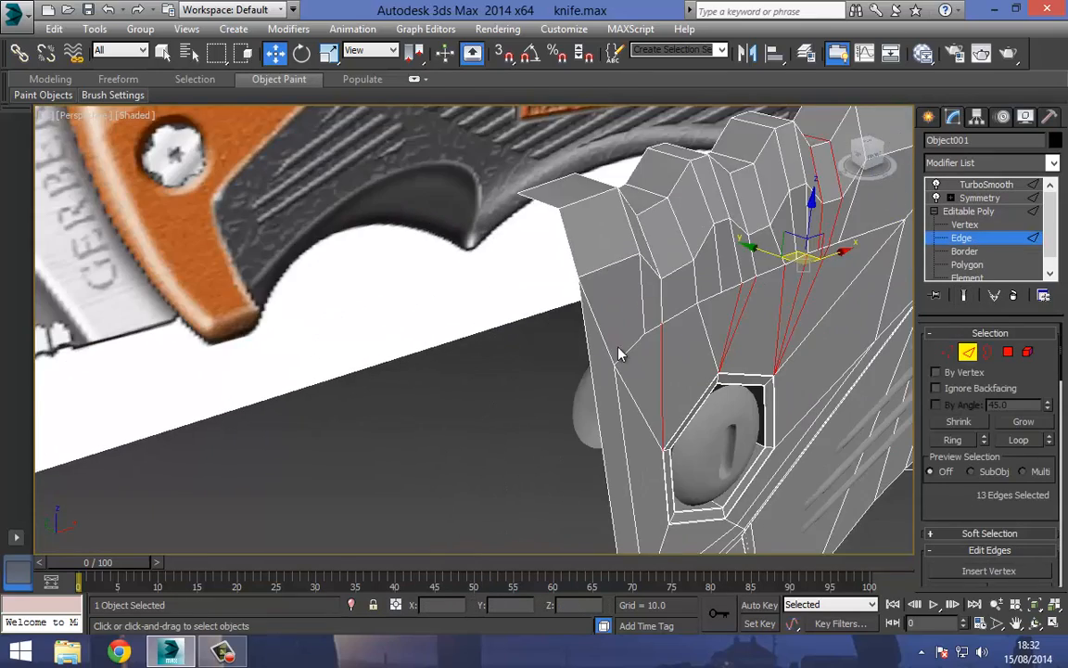
- Select the four lower open edges along the front end of the handle shell
scroll(601, 340, "up", 2)
left_click(602, 345)
scroll(579, 294, "up", 4)
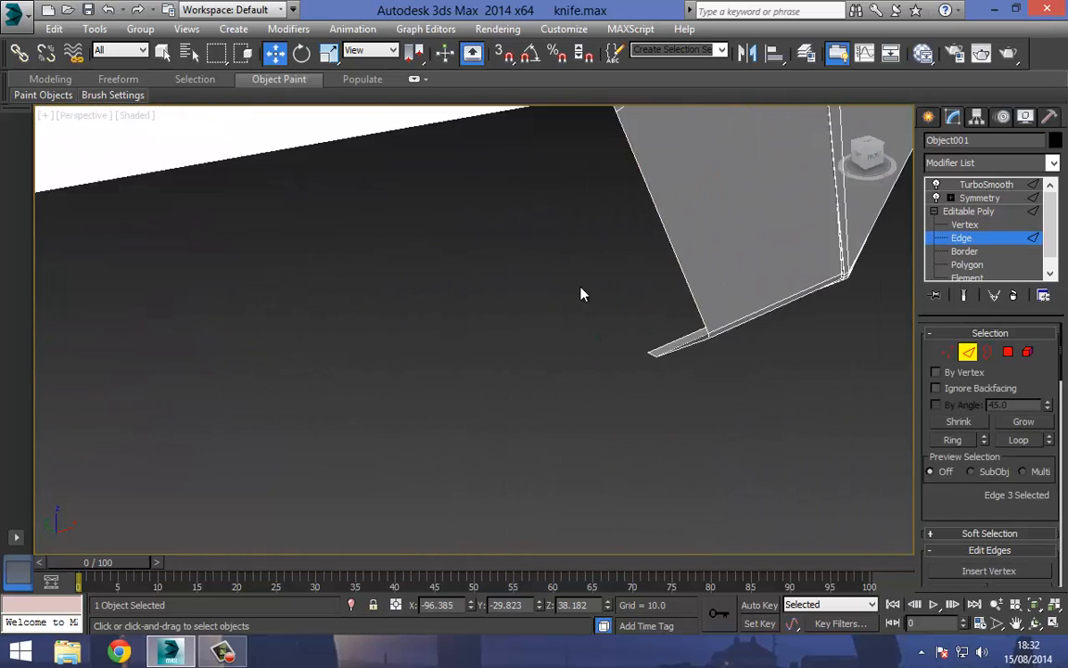
left_click(570, 249, "ctrl")
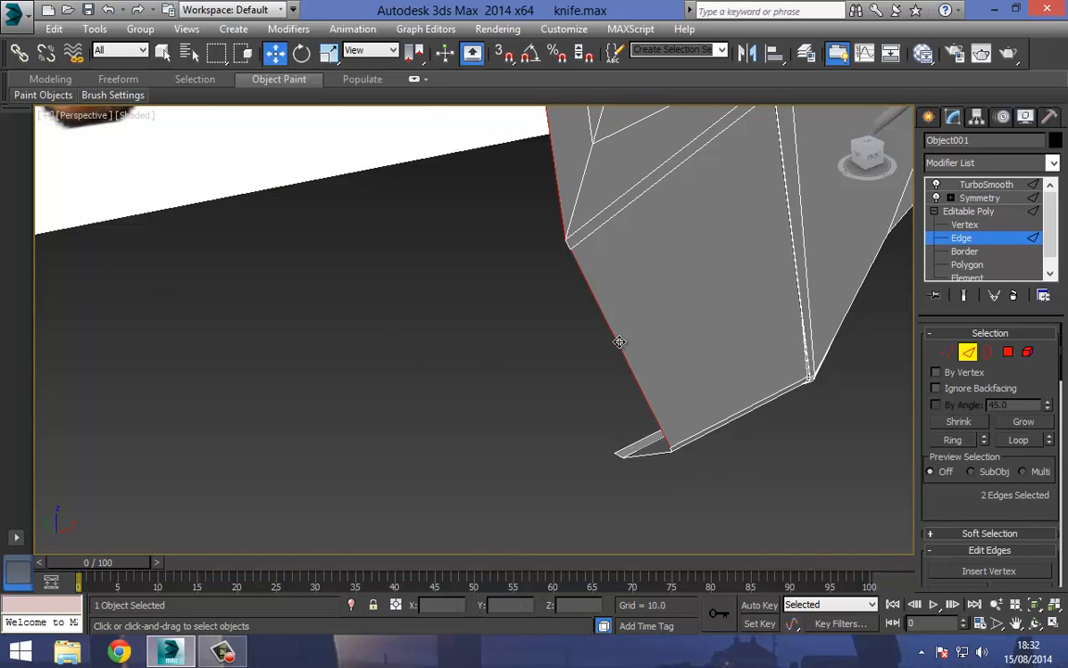
left_click(567, 246, "ctrl")
middle_click_drag(582, 347, 556, 297)
key("ctrl+r")
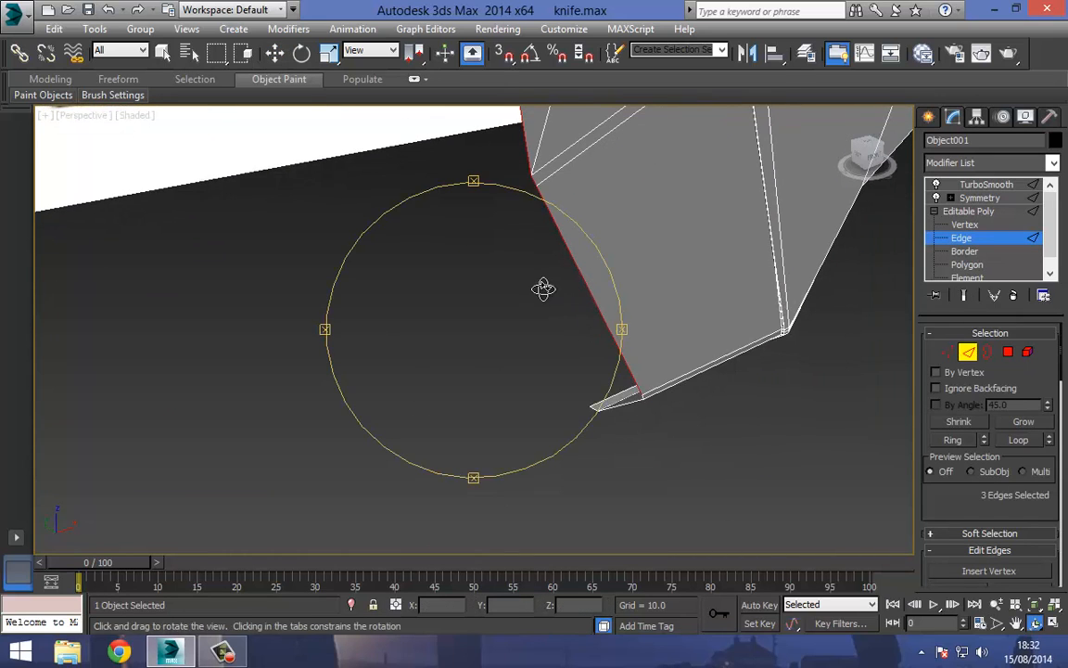
left_click_drag(543, 288, 399, 217)
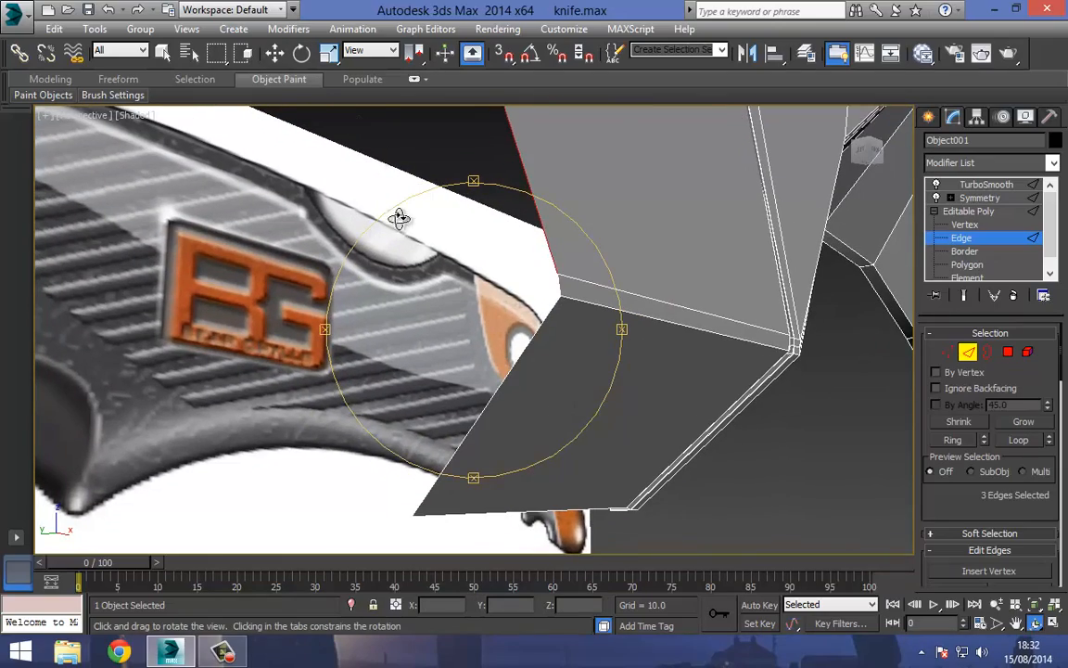
left_click(282, 53)
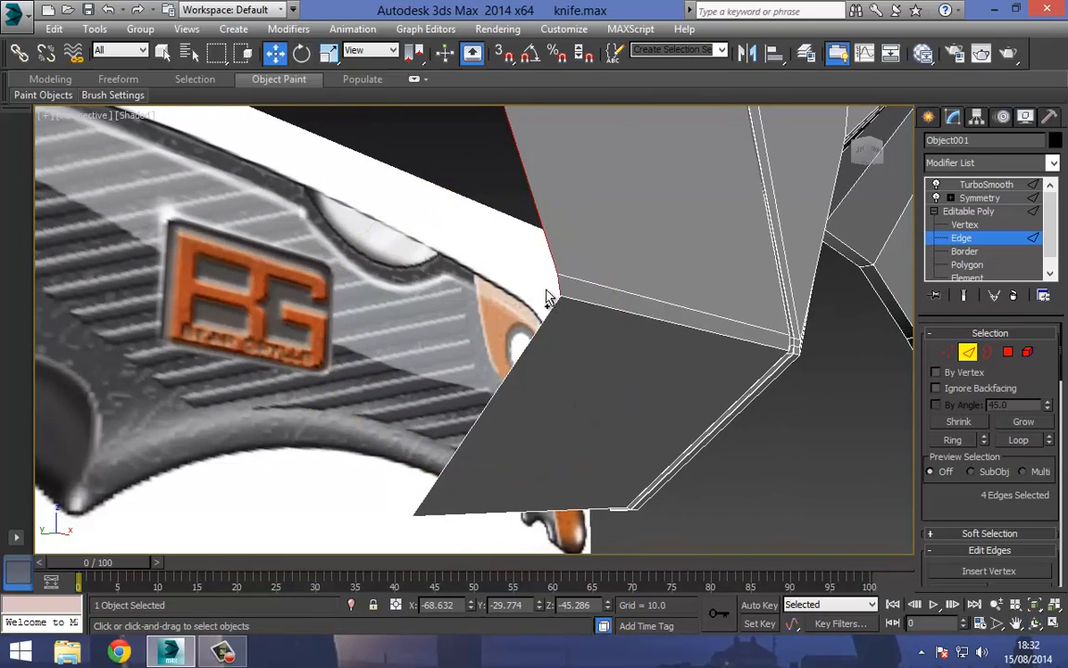
- Add the upper open edge near the first finger bump to the front-end edge selection, making five connected edges
scroll(509, 320, "down", 5)
middle_click_drag(477, 271, 471, 306)
key("ctrl+r")
left_click_drag(510, 316, 493, 203)
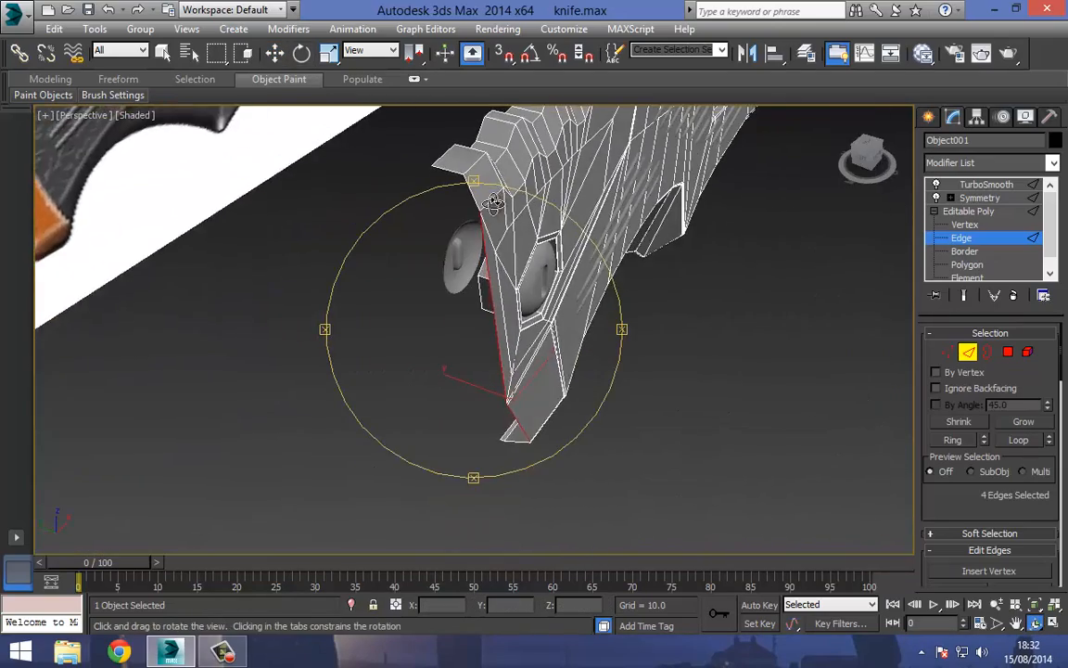
middle_click_drag(493, 203, 497, 306)
scroll(482, 287, "up", 4)
middle_click_drag(448, 214, 472, 285)
scroll(472, 286, "up", 4)
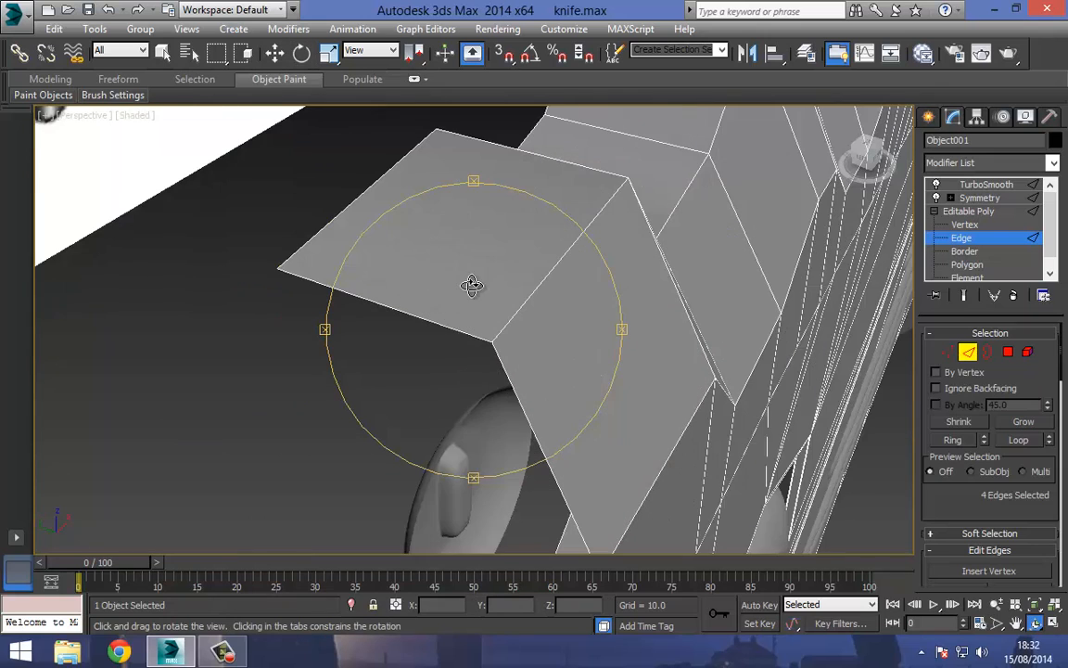
left_click(277, 53)
left_click(539, 450, "ctrl")
middle_click_drag(524, 445, 506, 313)
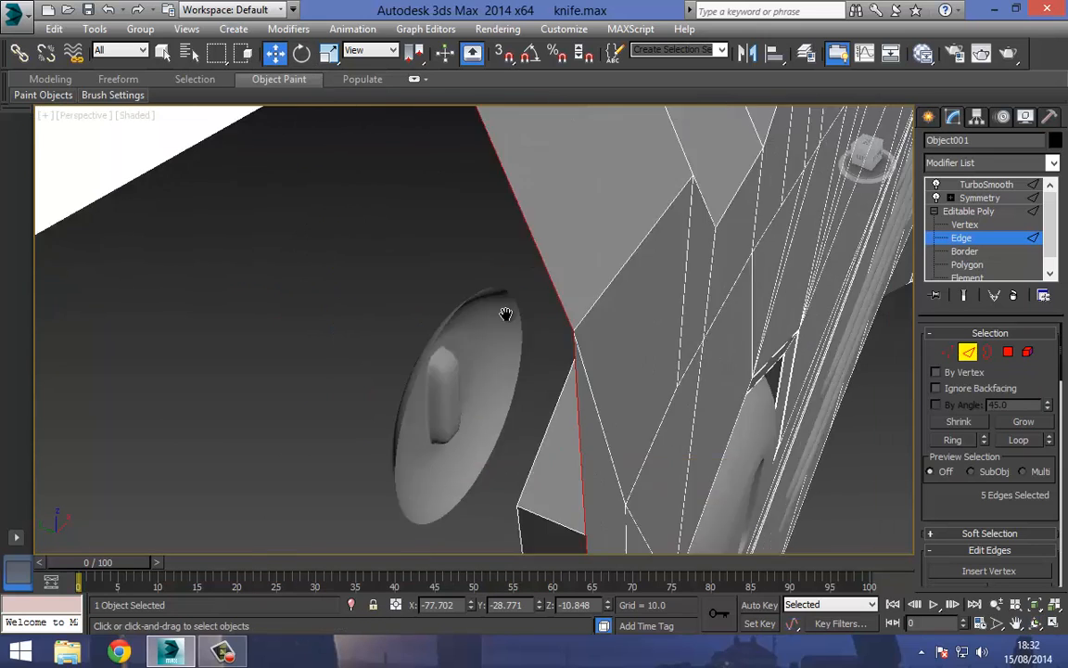
scroll(506, 313, "down", 5)
middle_click_drag(501, 399, 493, 292)
scroll(496, 336, "up", 4)
middle_click_drag(497, 337, 540, 390)
scroll(541, 388, "down", 4)
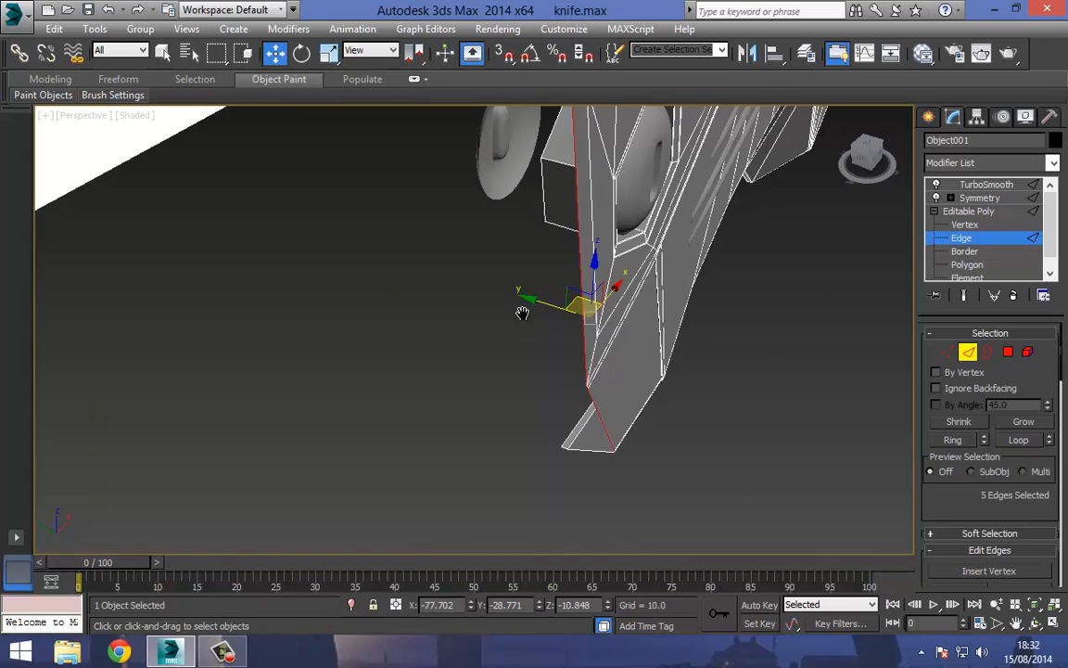
- Extend the five selected edges along Y into new faces, with the new edges flattened on Y and placed at Y 0
middle_click_drag(522, 310, 573, 404)
left_click_drag(553, 390, 443, 358)
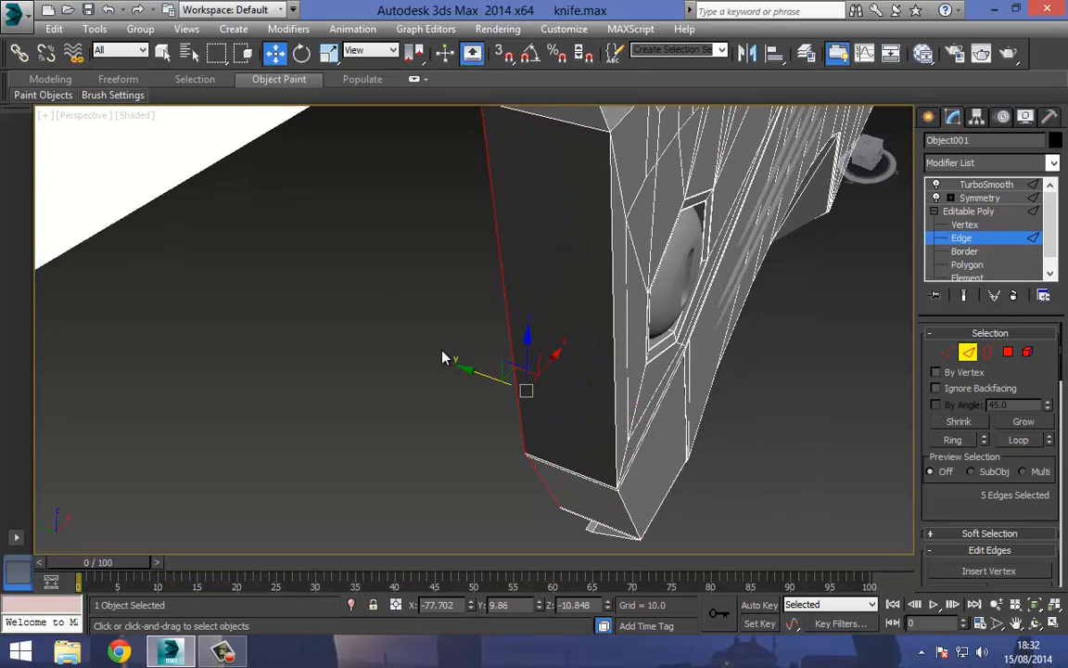
left_click(332, 54)
left_click_drag(607, 422, 904, 402)
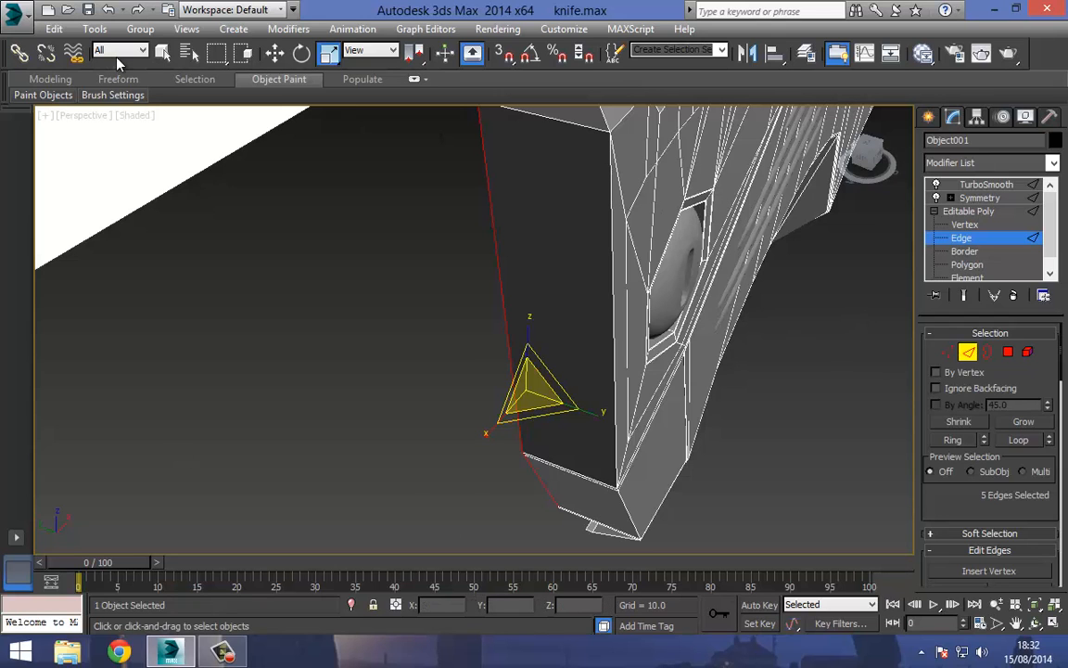
left_click(273, 54)
right_click(541, 605)
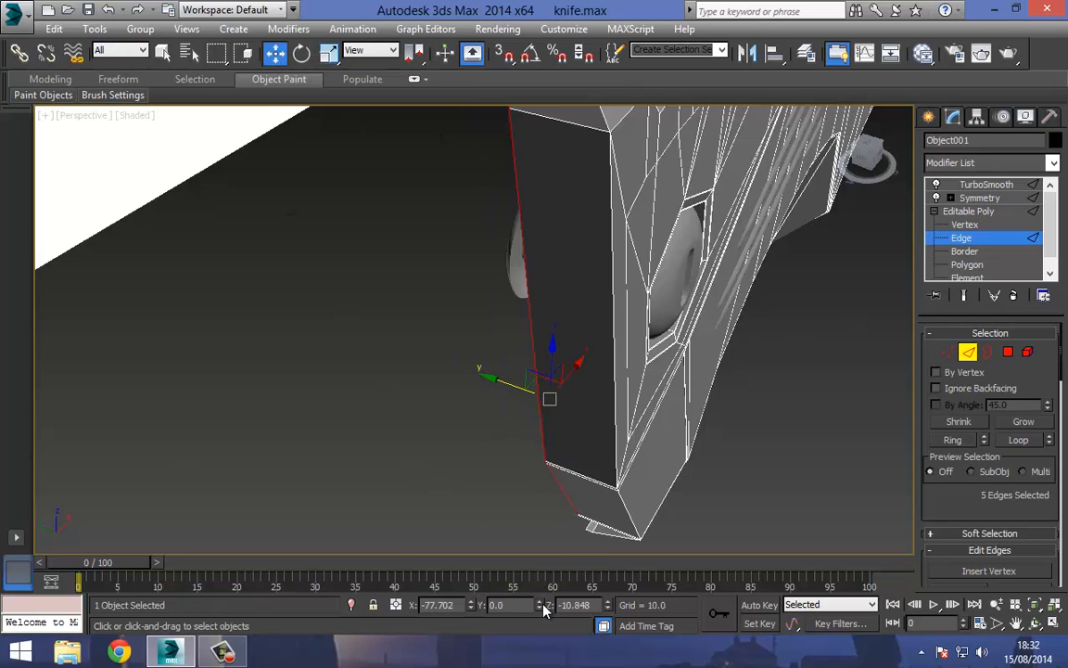
- Extend the inner edges into a second strip of front-end faces along Y, with their Y position set to 0
middle_click_drag(492, 436, 384, 282)
left_click(276, 57)
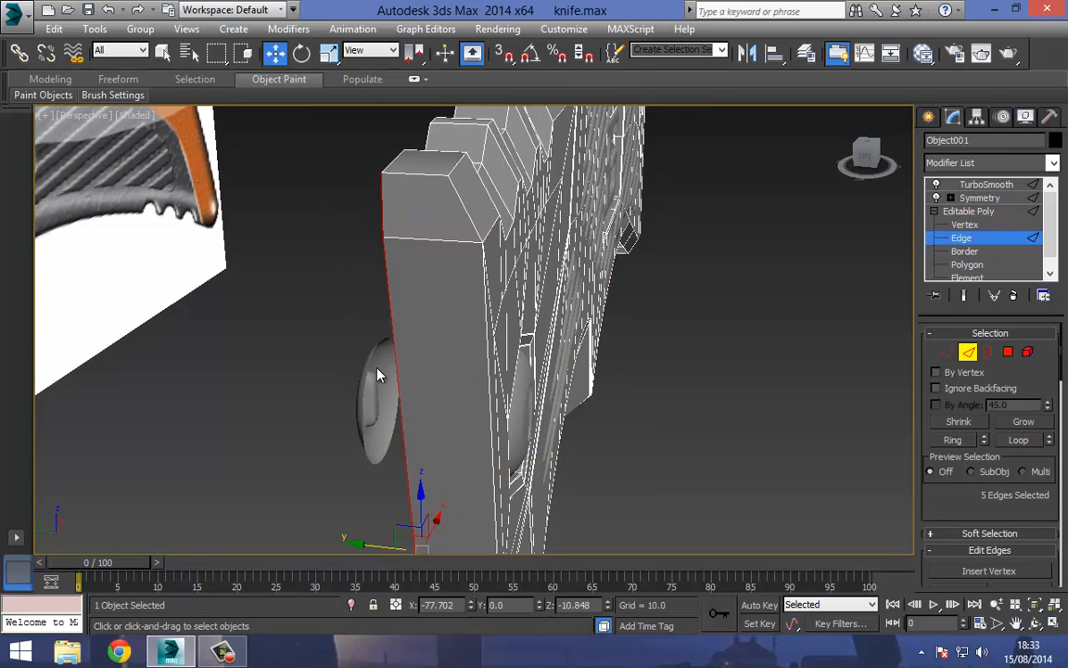
middle_click_drag(377, 375, 373, 304)
middle_click_drag(366, 478, 369, 521, "alt")
left_click_drag(400, 512, 379, 512)
right_click(540, 607)
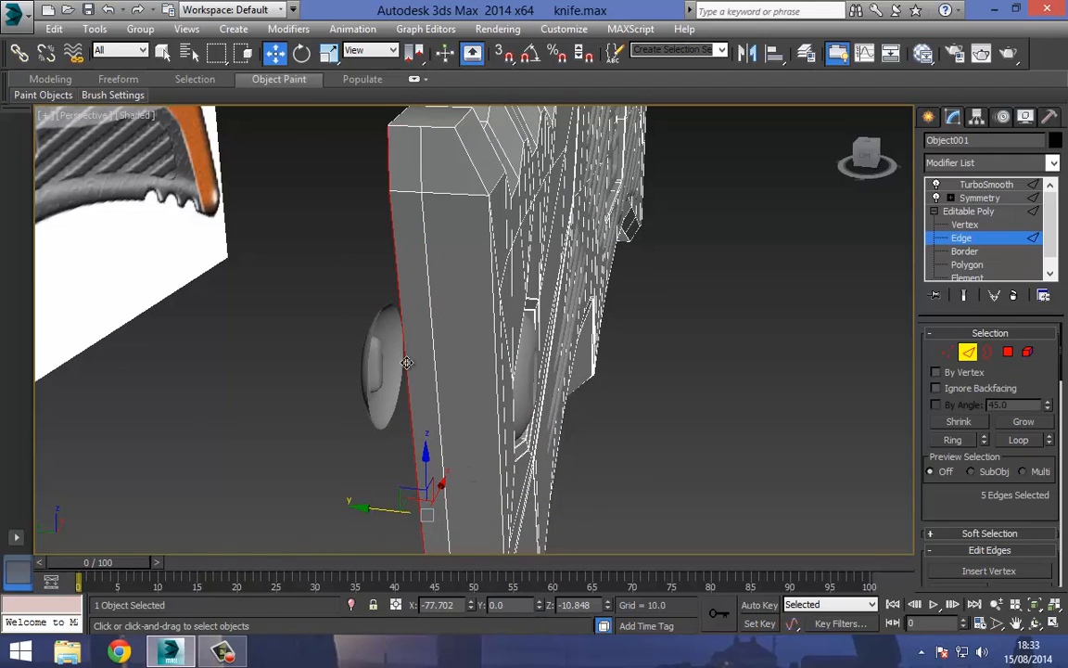
- In wireframe display, target-weld the middle vertex at the upper end of the front faces onto the neighbouring outer corner vertex
middle_click_drag(398, 360, 363, 369)
scroll(397, 420, "up", 3)
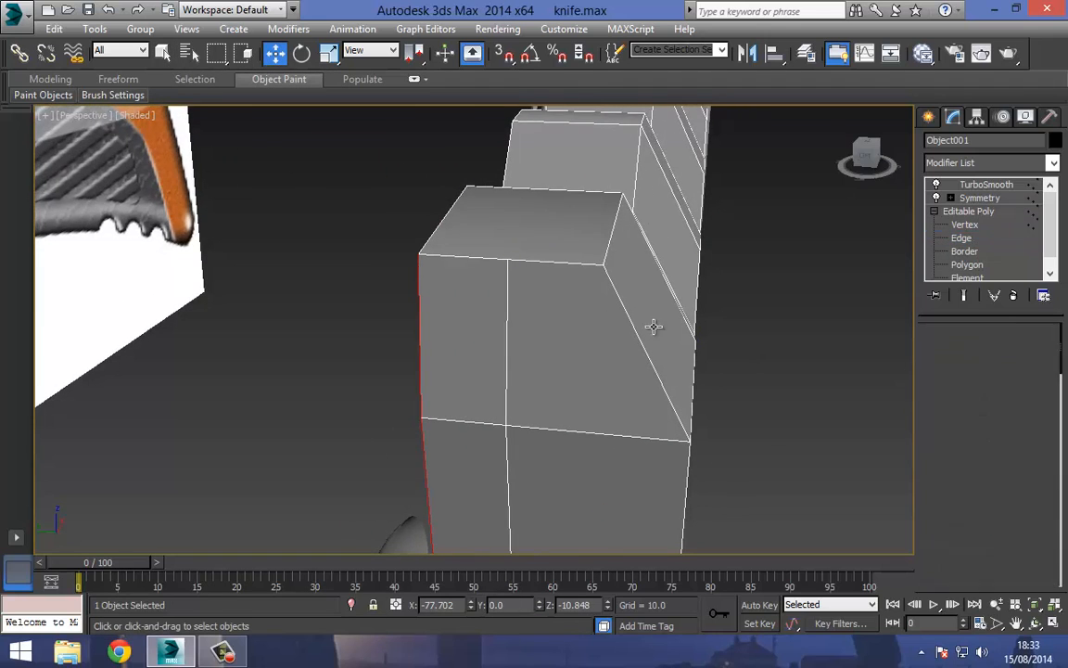
key("1")
key("F3")
right_click(501, 255)
left_click(468, 359)
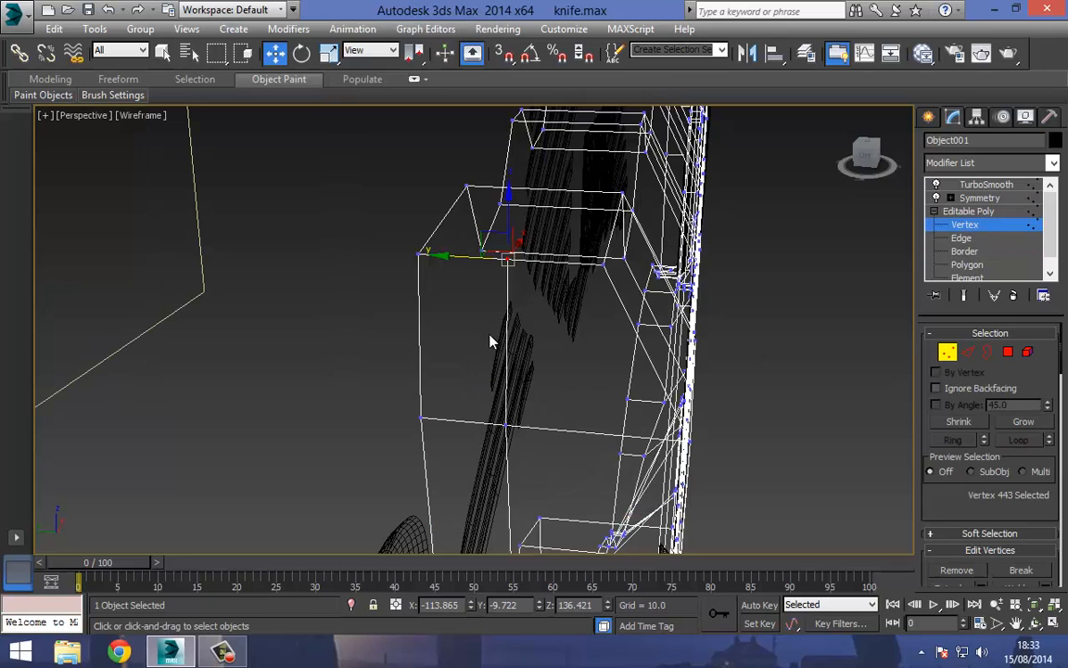
right_click(499, 267)
left_click(470, 382)
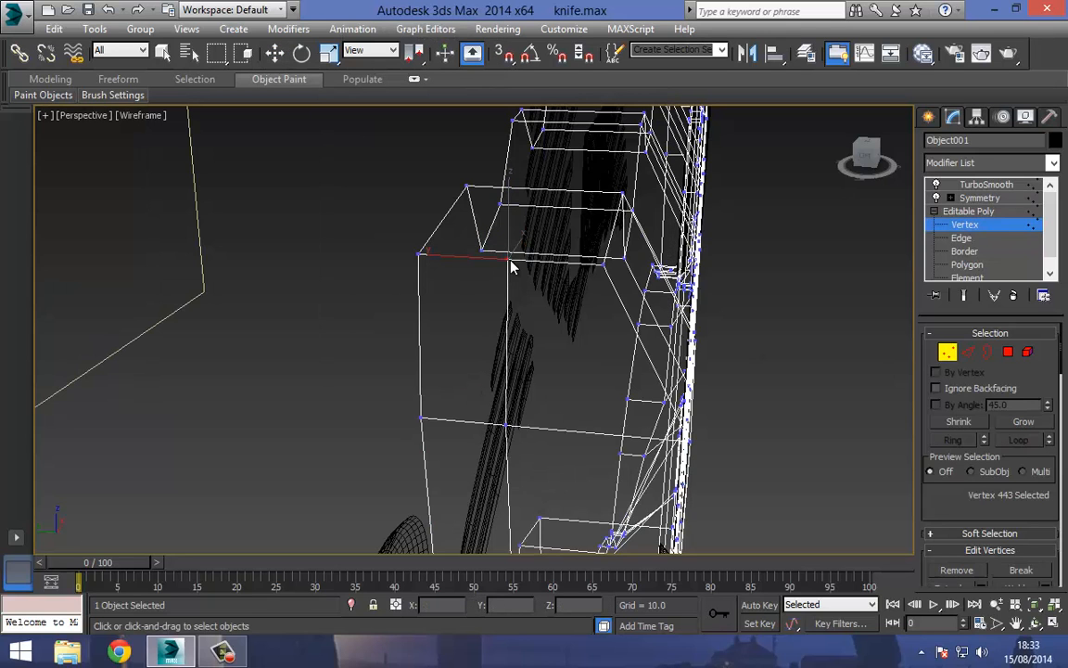
left_click(603, 265)
- Target-weld the two end vertices of the front faces at the handle's lower end onto the matching tip corner vertices
middle_click_drag(504, 481, 498, 314)
scroll(498, 315, "down", 5)
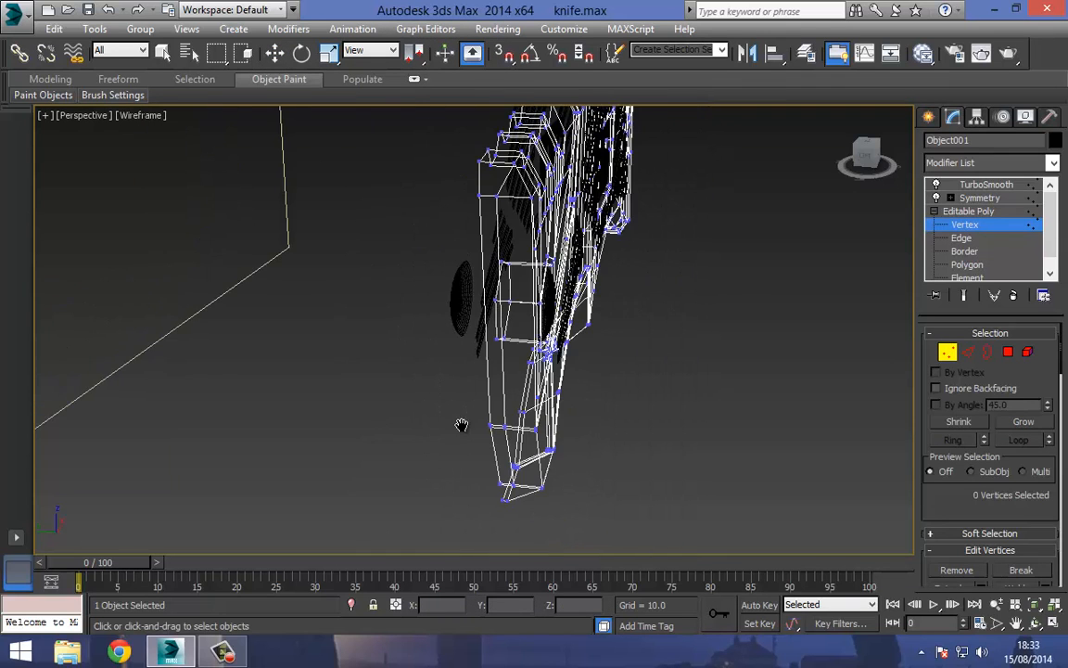
middle_click_drag(463, 426, 455, 283)
scroll(456, 283, "up", 5)
middle_click_drag(504, 444, 452, 299)
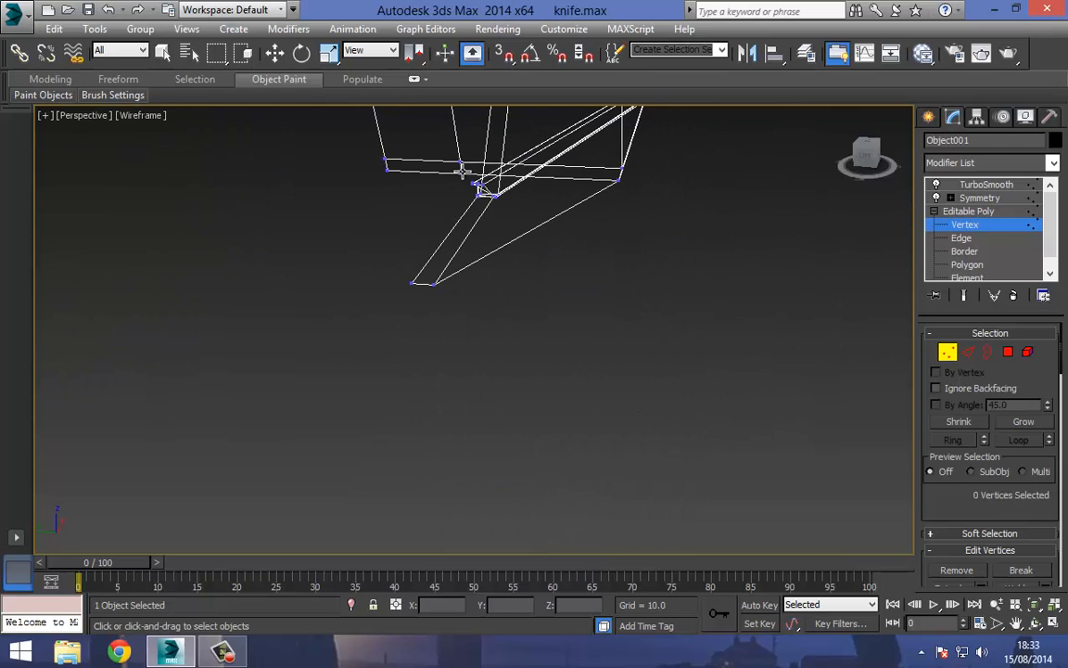
left_click(435, 282)
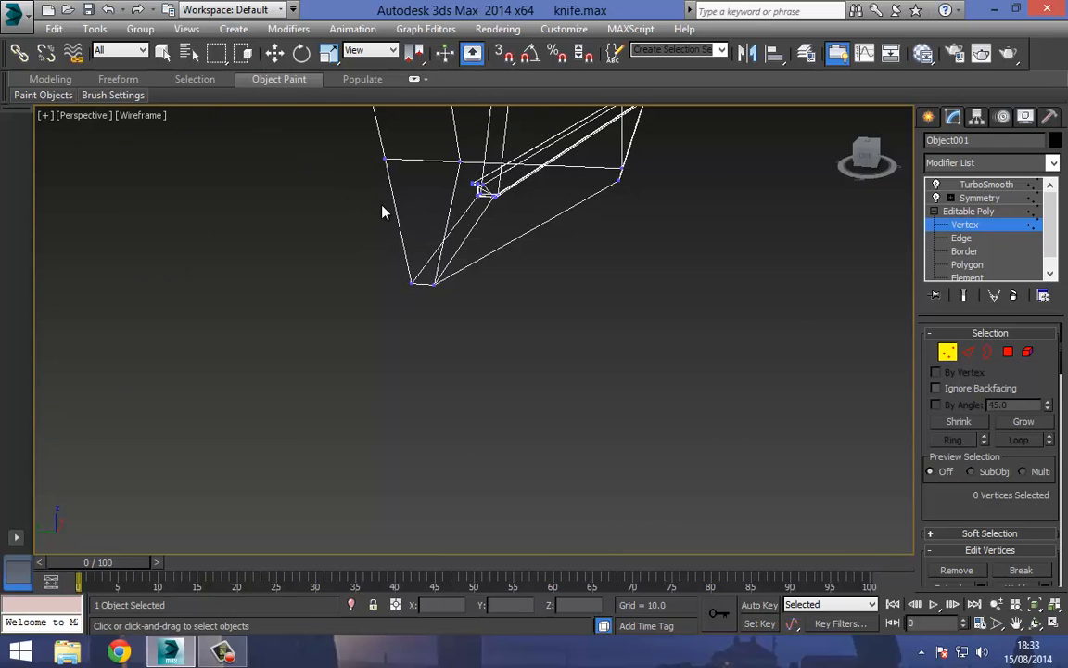
- Move the two front-edge vertices above the lower tip down the slanted edge to about X -31, Z -121.4, near the tip corner
middle_click_drag(382, 213, 199, 271)
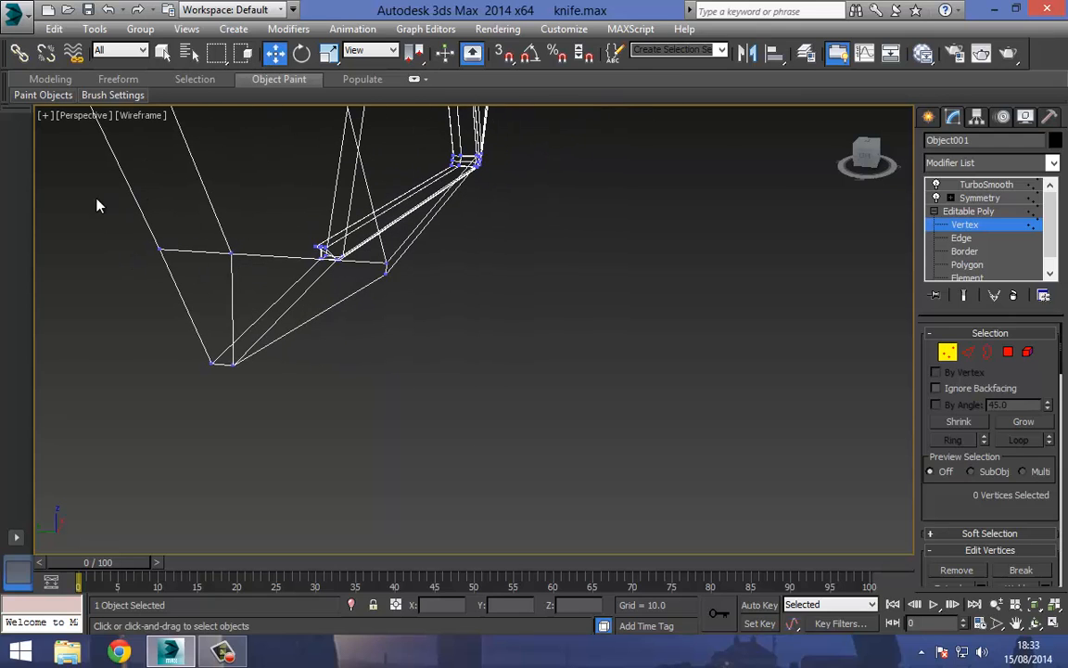
left_click_drag(251, 262, 266, 276)
left_click_drag(192, 195, 234, 301)
middle_click_drag(310, 291, 267, 100, "alt")
left_click(271, 63)
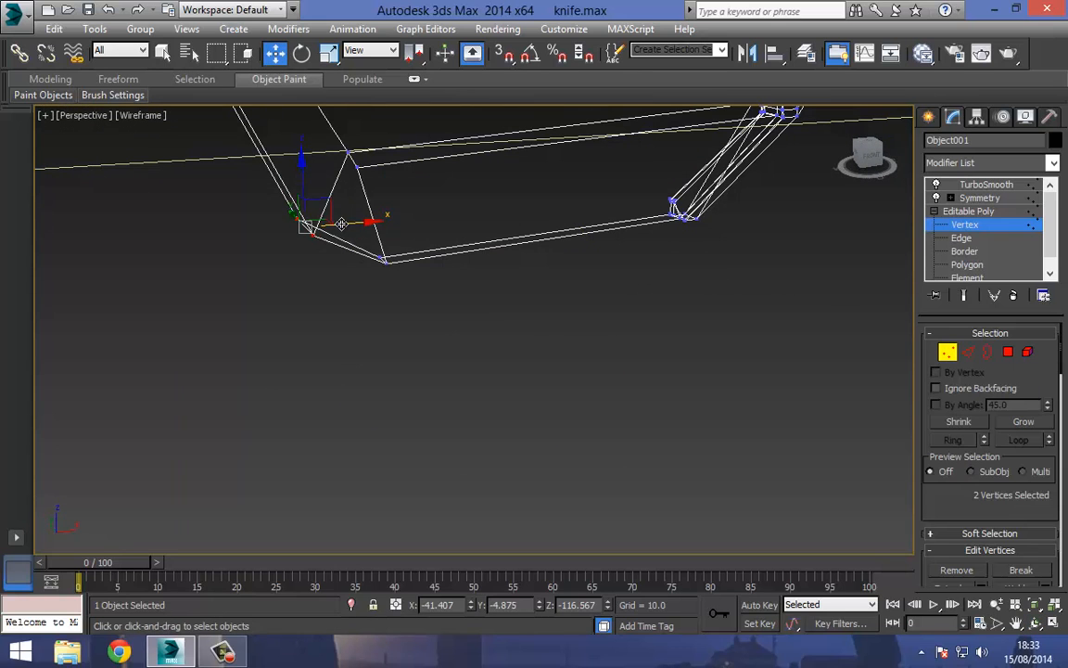
left_click_drag(339, 223, 387, 223)
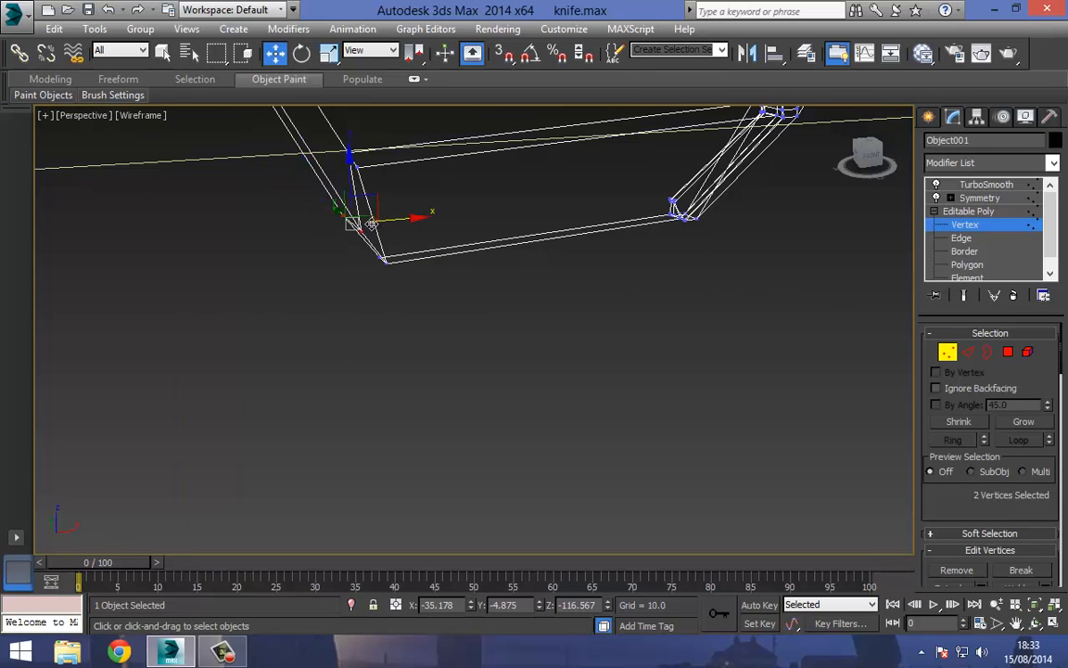
key("f")
scroll(399, 269, "up", 6)
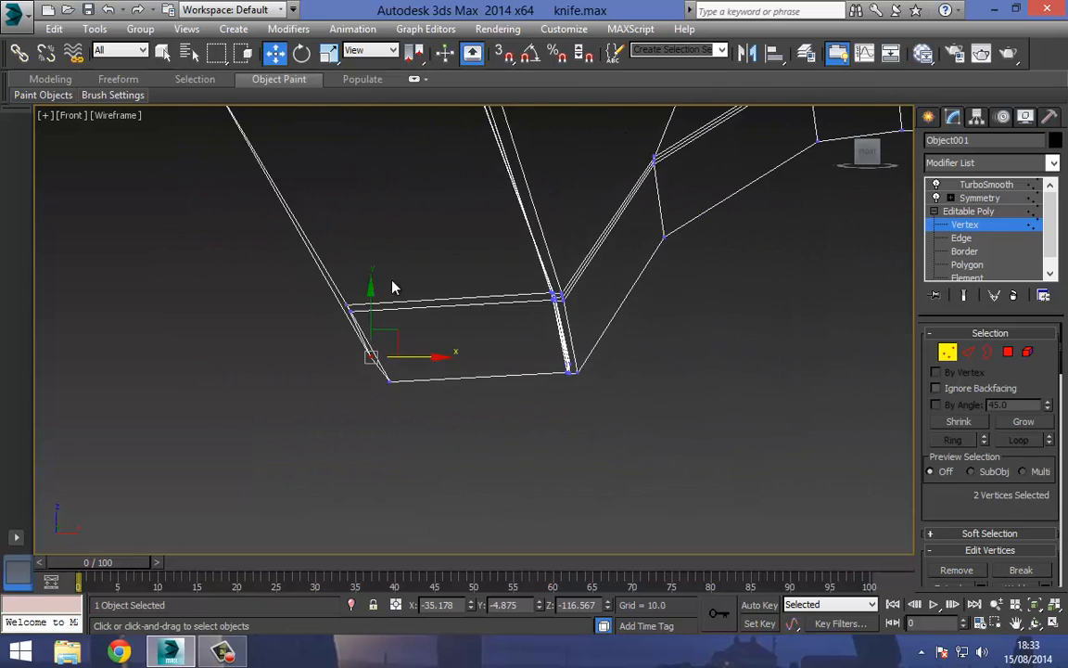
scroll(393, 287, "up", 4)
left_click_drag(358, 260, 414, 323)
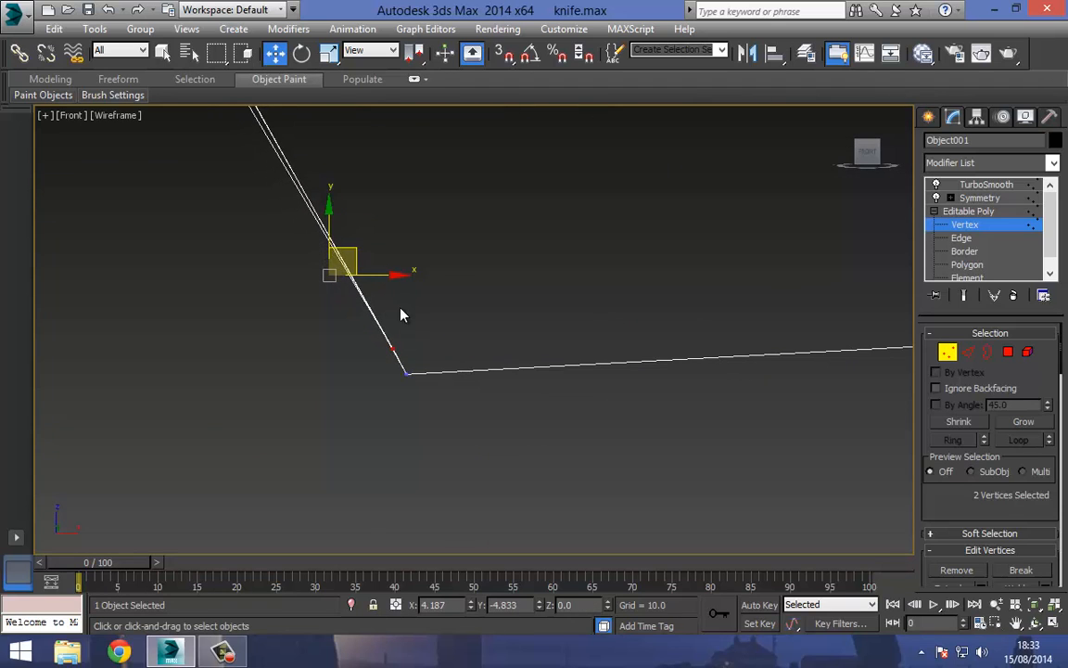
- Examine the TurboSmooth result on the handle's front end in shaded perspective, with the handle deselected
scroll(399, 314, "down", 10)
key("F3")
mouse_move(389, 279)
middle_mouse_down()
mouse_move(395, 318)
mouse_move(448, 344)
mouse_move(436, 260)
mouse_move(482, 279)
mouse_move(352, 317)
mouse_move(445, 399)
mouse_move(478, 368)
mouse_move(446, 287)
mouse_move(441, 306)
mouse_move(420, 281)
mouse_move(426, 299)
mouse_move(472, 281)
mouse_move(475, 297)
mouse_move(446, 293)
mouse_move(428, 259)
mouse_move(414, 303)
mouse_move(410, 293)
mouse_move(434, 291)
mouse_move(429, 343)
mouse_move(389, 297)
middle_mouse_up()
key("p")
left_click(969, 212)
left_click(978, 187)
left_click(732, 399)
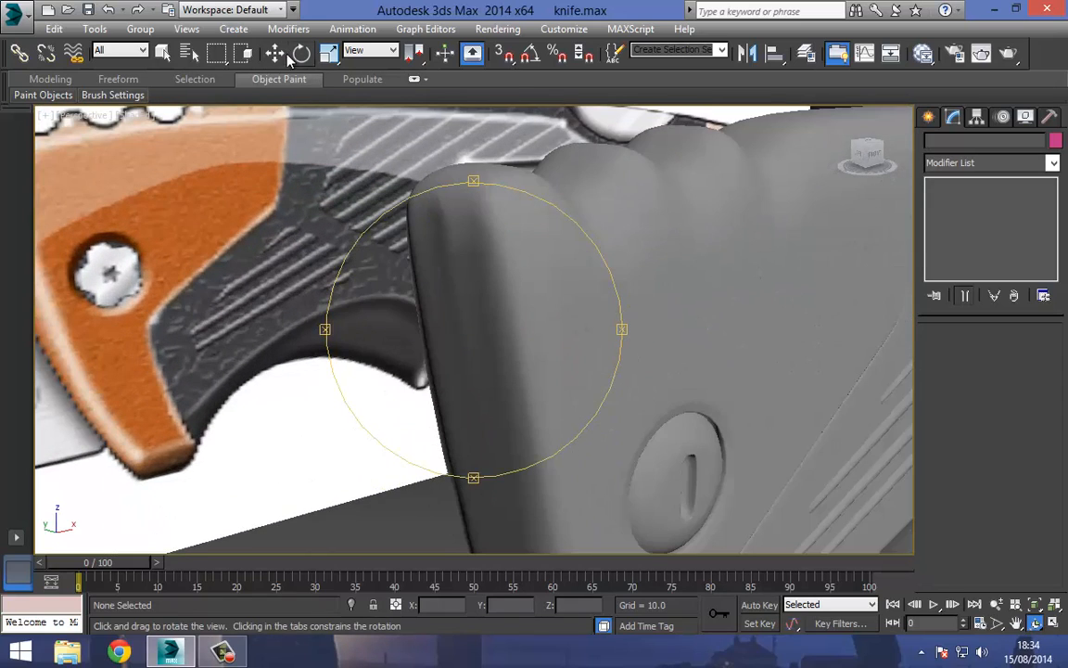
- Move the middle vertex of the upper front row outward along Y, and set the adjacent centreline vertex's Y position to 0
left_click(275, 53)
left_click(444, 239)
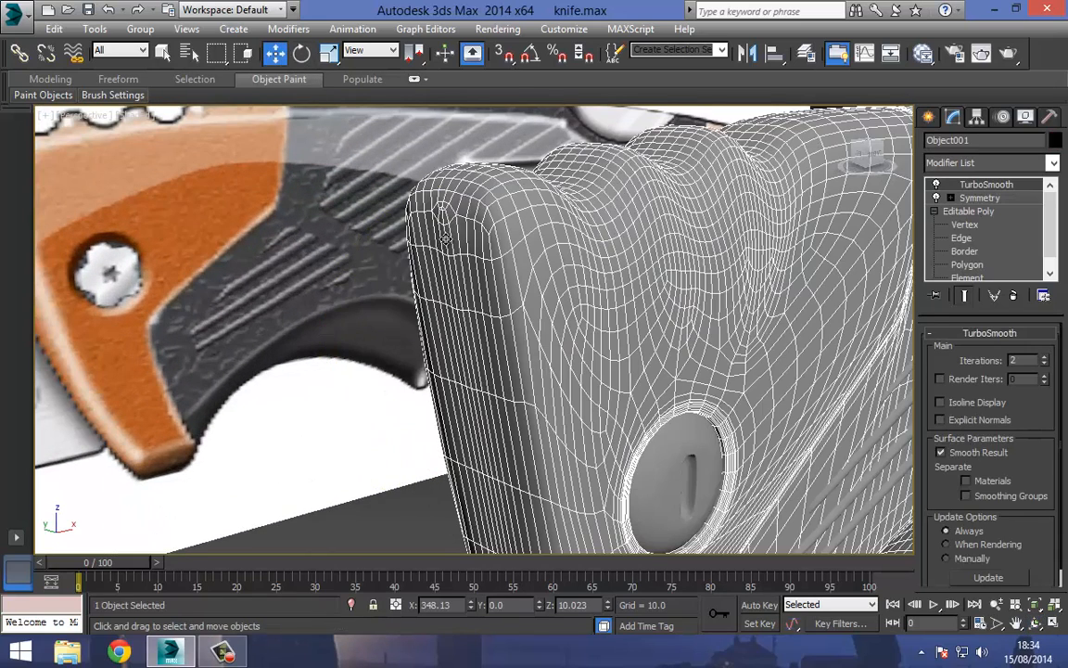
left_click(974, 225)
scroll(484, 277, "up", 3)
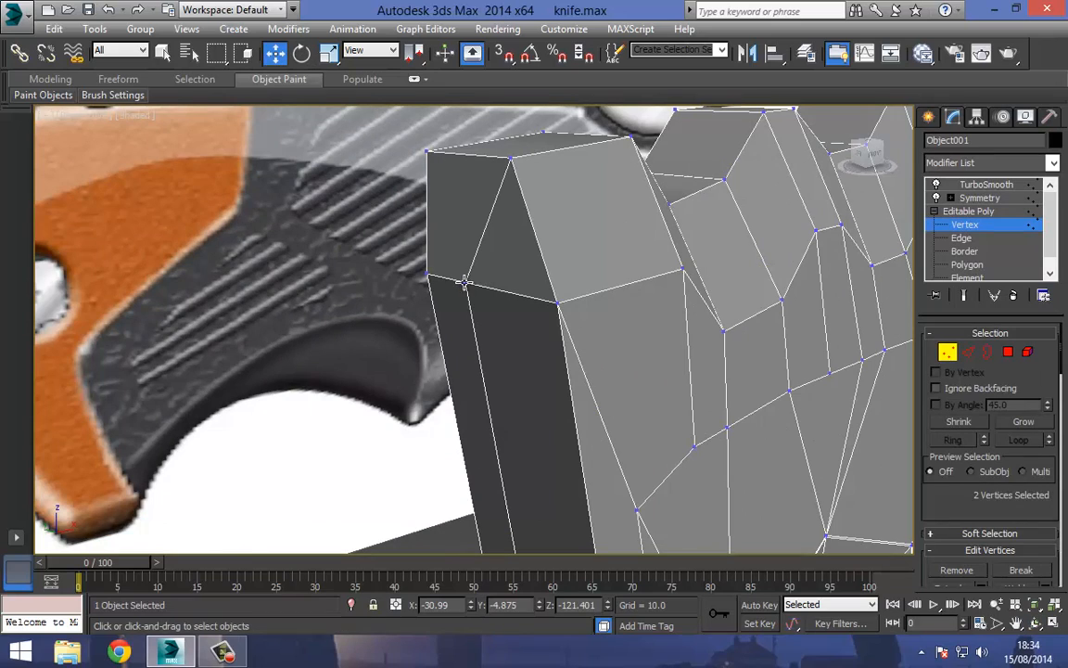
left_click(466, 282)
left_click_drag(447, 280, 408, 272)
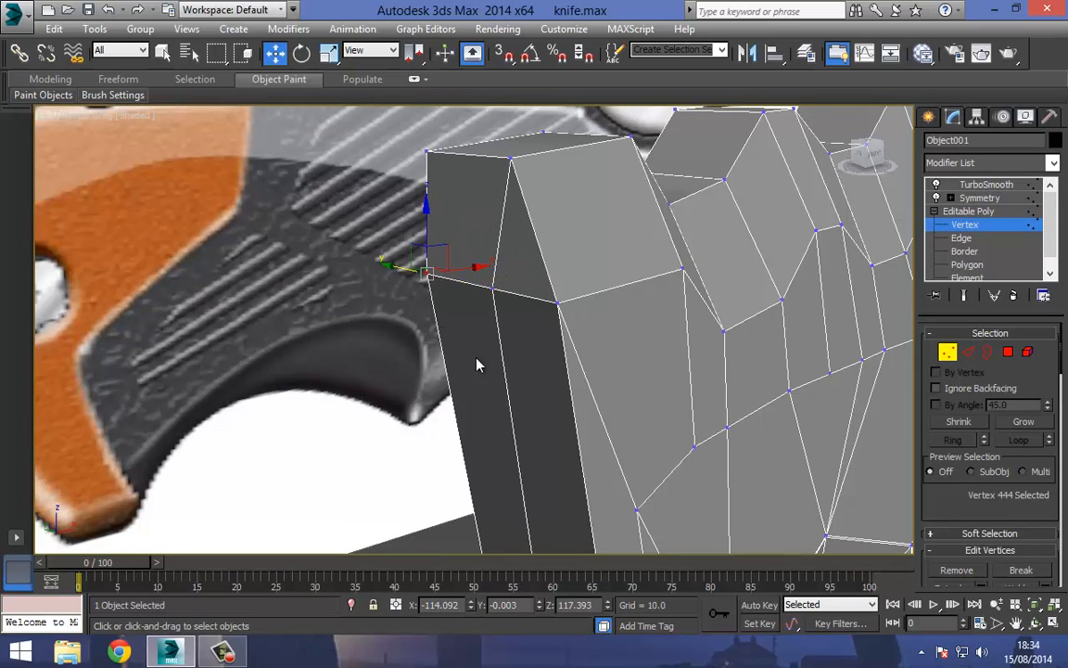
right_click(538, 605)
- Set the Y position of the two centreline vertices at the lower bend of the front edge to 0
middle_click_drag(399, 336, 397, 204)
scroll(418, 341, "down", 3)
middle_click_drag(438, 404, 439, 346)
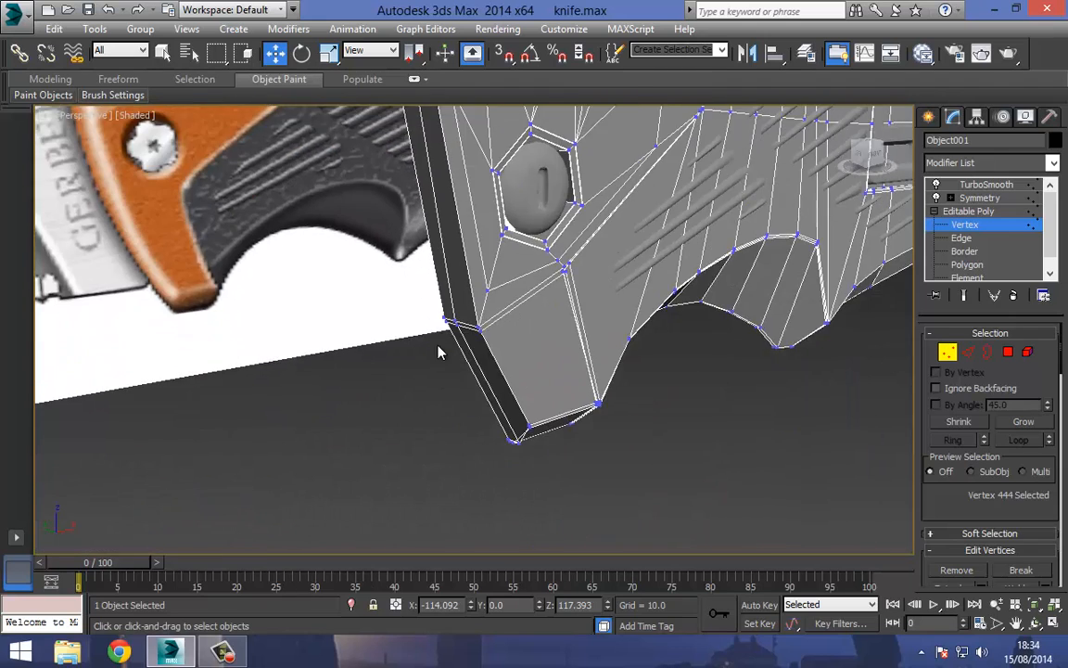
scroll(440, 352, "up", 4)
left_click_drag(448, 238, 470, 269)
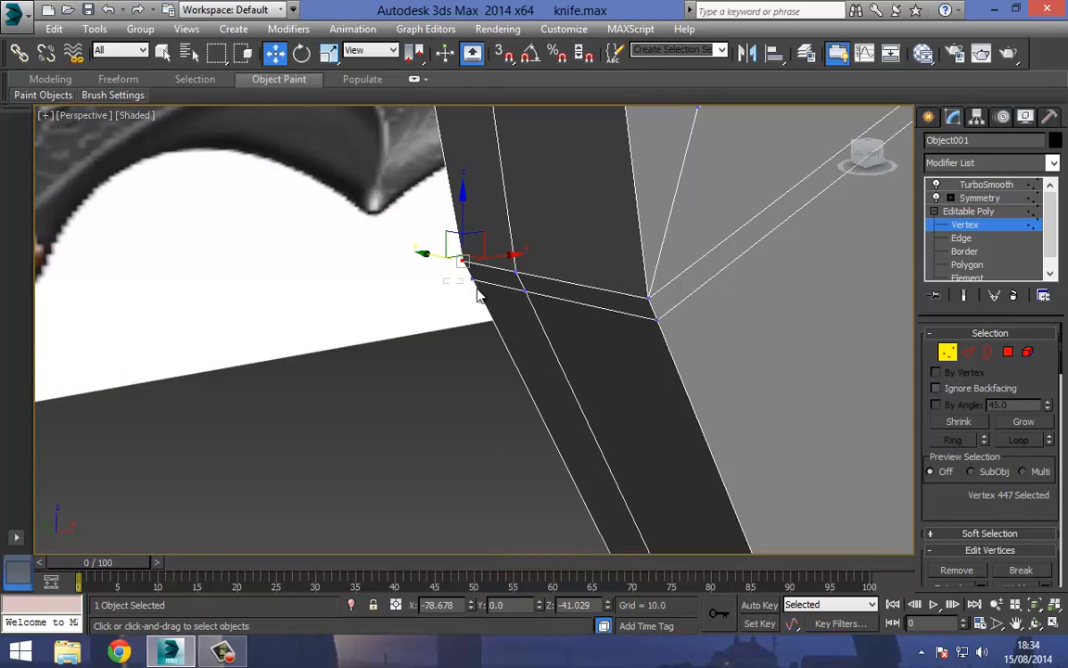
left_click_drag(477, 288, 484, 313)
right_click(539, 606)
- Set the Y position of the two centreline vertices at the handle's lower front tip to 0
middle_click_drag(438, 426, 446, 204)
scroll(469, 371, "down", 3)
middle_click_drag(482, 403, 501, 336)
scroll(564, 292, "up", 2)
middle_click_drag(569, 264, 593, 288)
scroll(593, 271, "up", 2)
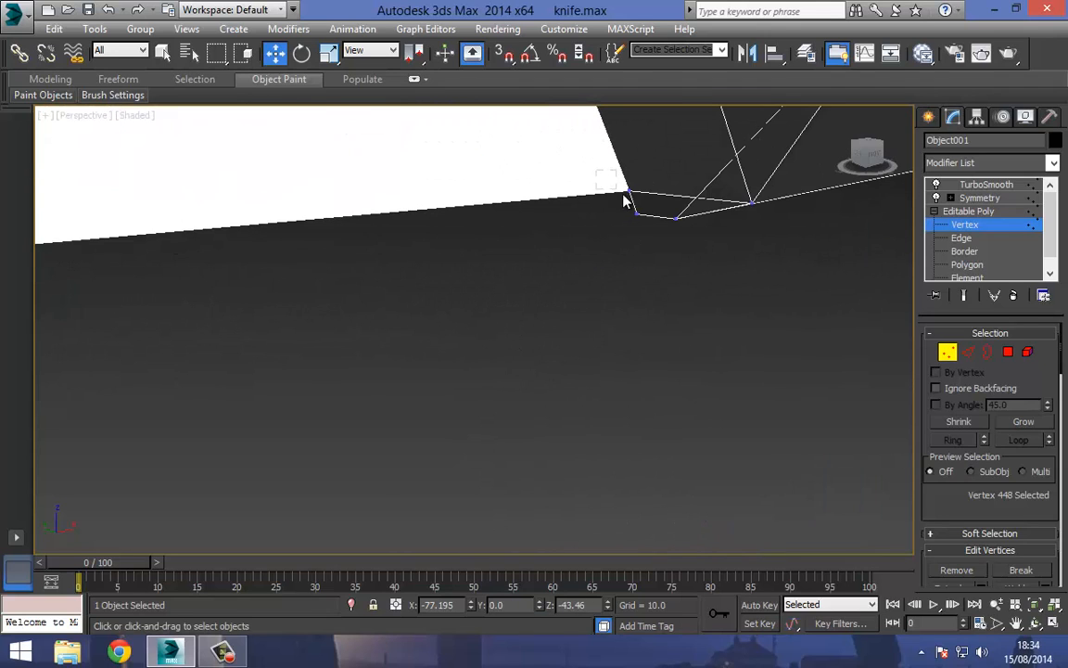
right_click(540, 606)
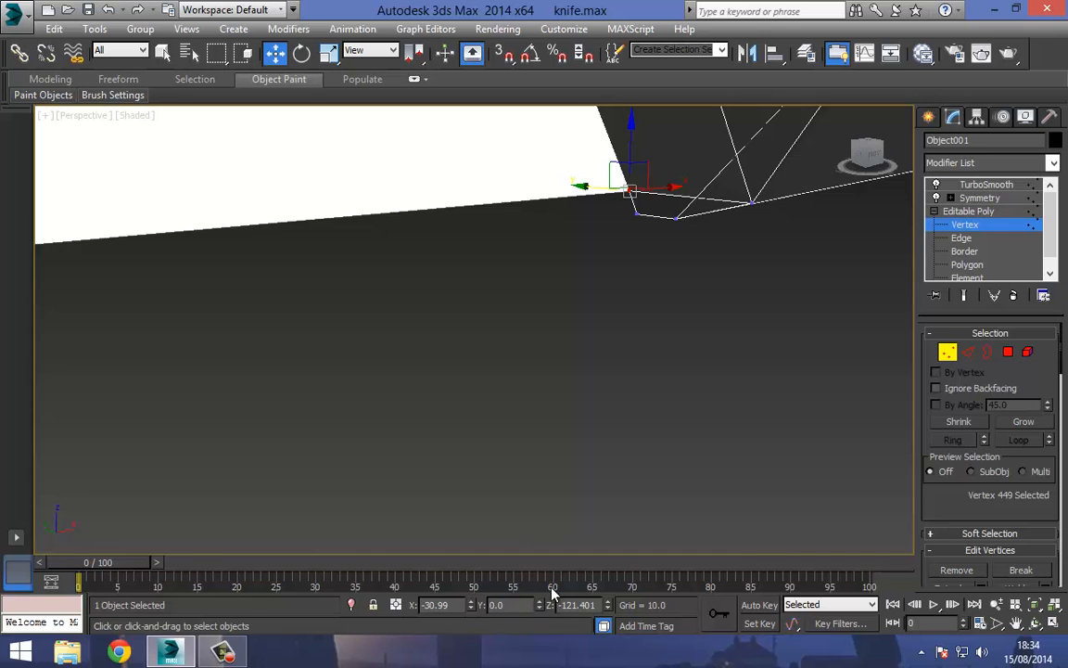
left_click(637, 214)
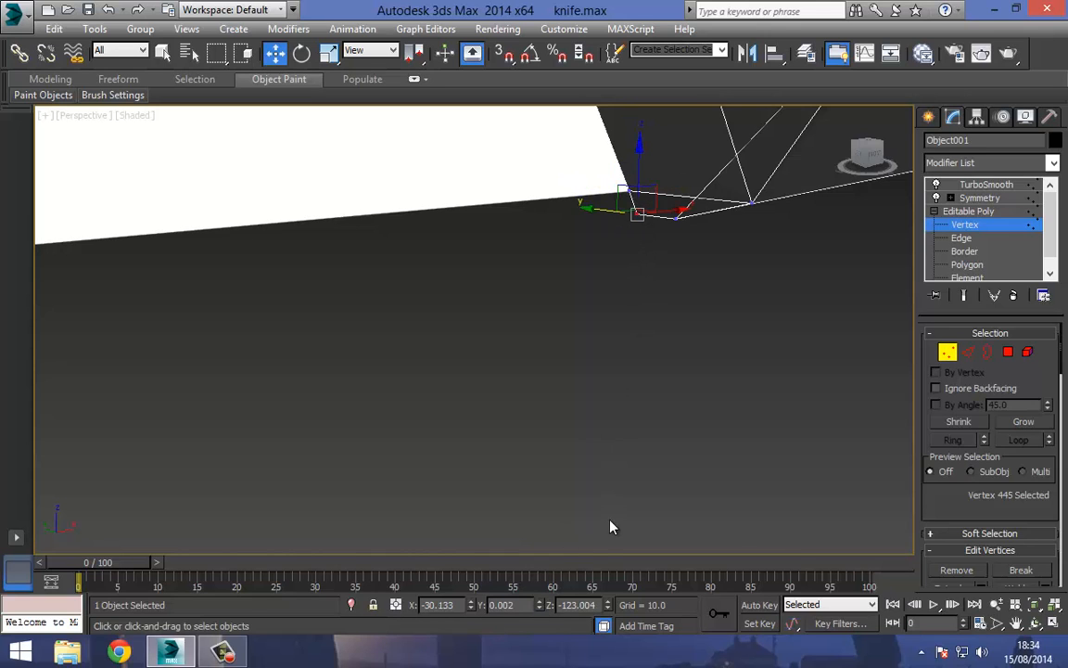
right_click(540, 610)
- Move the vertex just above the lower tip along Y to about -3.6, in line with the tip vertex beneath it
middle_click_drag(553, 546, 413, 374)
key("ctrl+r")
mouse_move(541, 269)
left_mouse_down()
mouse_move(580, 253)
mouse_move(547, 260)
left_mouse_up()
left_click(274, 53)
left_click(572, 393)
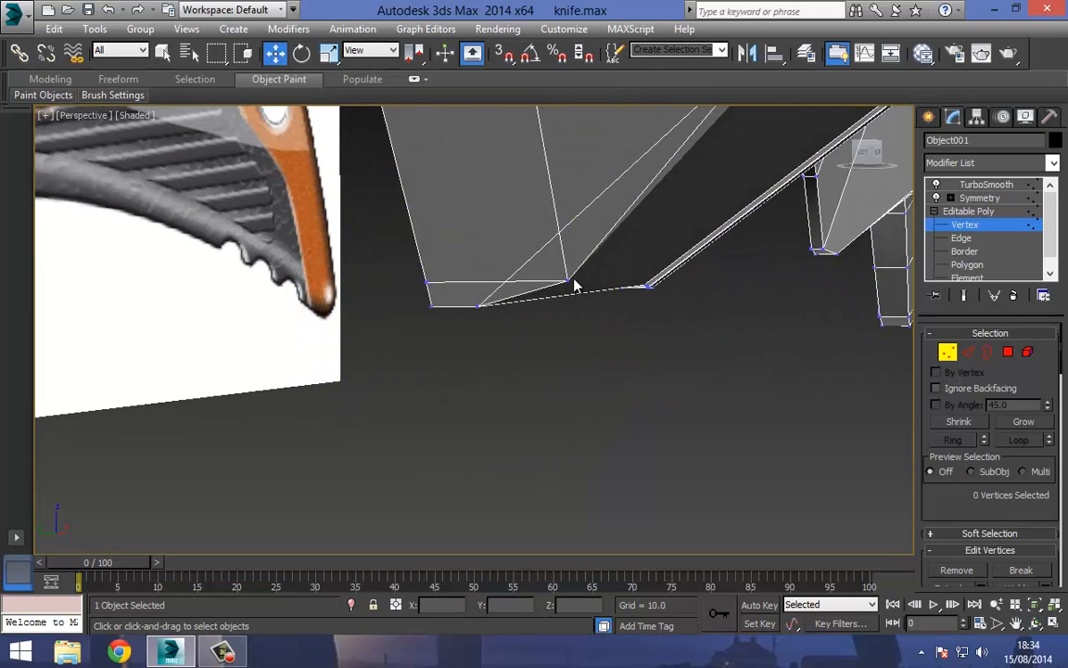
left_click(568, 279)
left_click_drag(551, 257, 461, 253)
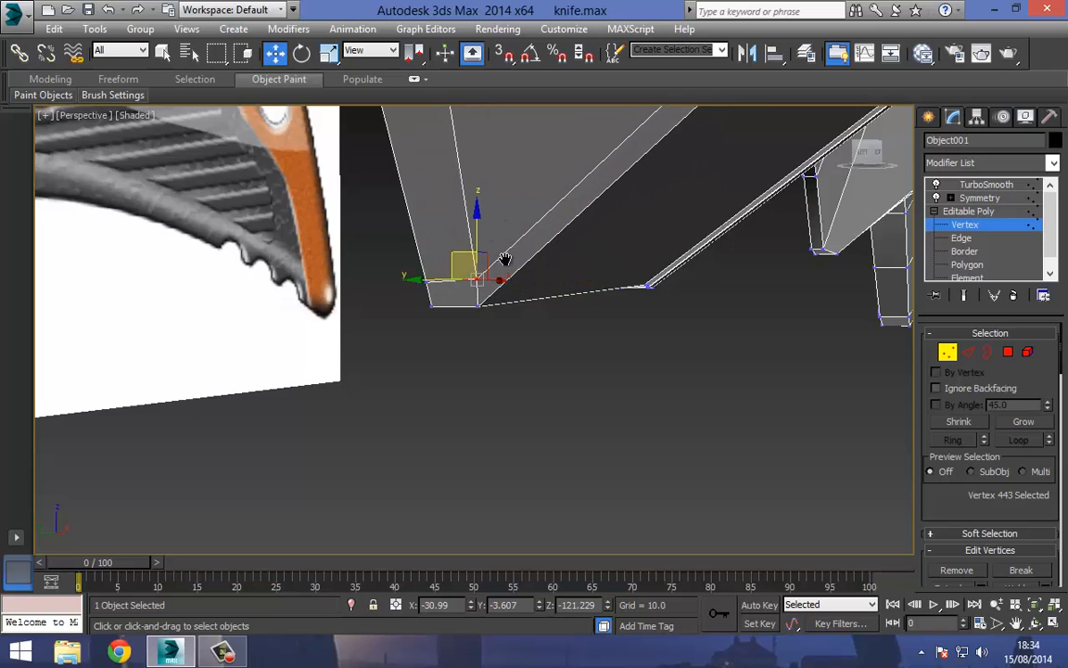
- Examine the smoothed front faces with TurboSmooth shown and the handle deselected, from the upper end to the lower tip
scroll(501, 232, "down", 3)
scroll(501, 232, "up", 8)
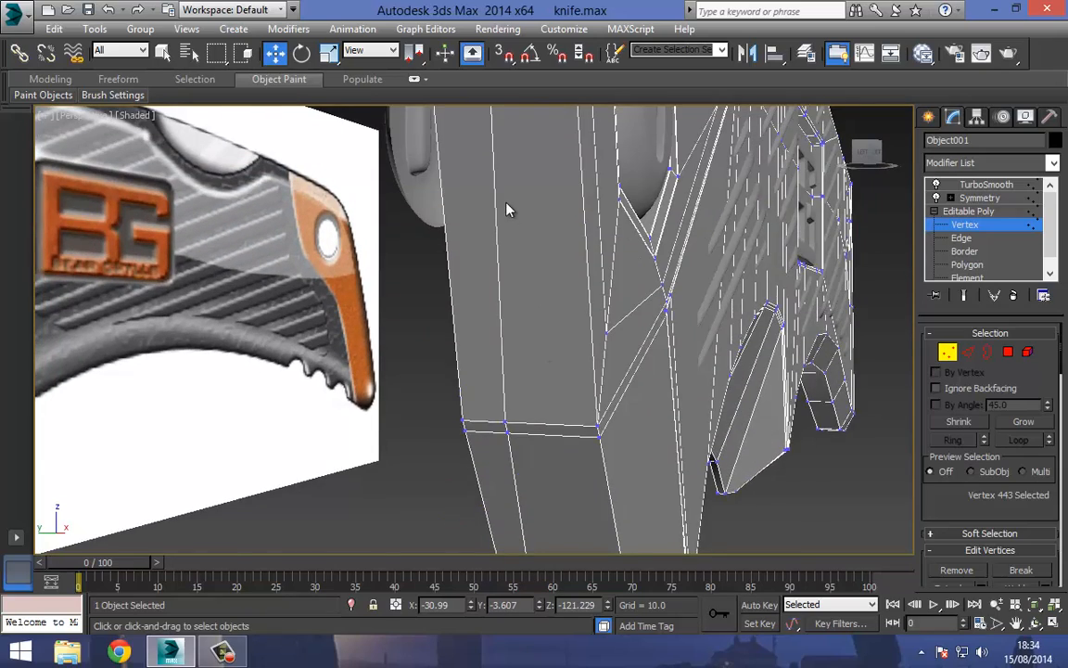
middle_click_drag(508, 209, 532, 529)
scroll(554, 387, "up", 2)
middle_click_drag(563, 386, 537, 357)
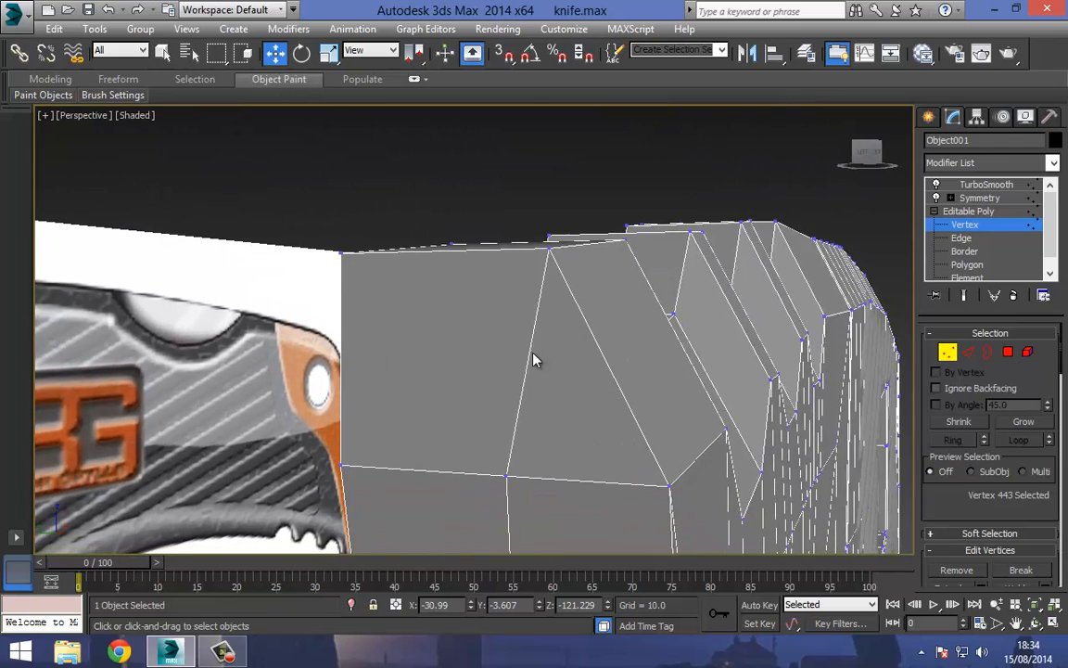
scroll(537, 357, "down", 2)
left_click(971, 211)
left_click(986, 184)
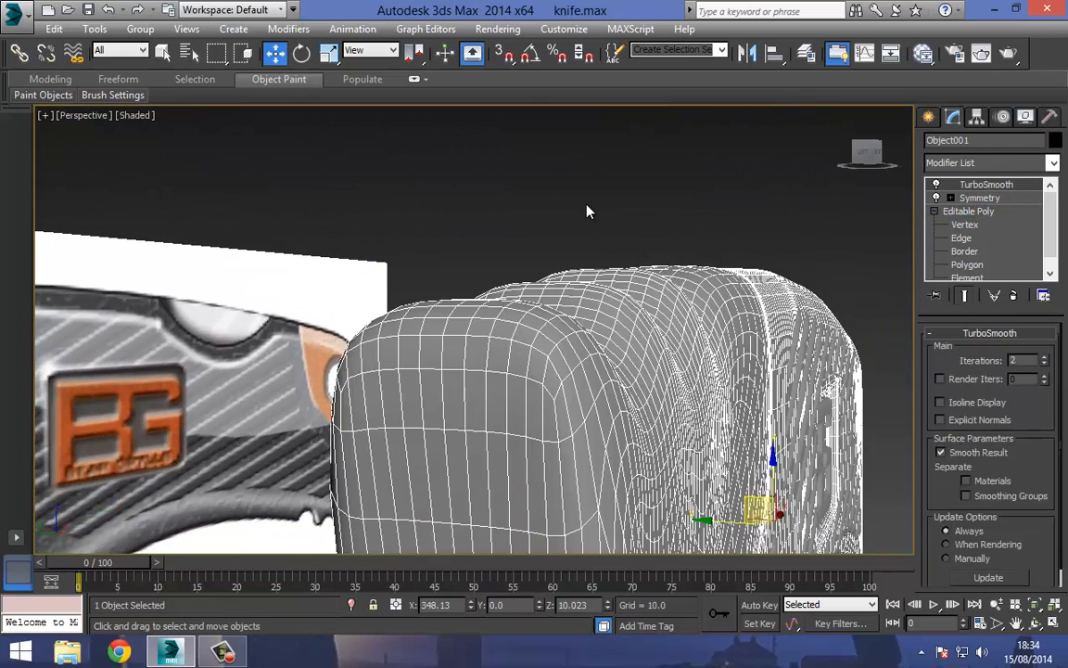
left_click(535, 217)
scroll(533, 223, "down", 3)
key("ctrl+r")
left_click_drag(558, 305, 468, 291)
left_click(274, 53)
- In the front view, select the lower row of three vertices at the front bend and move it down along the handle's edge
left_click(486, 271)
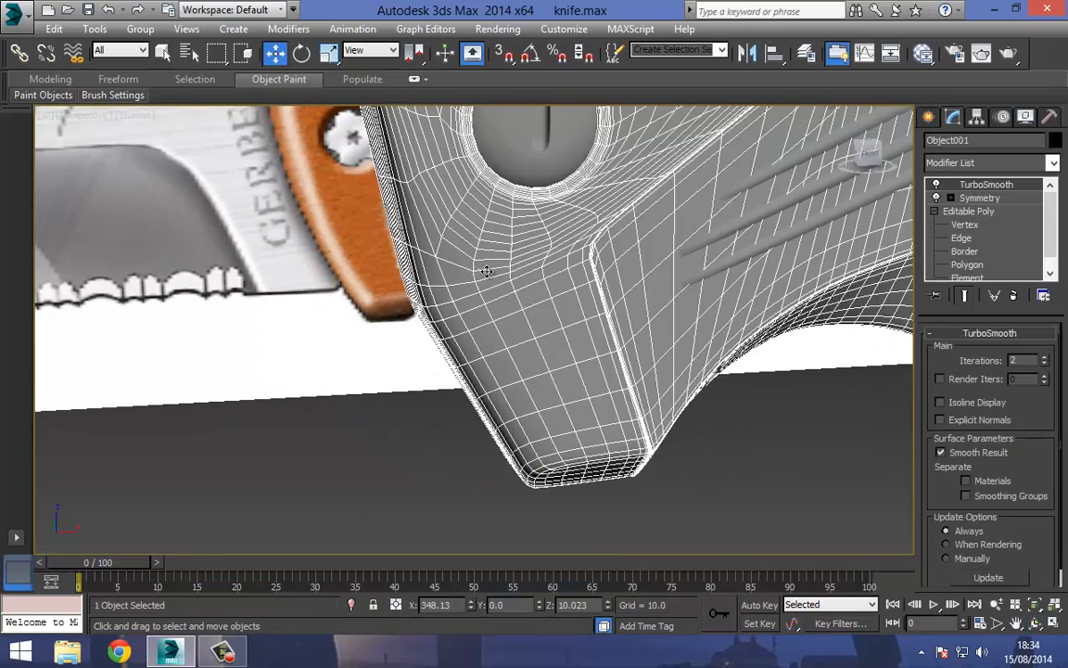
left_click(964, 225)
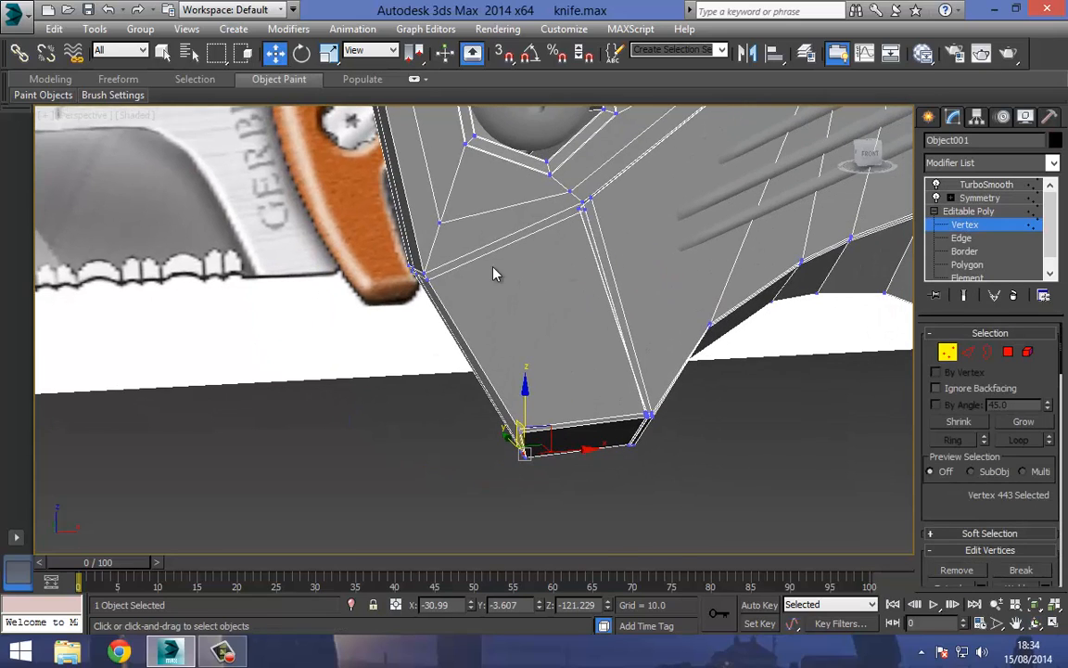
key("f")
scroll(504, 326, "up", 3)
scroll(503, 327, "up", 8)
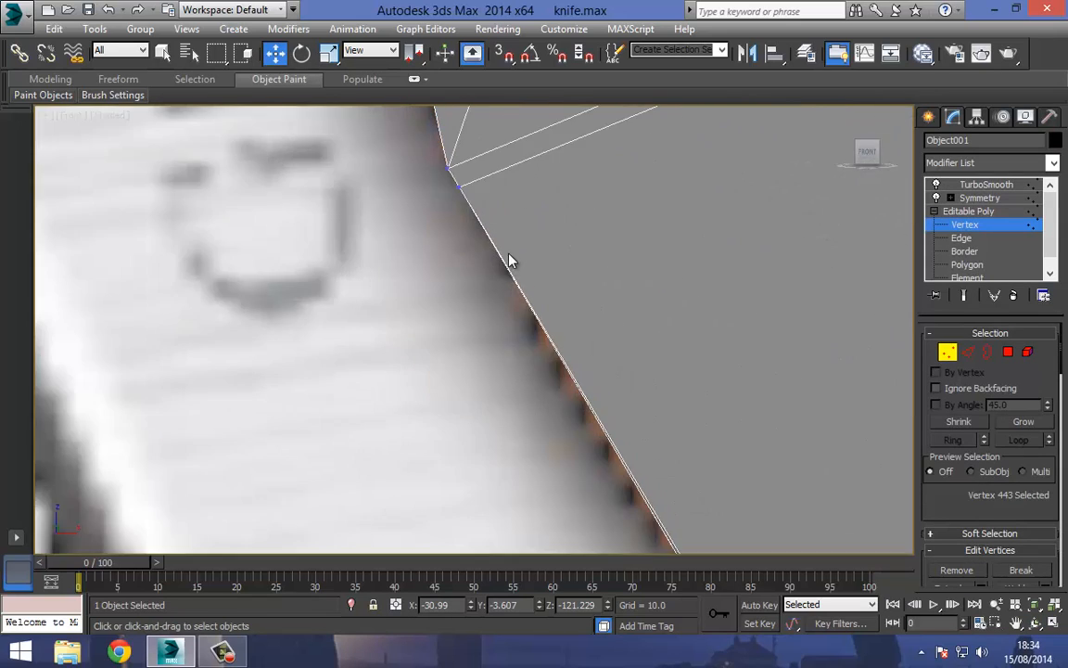
key("F3")
left_click_drag(566, 355, 556, 346)
key("F3")
scroll(513, 260, "down", 6)
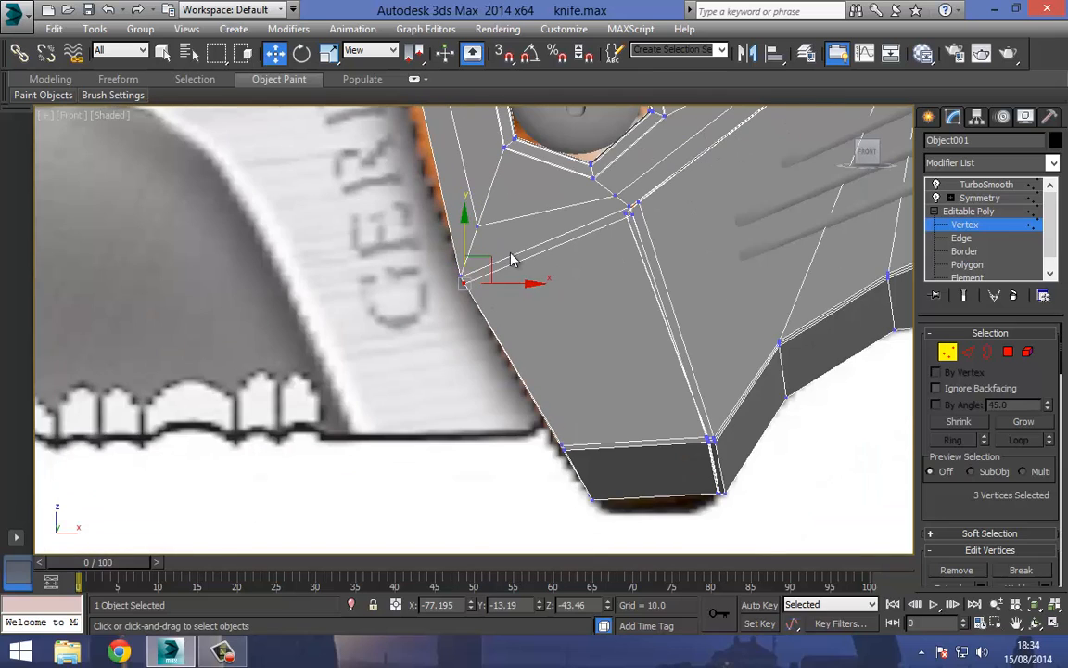
left_click_drag(488, 259, 530, 341)
- Move the upper row of vertices at the front bend up along the handle's front edge, matching the reference outline
middle_click_drag(479, 309, 511, 406)
left_click_drag(540, 395, 543, 397)
left_click_drag(515, 349, 486, 280)
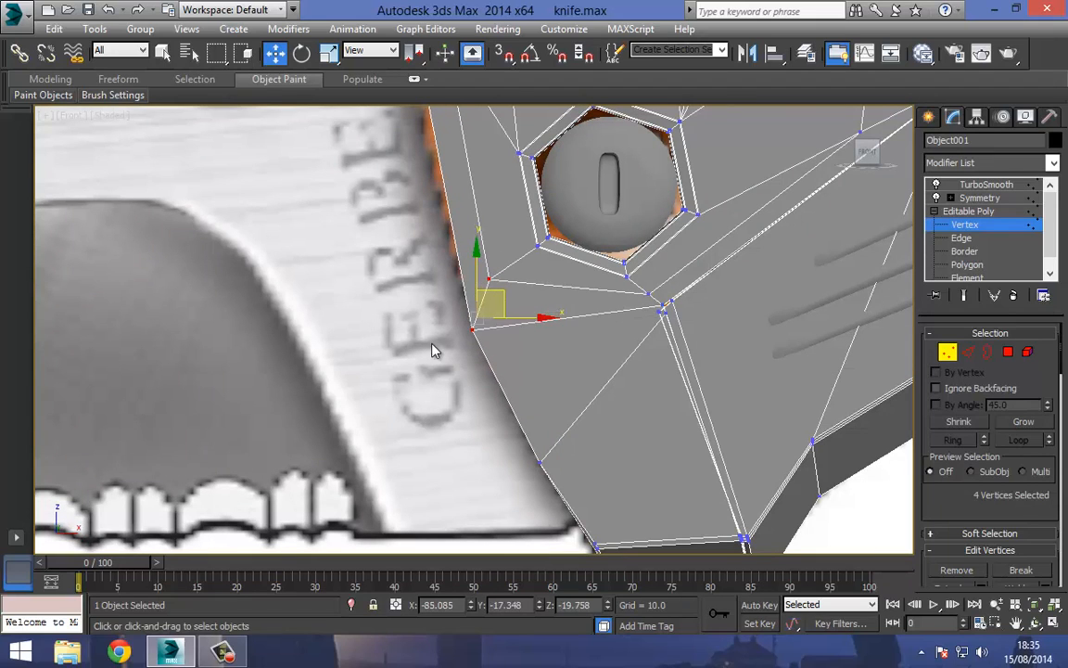
middle_click_drag(493, 321, 515, 431)
scroll(515, 431, "down", 2)
middle_click_drag(450, 188, 457, 261)
scroll(448, 286, "down", 3)
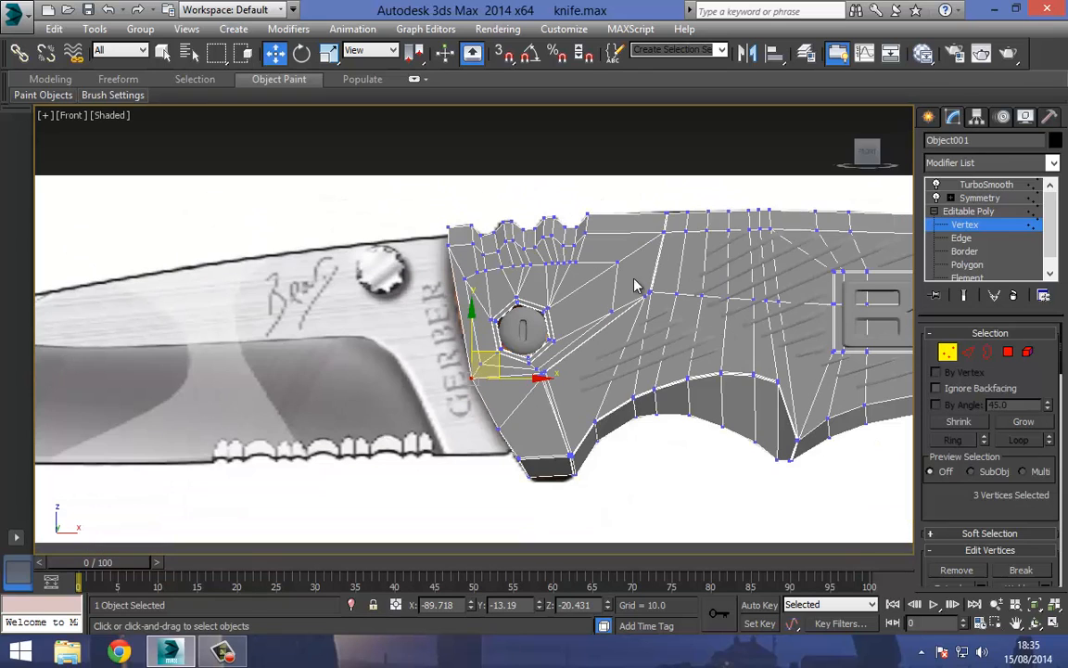
- Examine the smoothed handle with TurboSmooth shown and nothing selected, first against the reference image and from an angled perspective
left_click(986, 184)
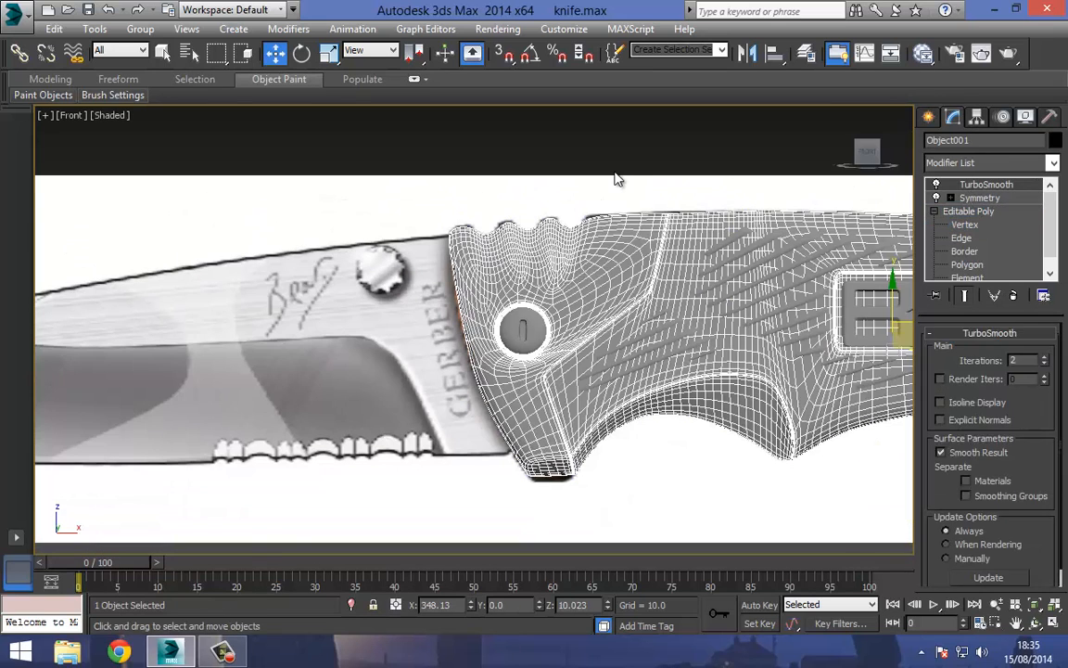
left_click(615, 172)
scroll(505, 318, "down", 3)
key("p")
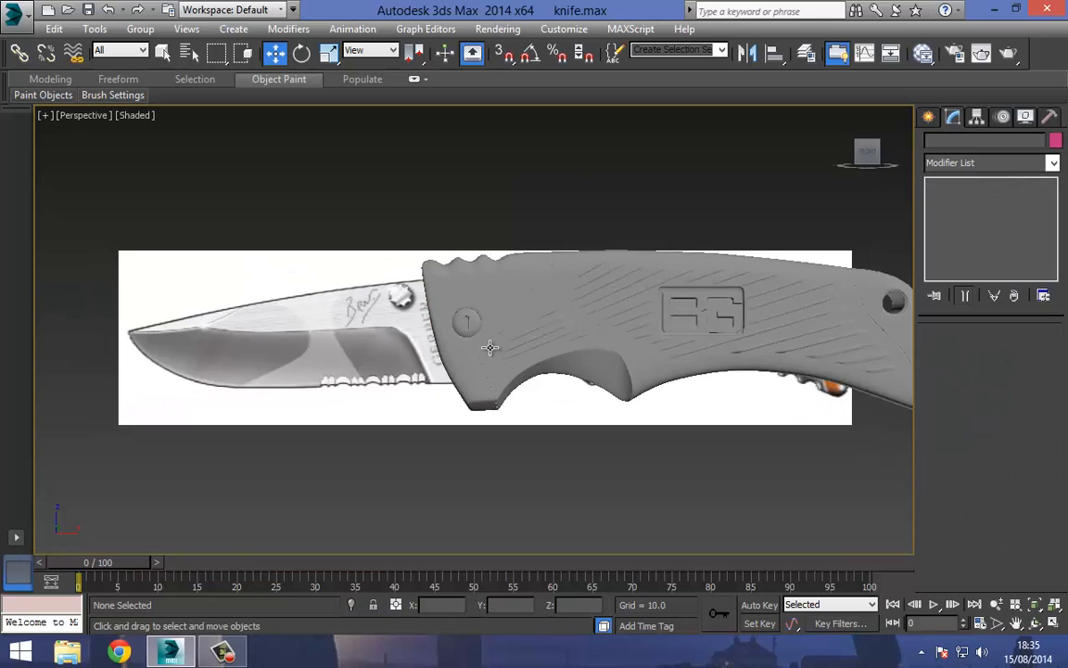
left_click_drag(488, 317, 459, 290)
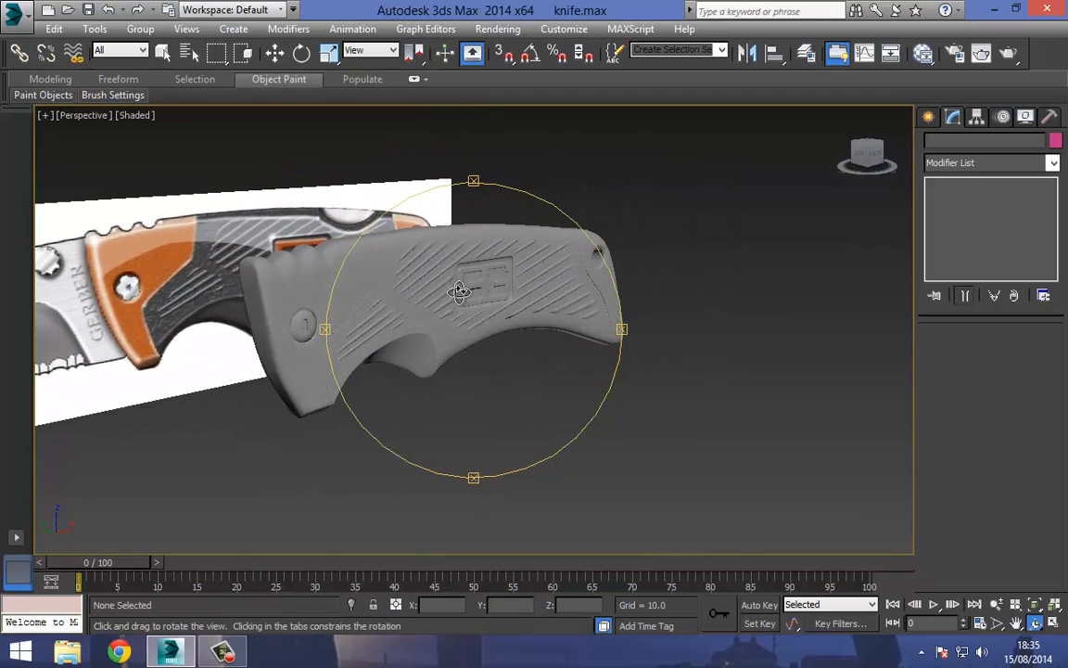